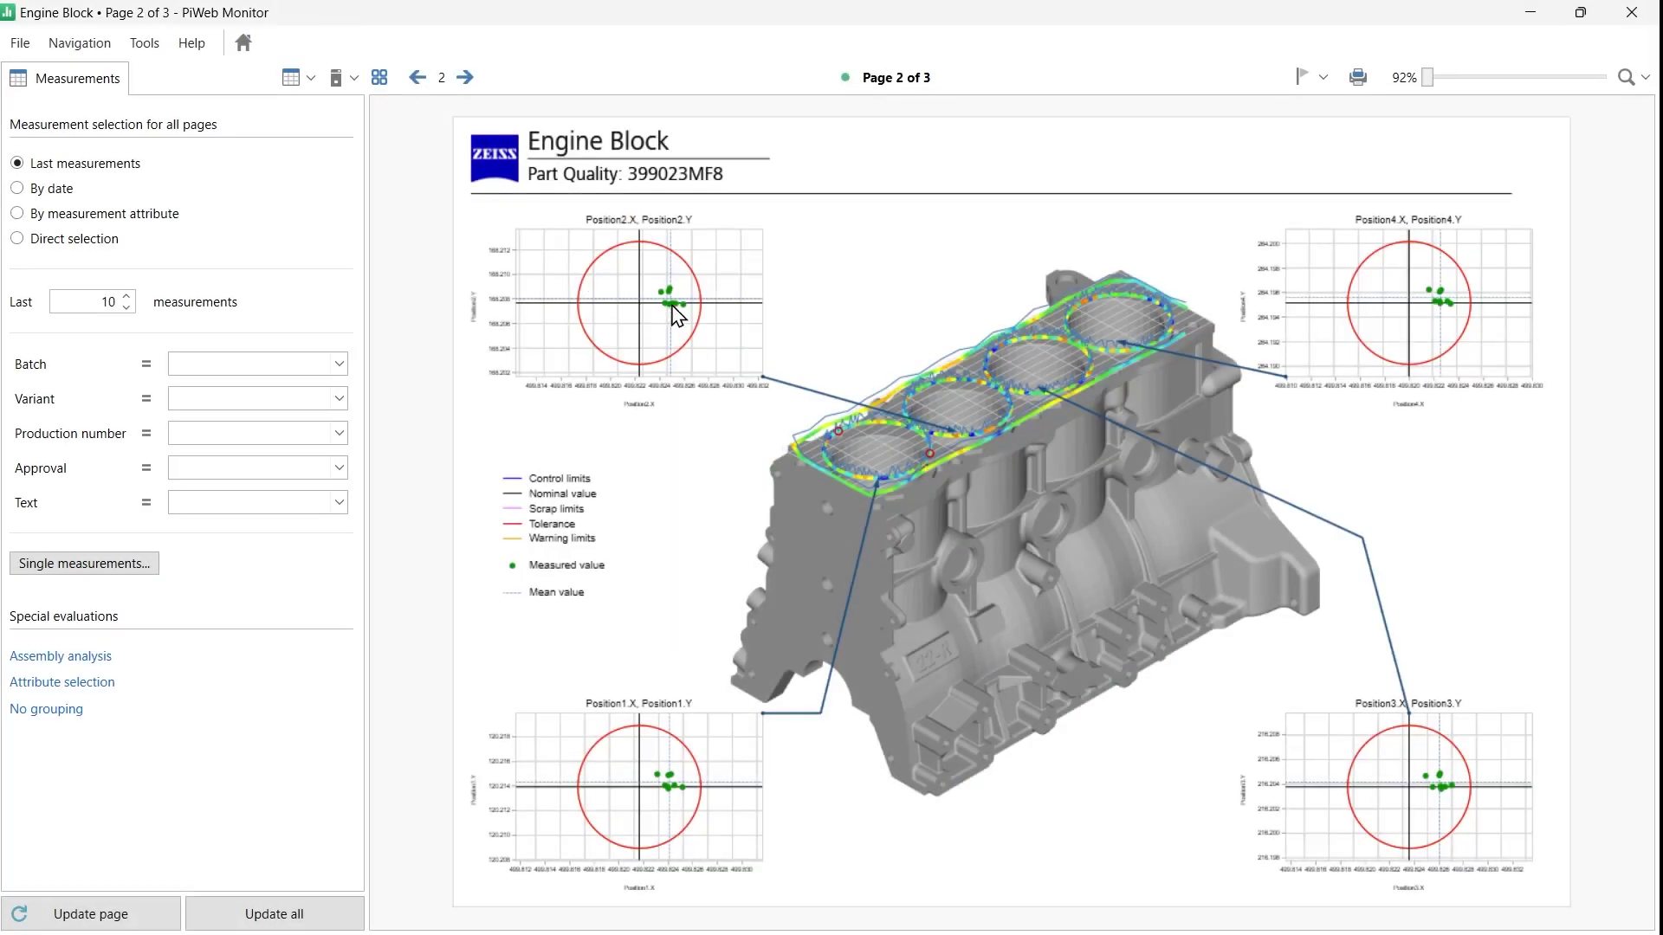
# - Inspect a Position2 data point's details and open the Line plot detail page for Position2.X
pyautogui.click(674, 308)
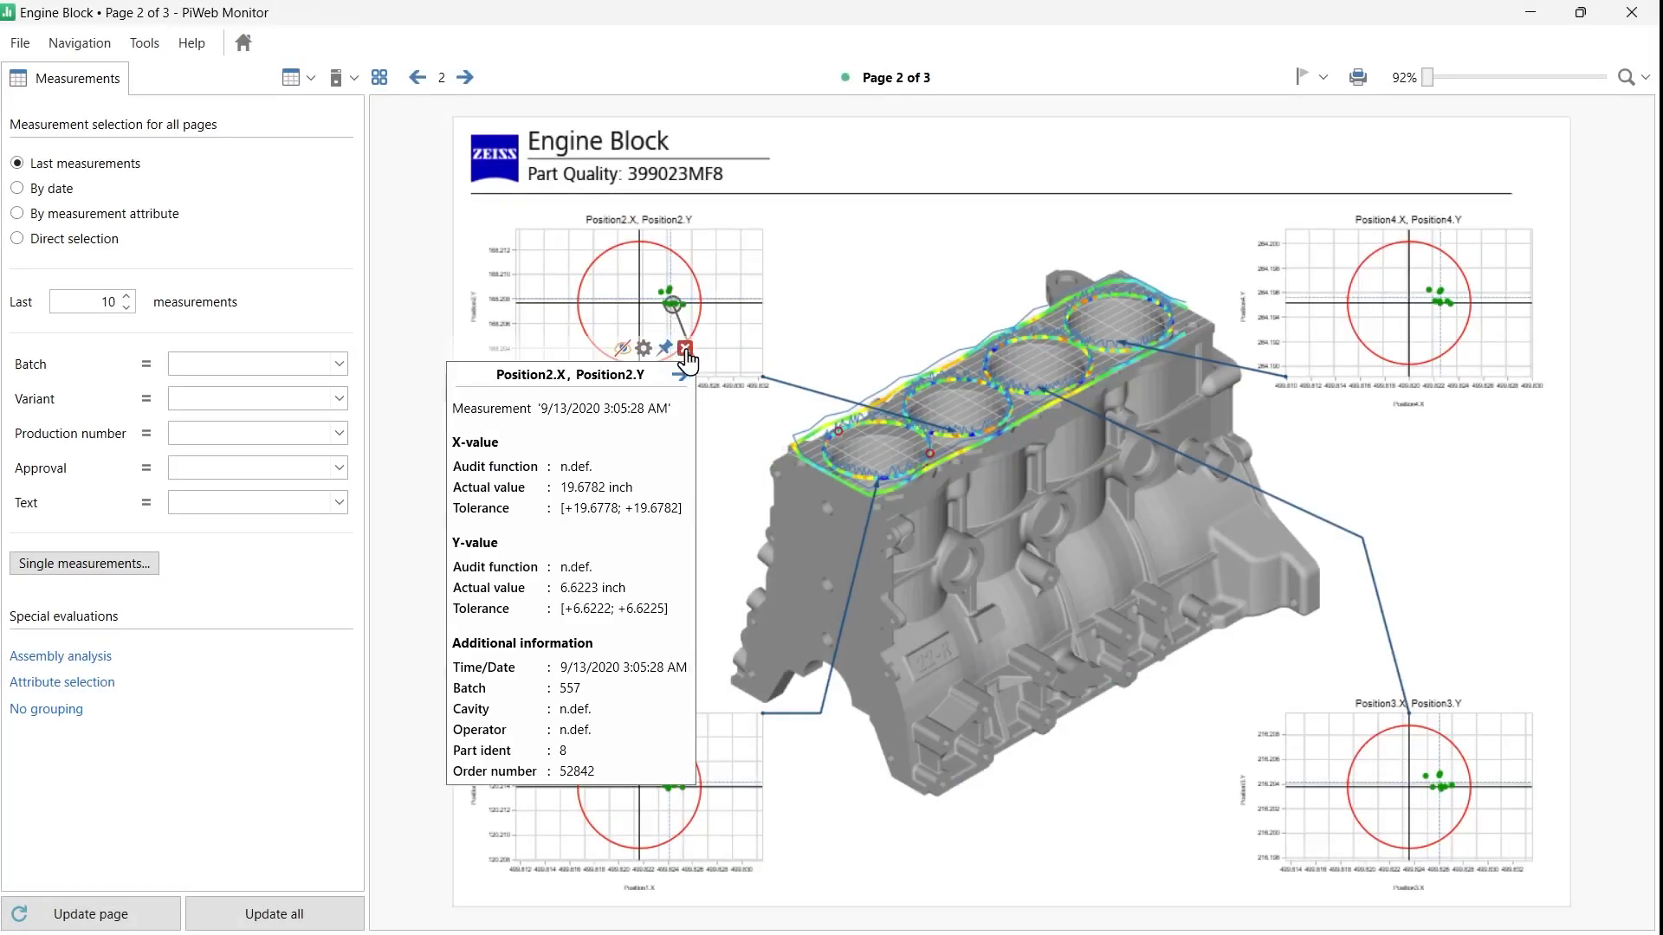
pyautogui.click(685, 348)
pyautogui.doubleClick(663, 309)
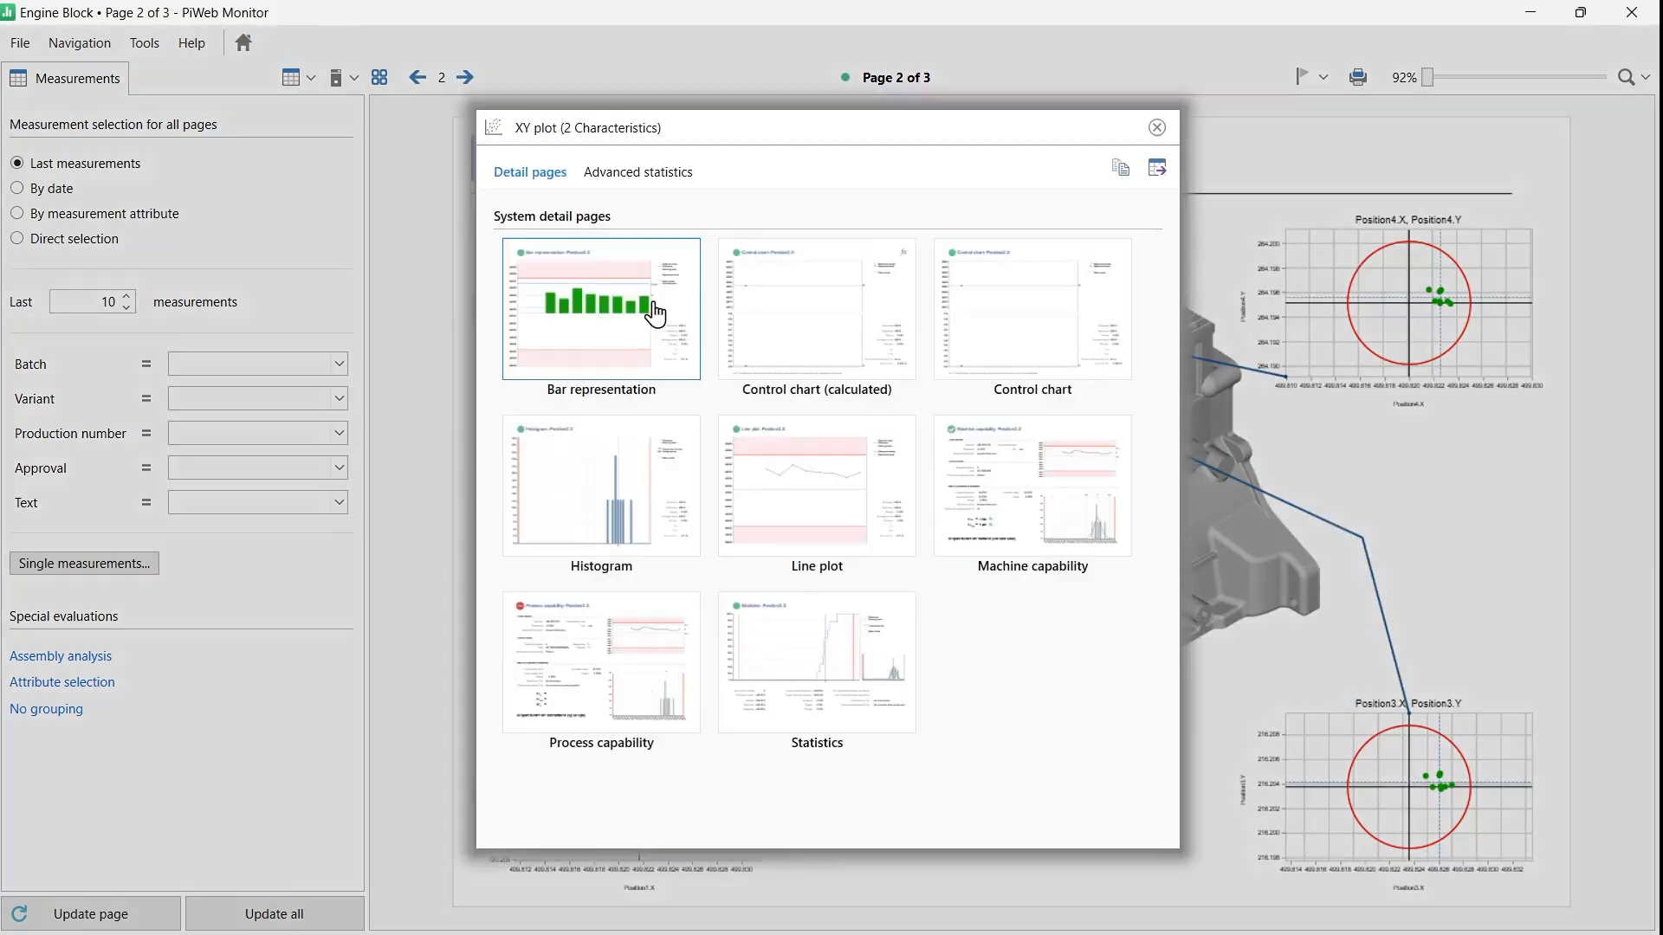
pyautogui.click(791, 475)
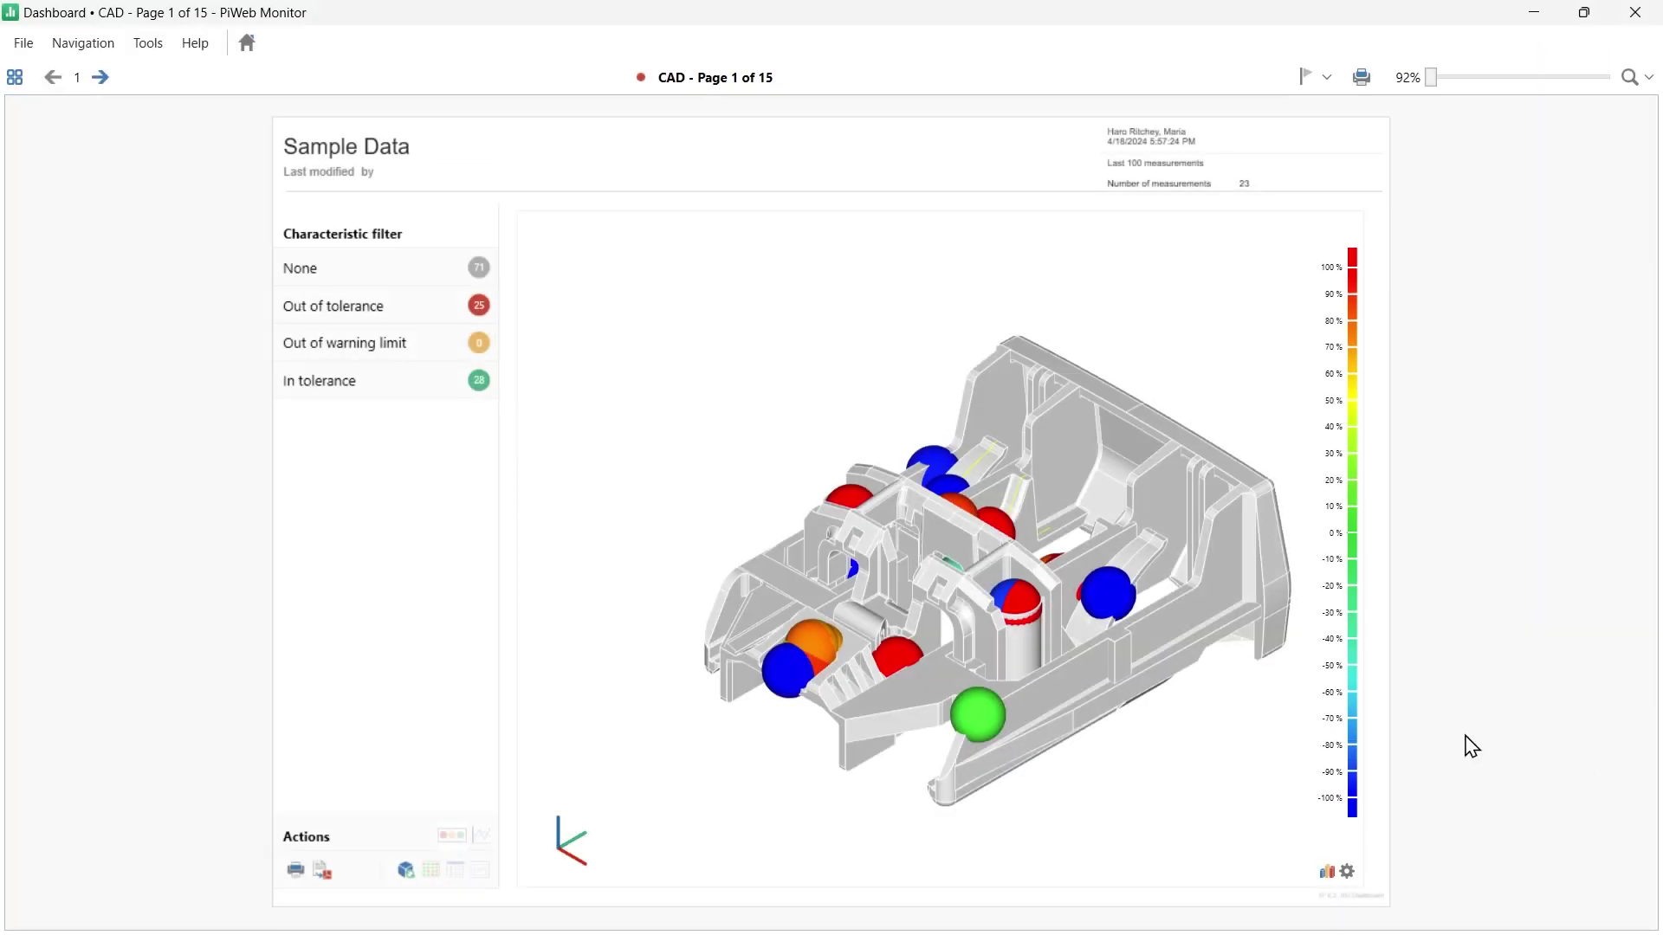
# - Rotate the 3-D part, filter the Trend Board to Out of tolerance, then show the characteristics table
pyautogui.moveTo(1048, 677); pyautogui.dragTo(1028, 768)
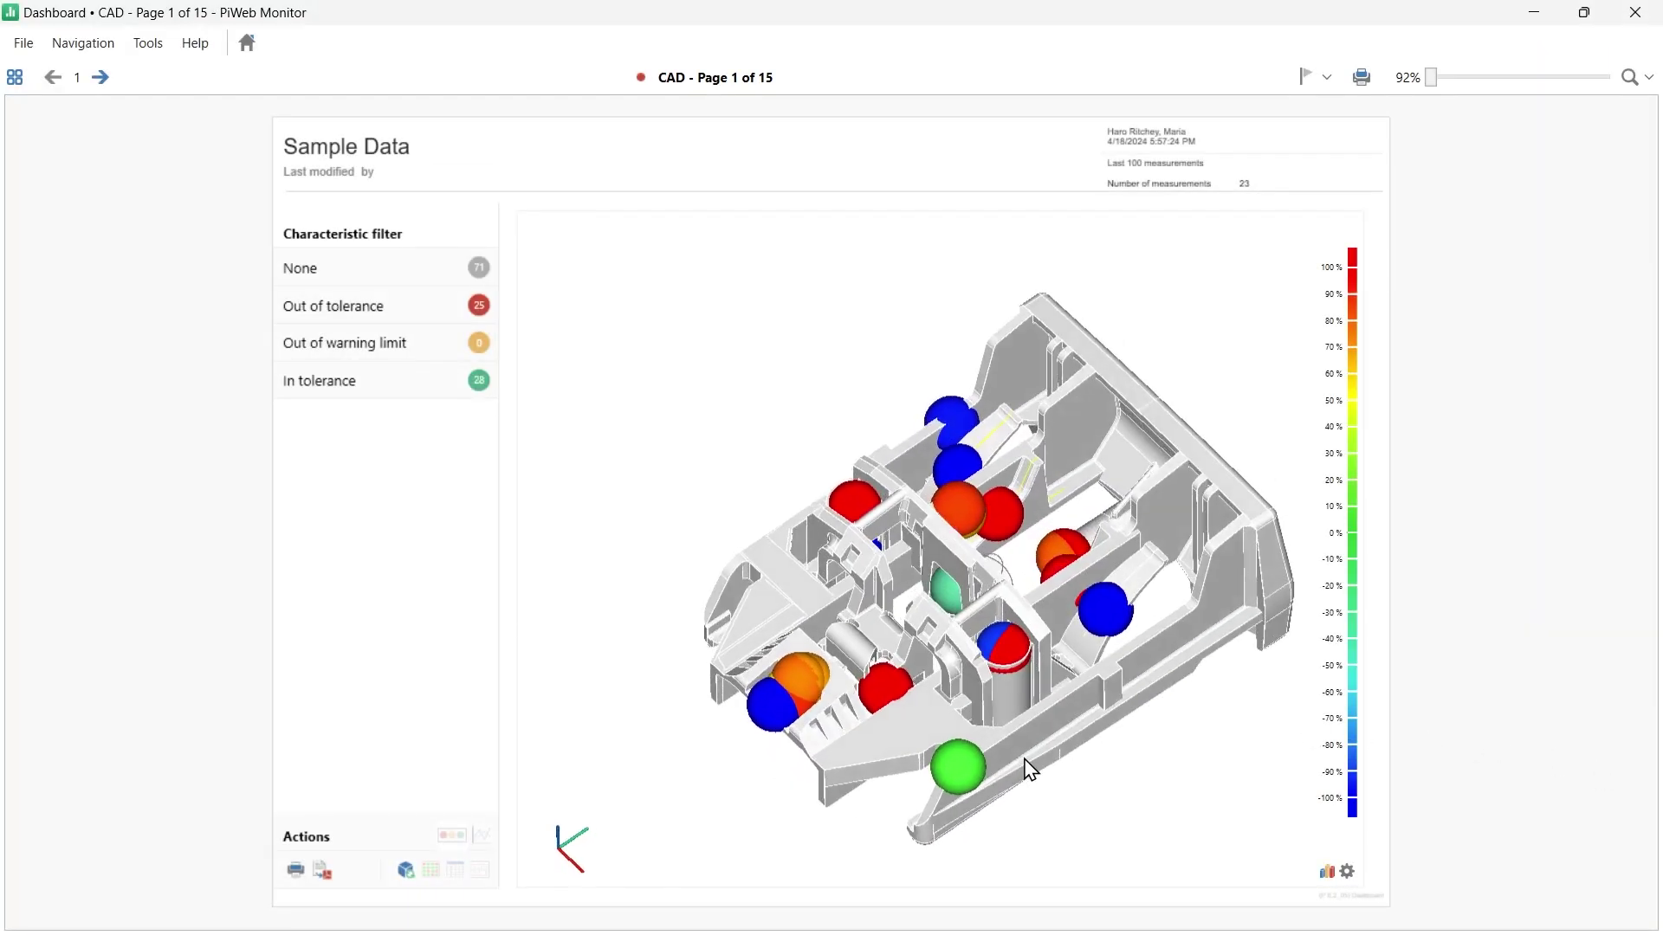
pyautogui.click(485, 844)
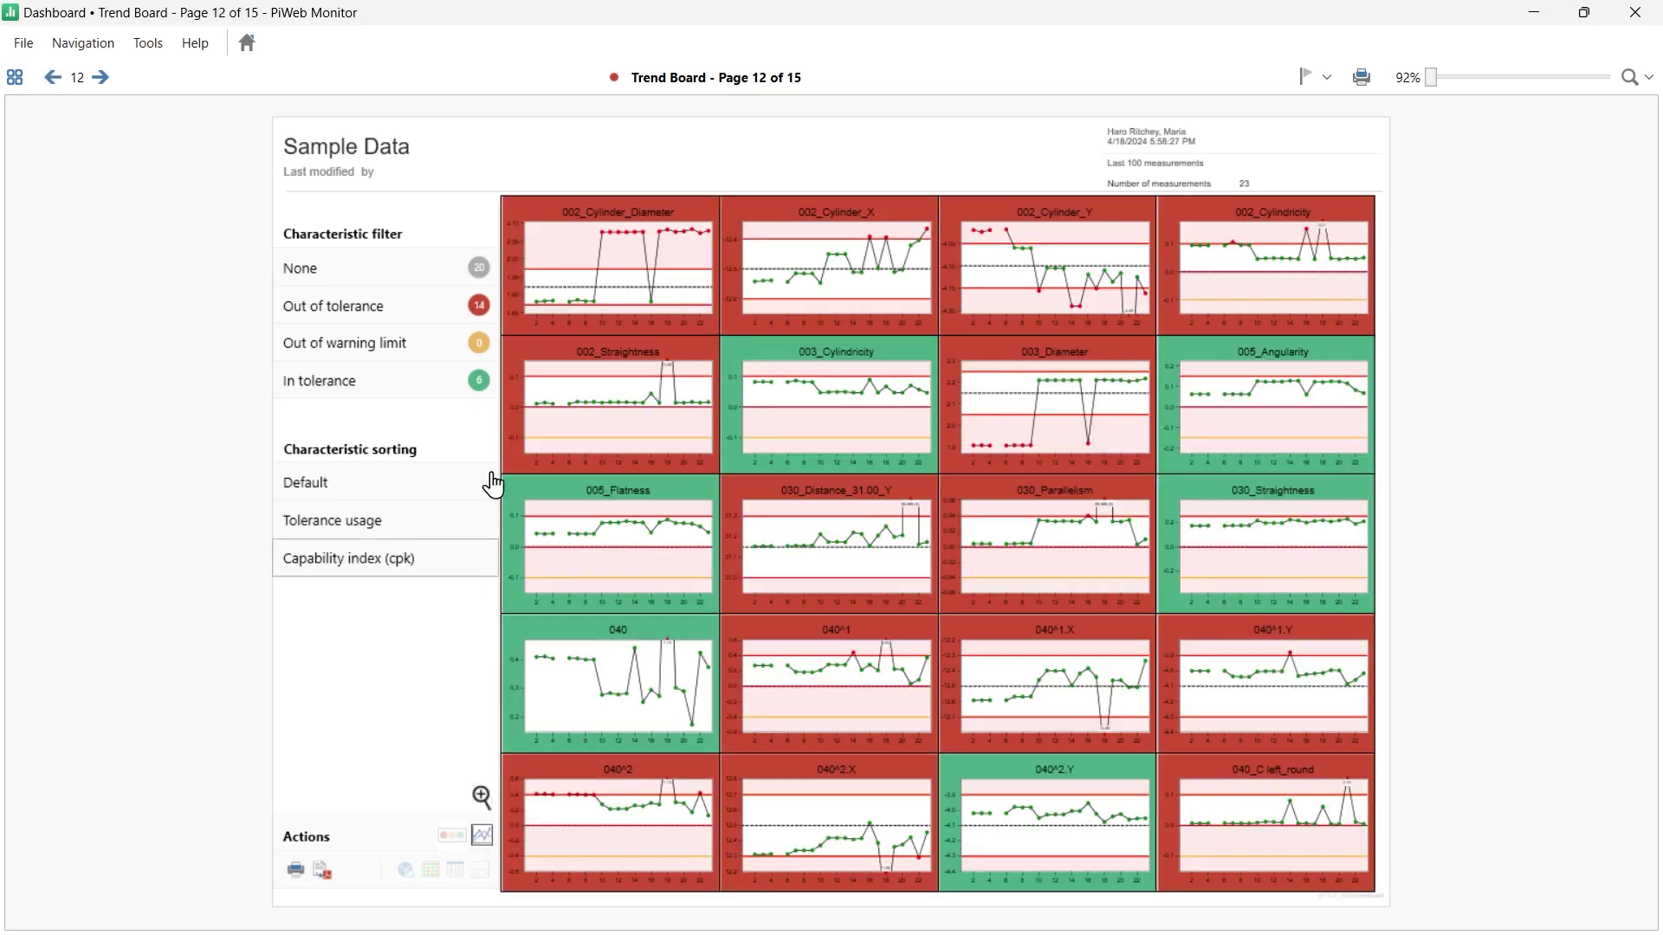
pyautogui.click(376, 318)
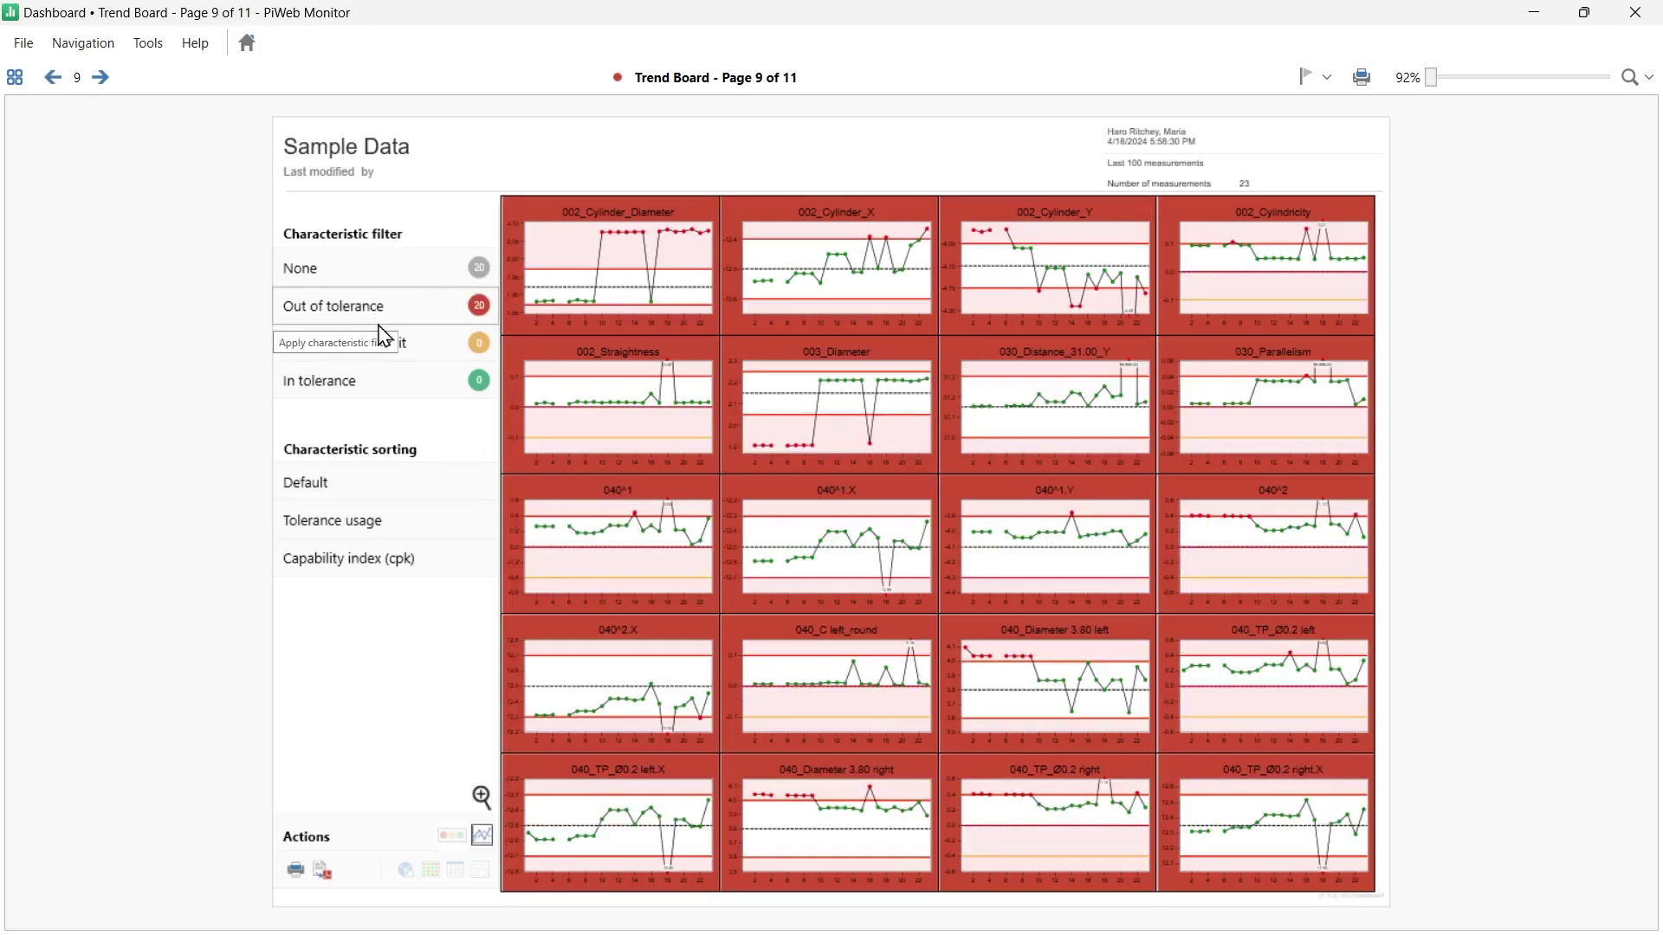
pyautogui.click(431, 879)
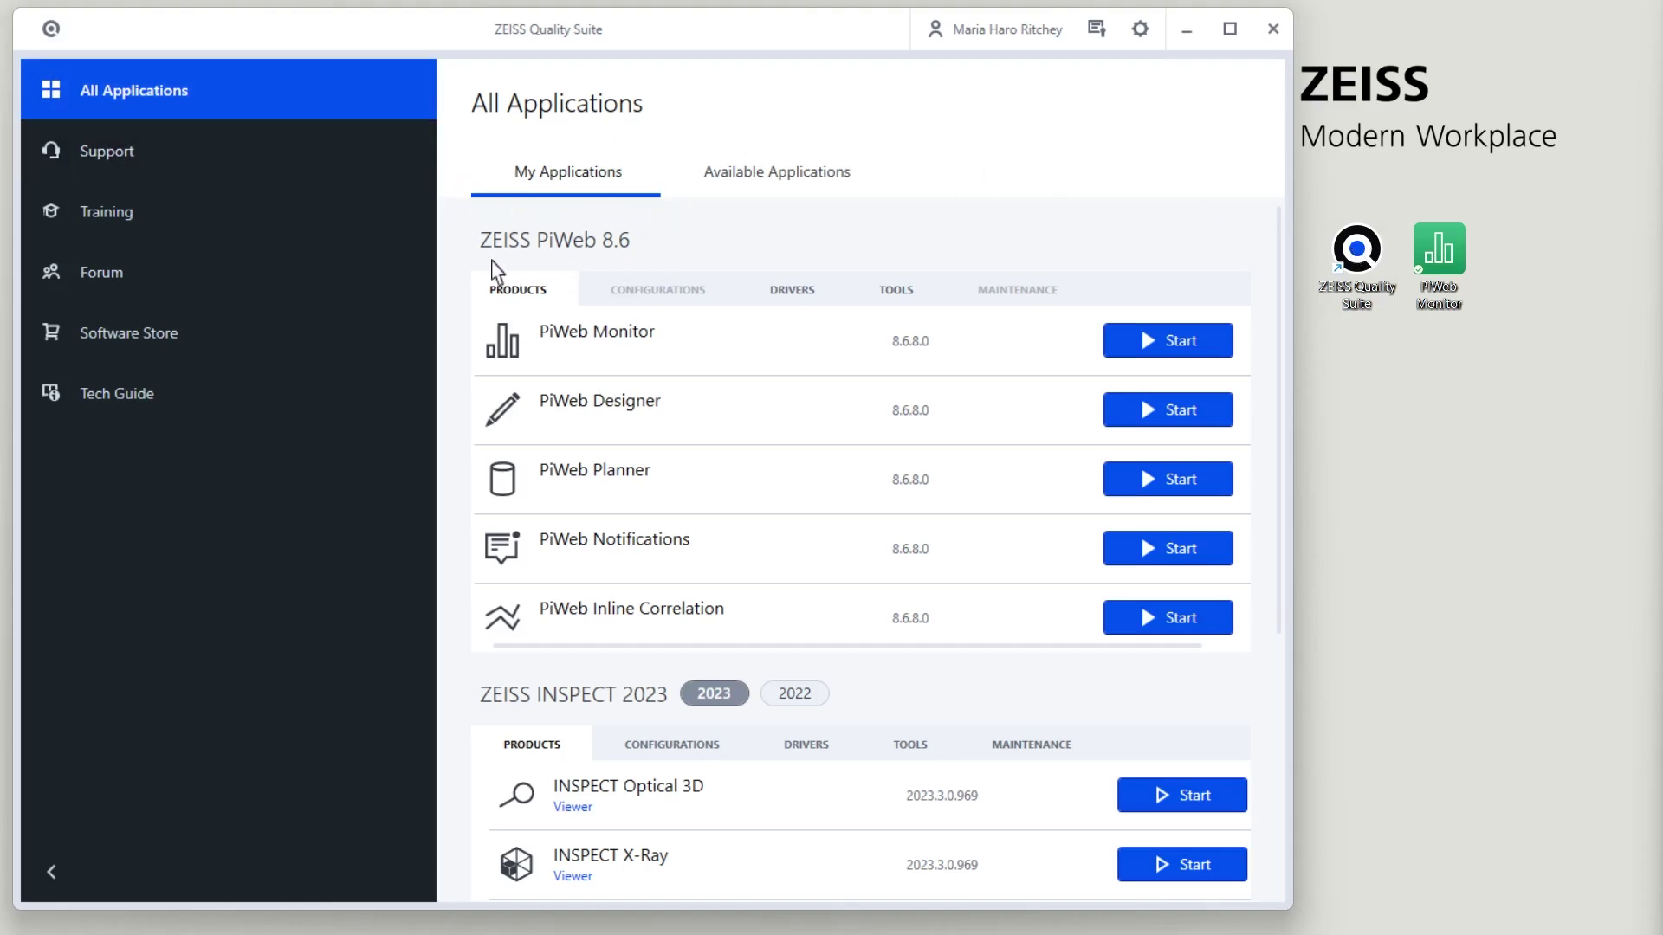
# - Start PiWeb Monitor 8.6.8.0 from the ZEISS PiWeb 8.6 products in Quality Suite
pyautogui.click(1167, 345)
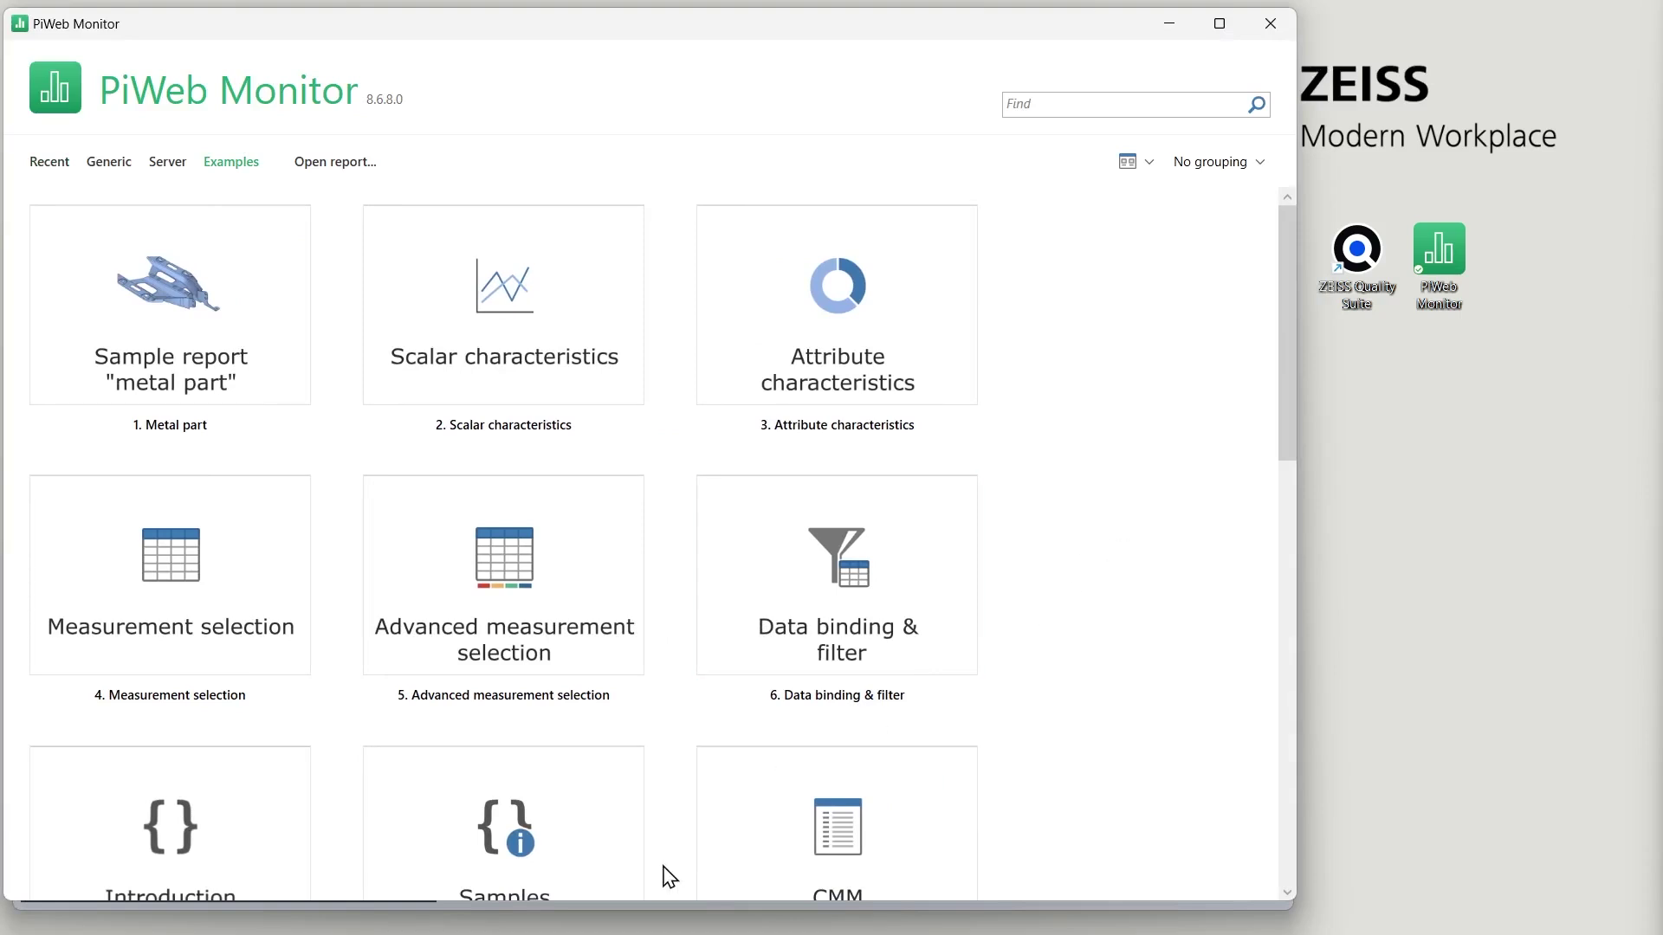
# - Maximize the PiWeb Monitor window to full screen
pyautogui.moveTo(567, 934)
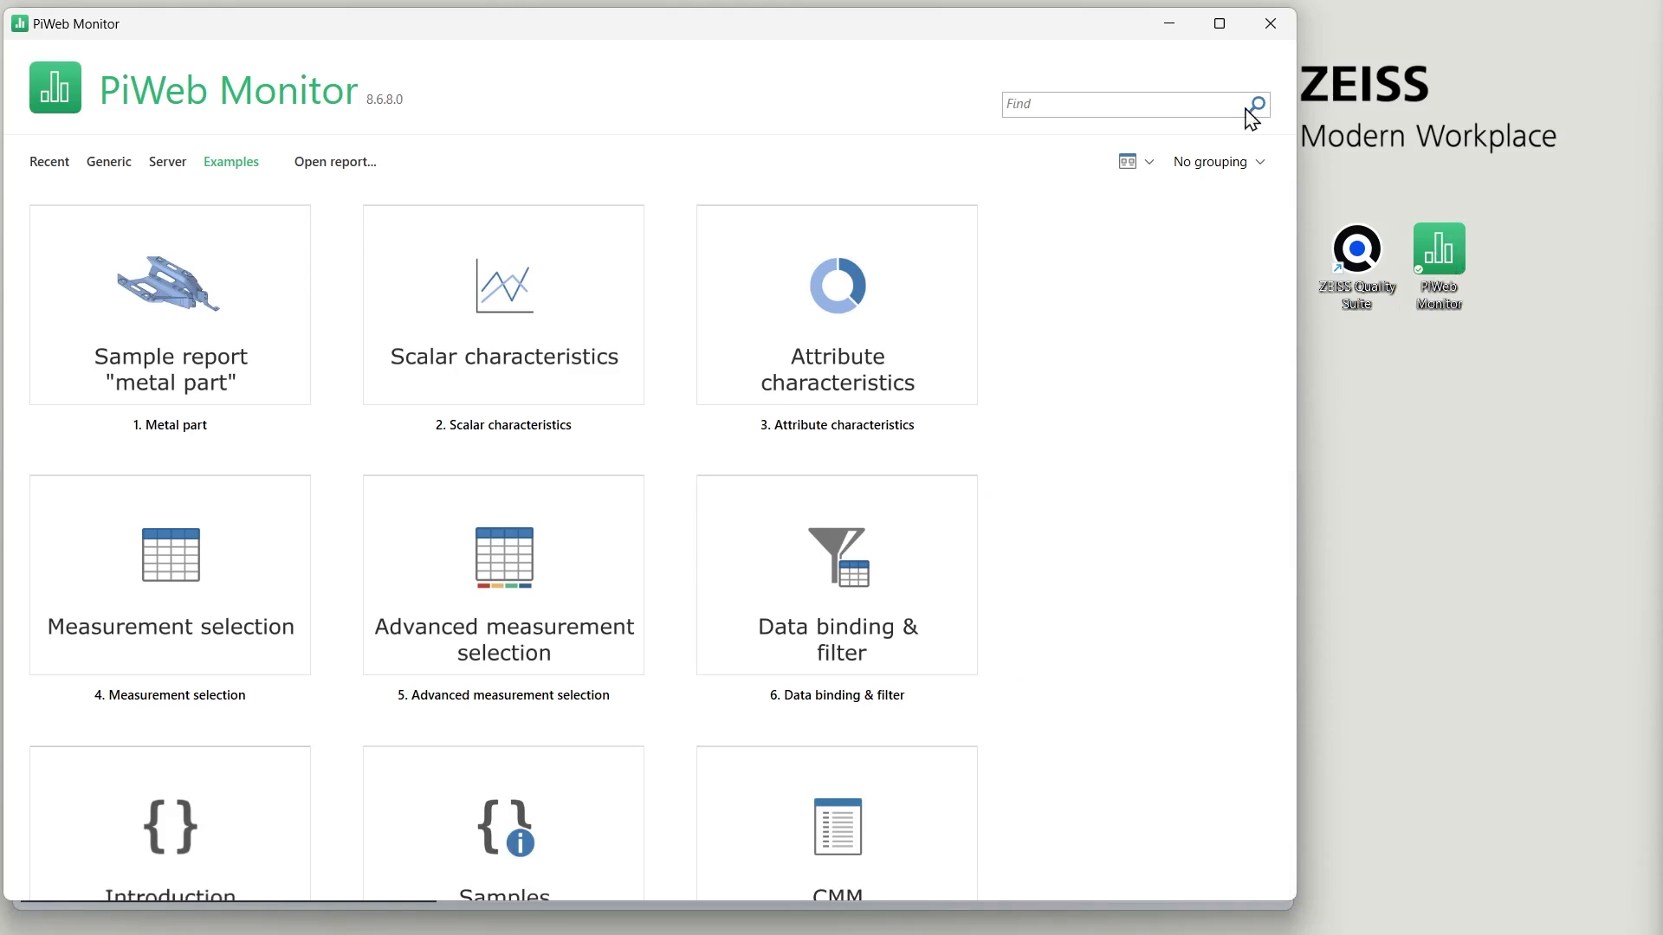
pyautogui.click(1217, 26)
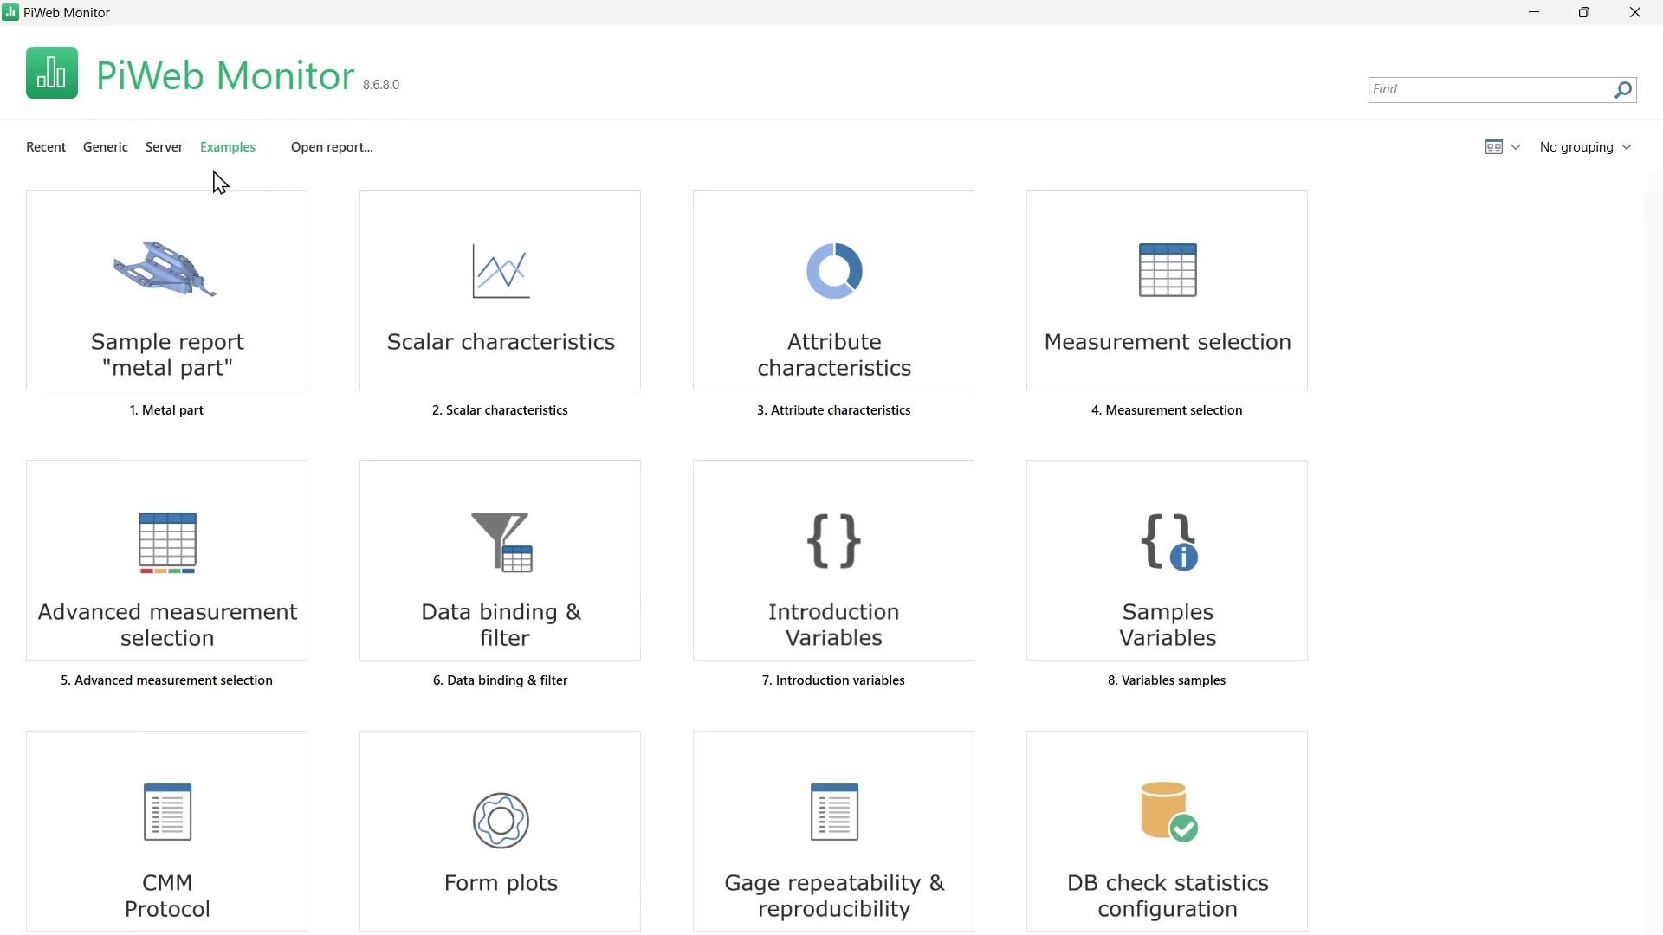
# - Browse the Recent, Generic and Server report lists, then return to the Examples list
pyautogui.click(46, 154)
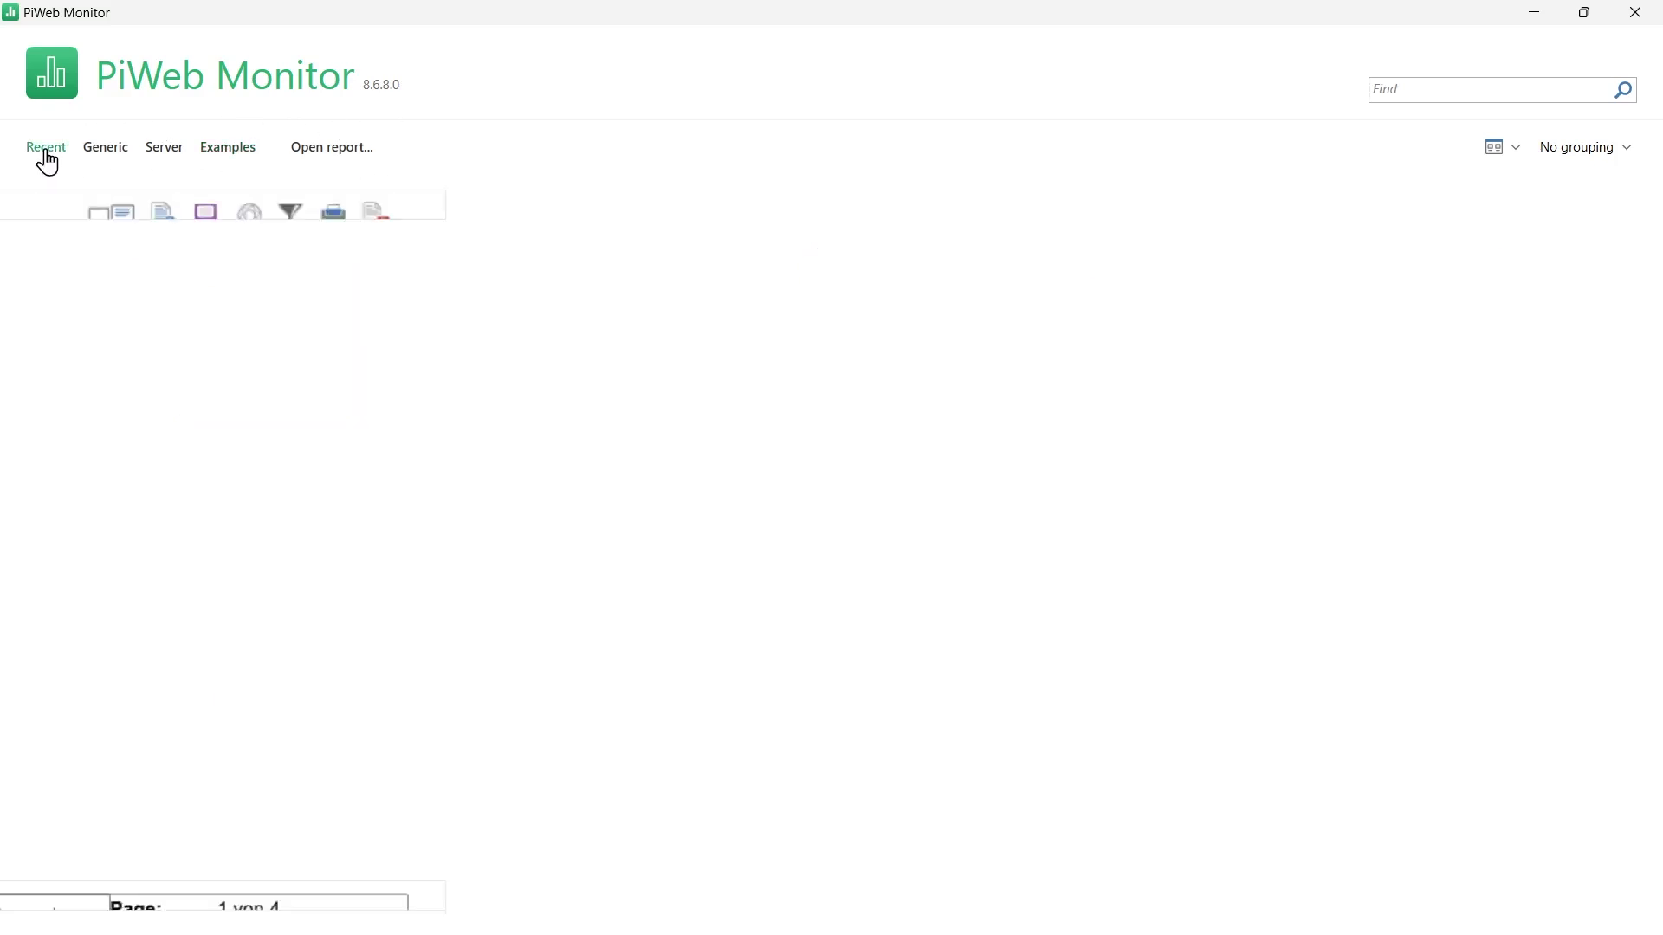
pyautogui.click(116, 159)
pyautogui.click(164, 159)
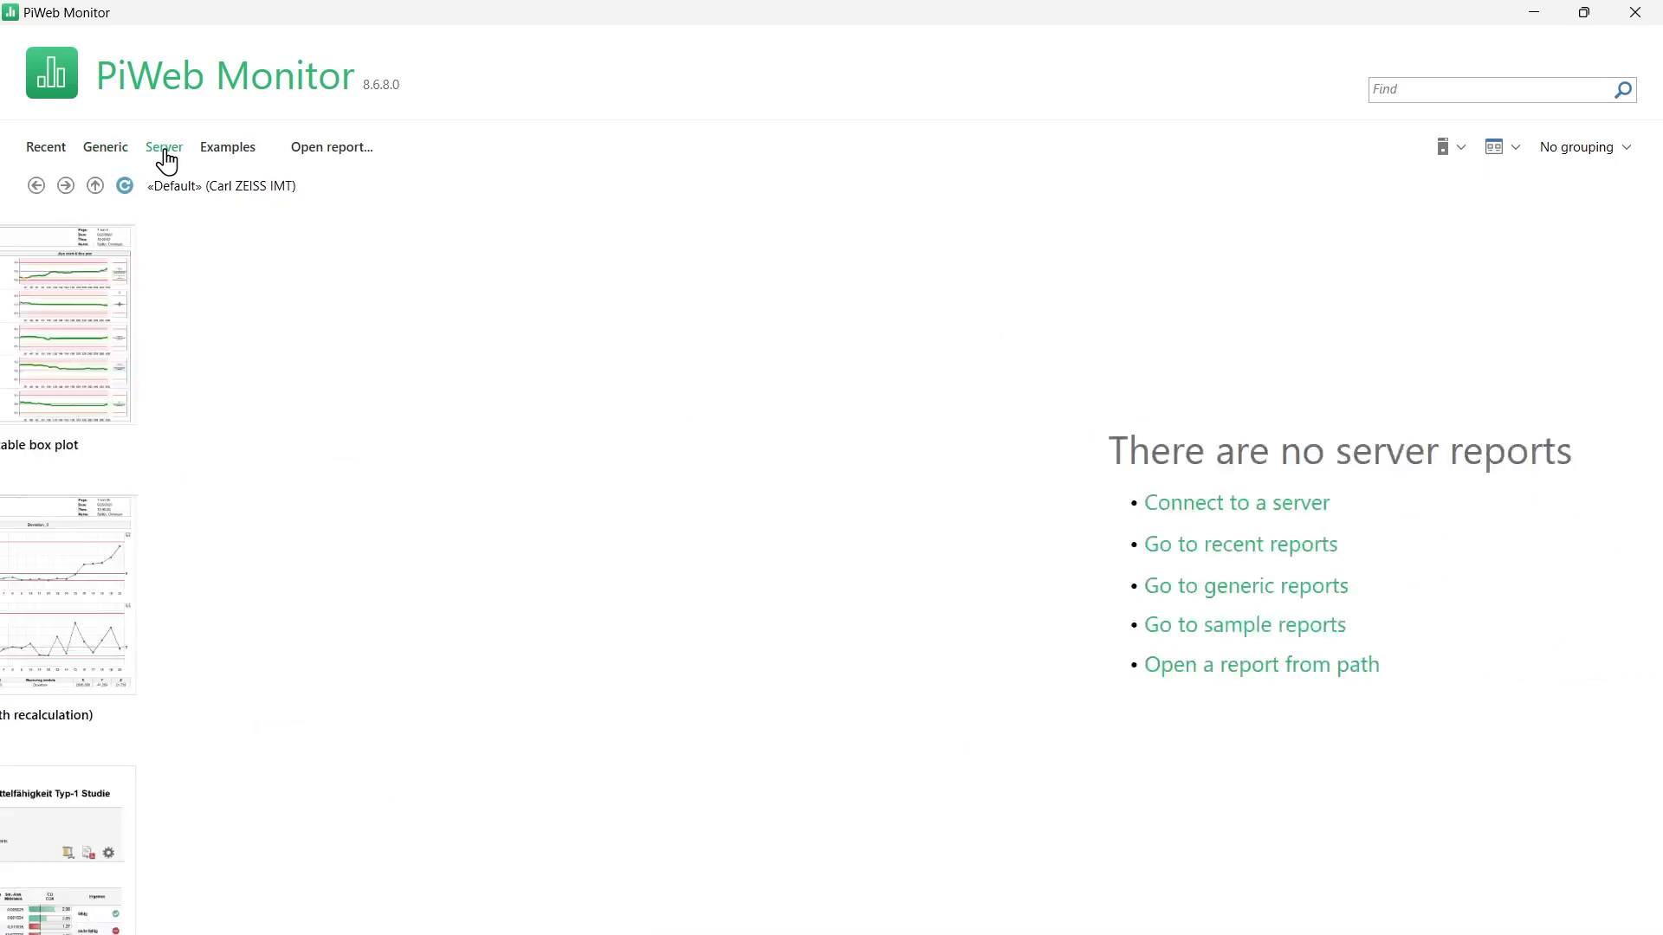
pyautogui.click(227, 159)
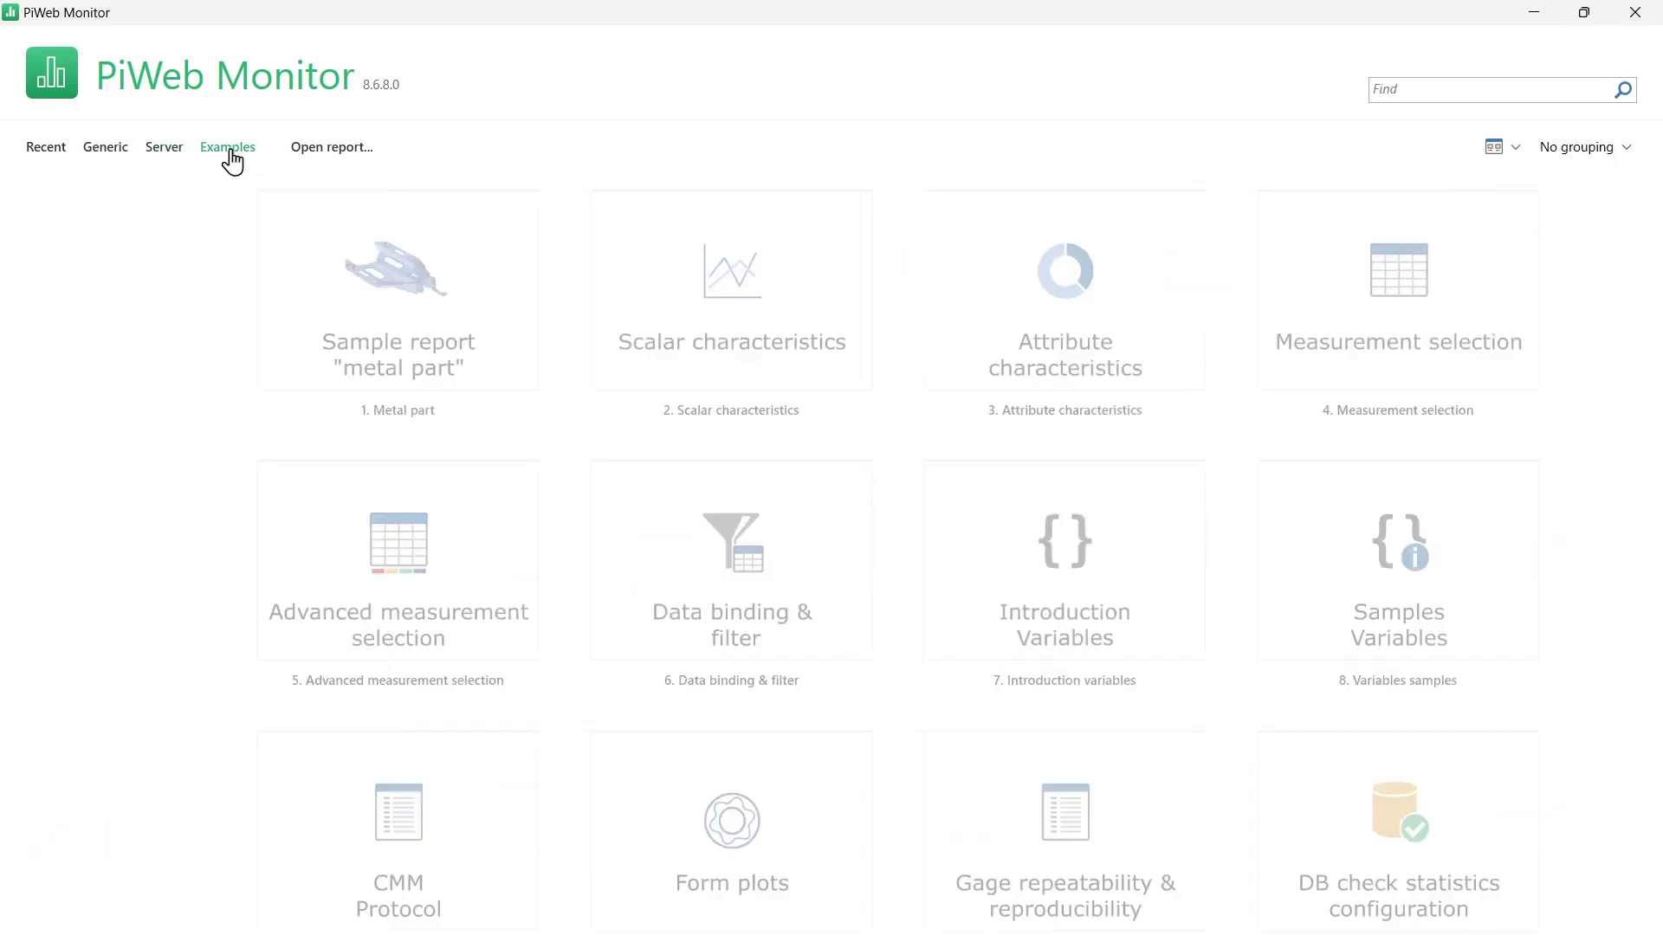
# - Browse for a report file to open, then cancel the Open dialog
pyautogui.click(330, 154)
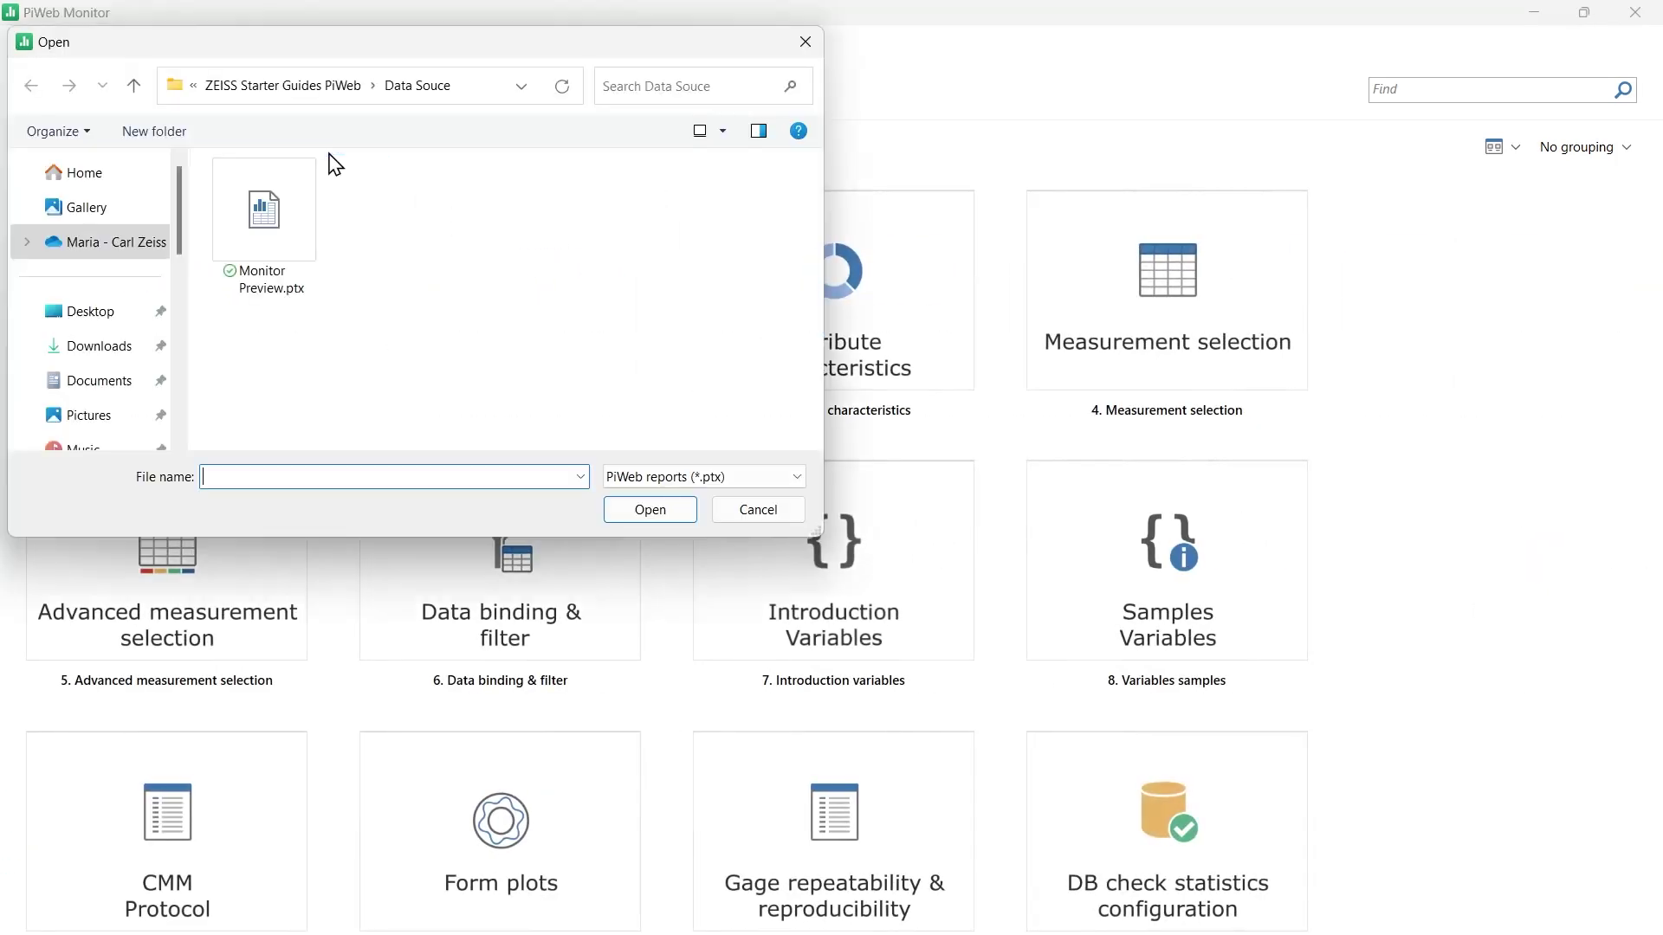
pyautogui.click(757, 509)
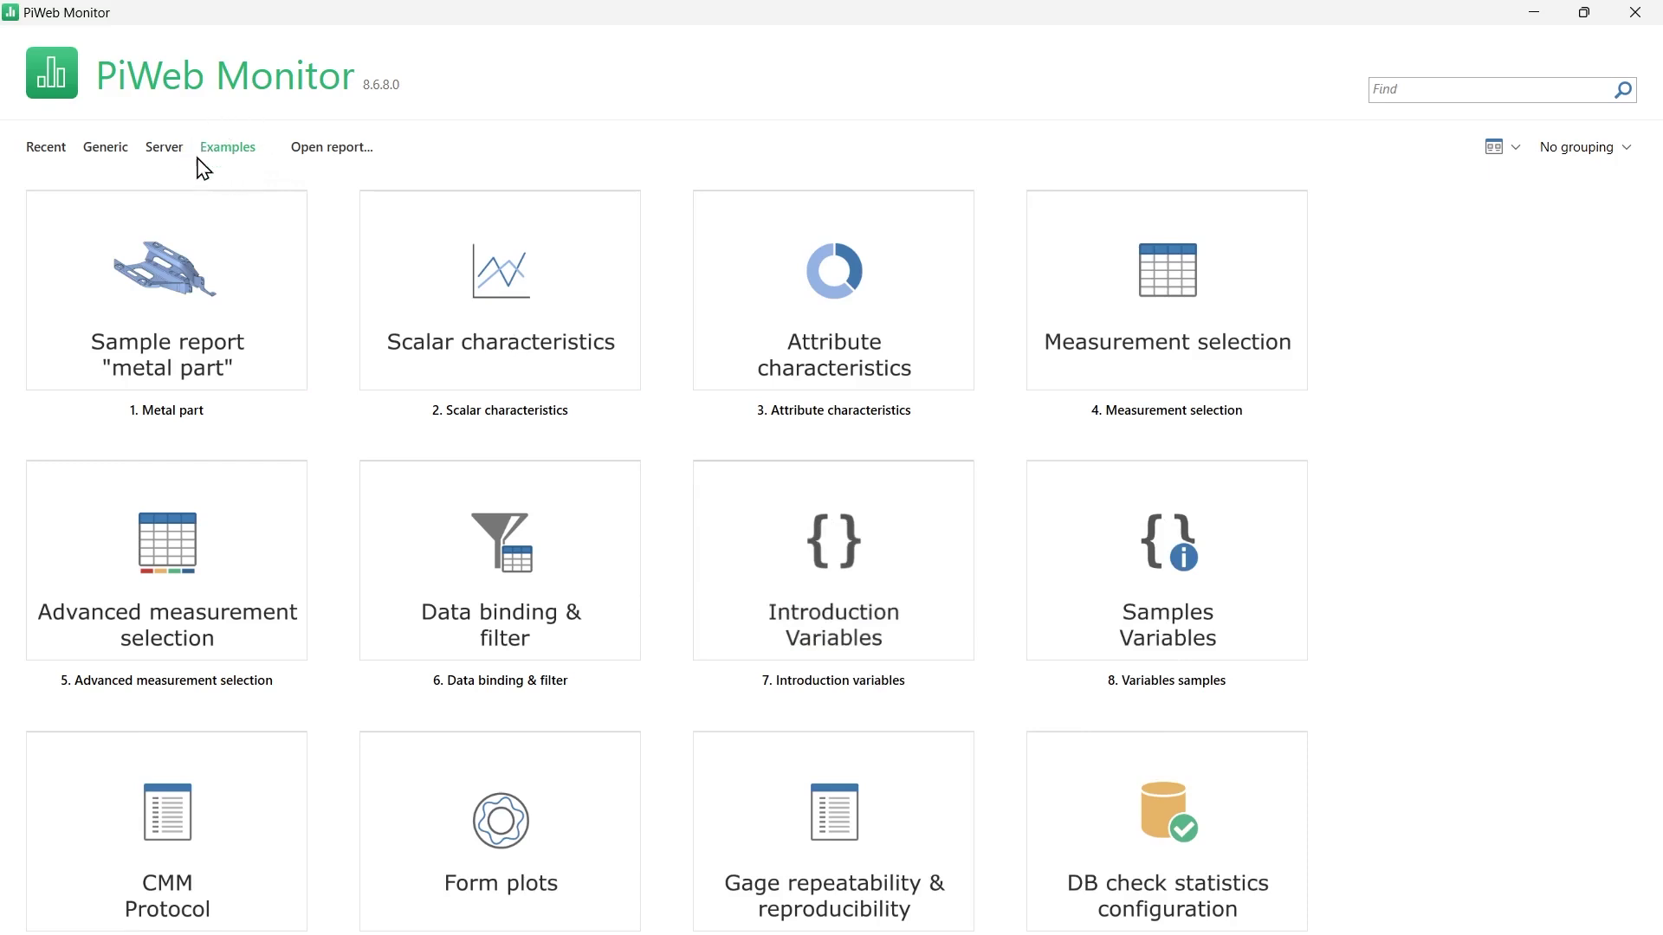
pyautogui.moveTo(173, 340)
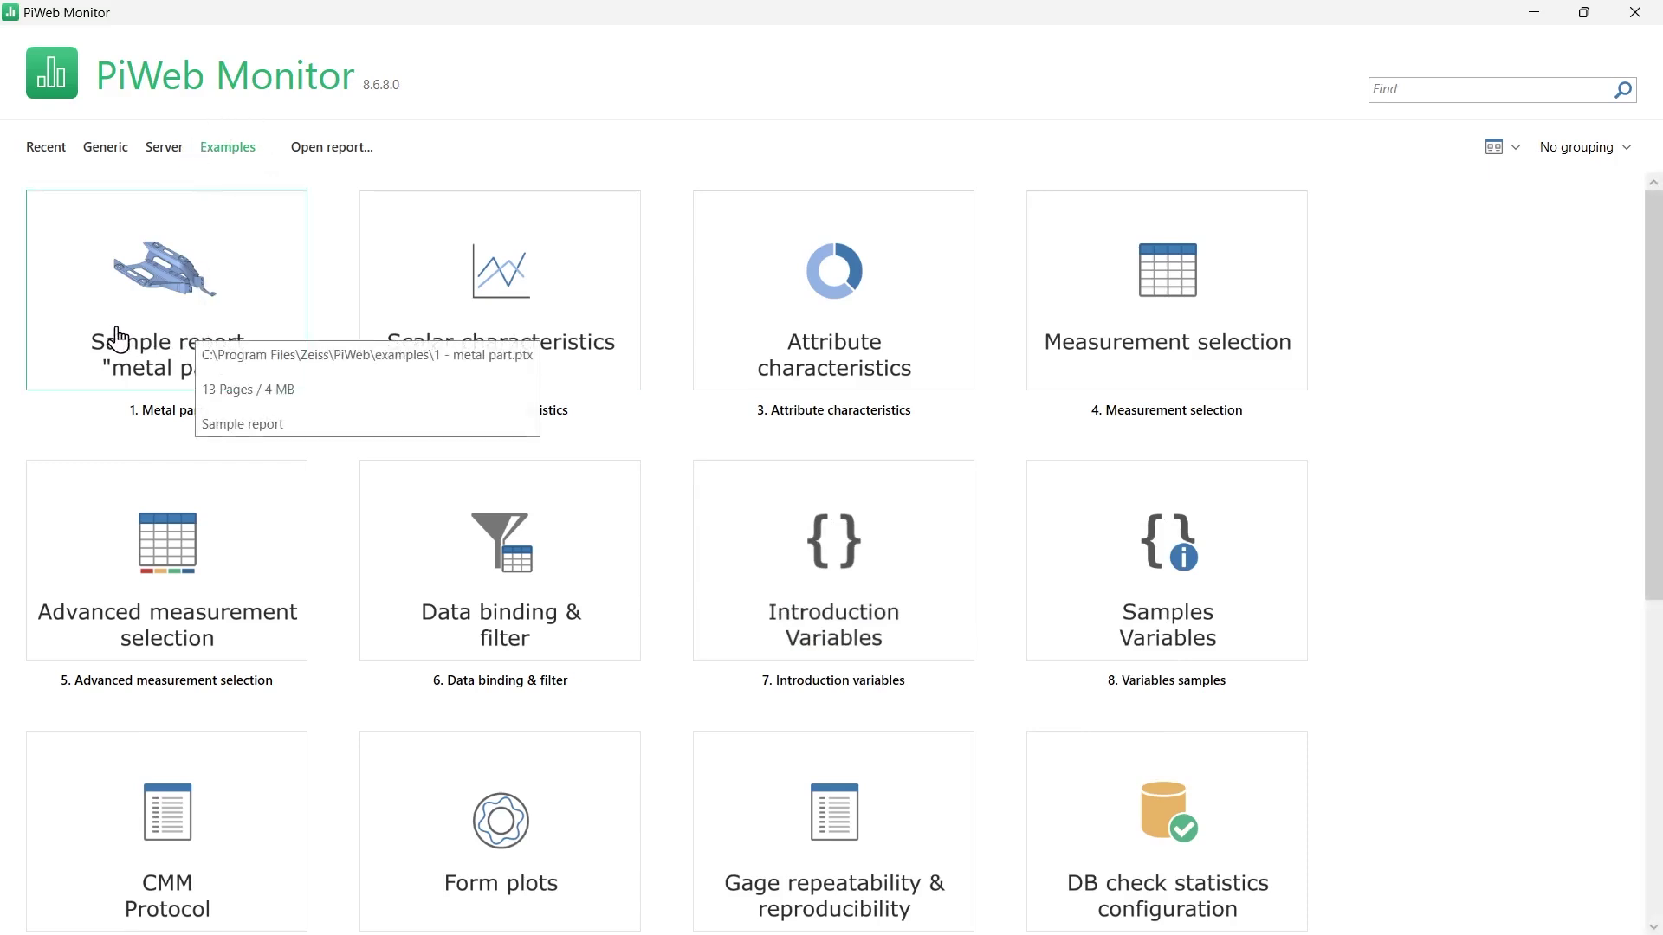
# - Open the 'metal part' sample report, then leave the home view to return to its Table of contents
pyautogui.click(170, 290)
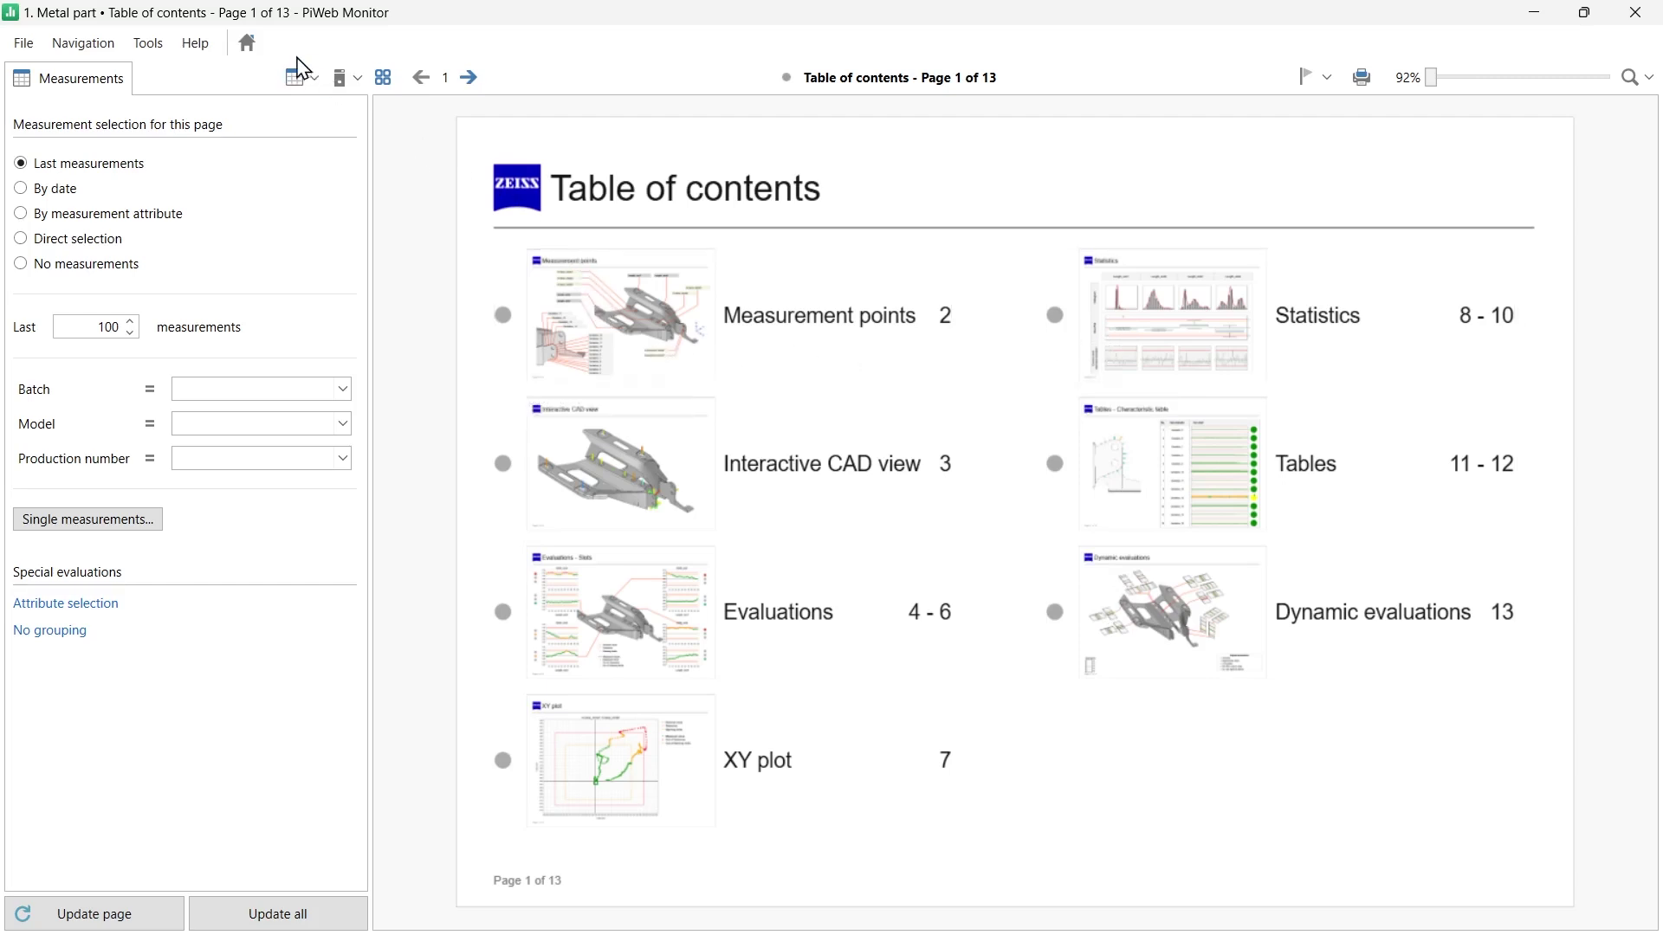
pyautogui.click(252, 54)
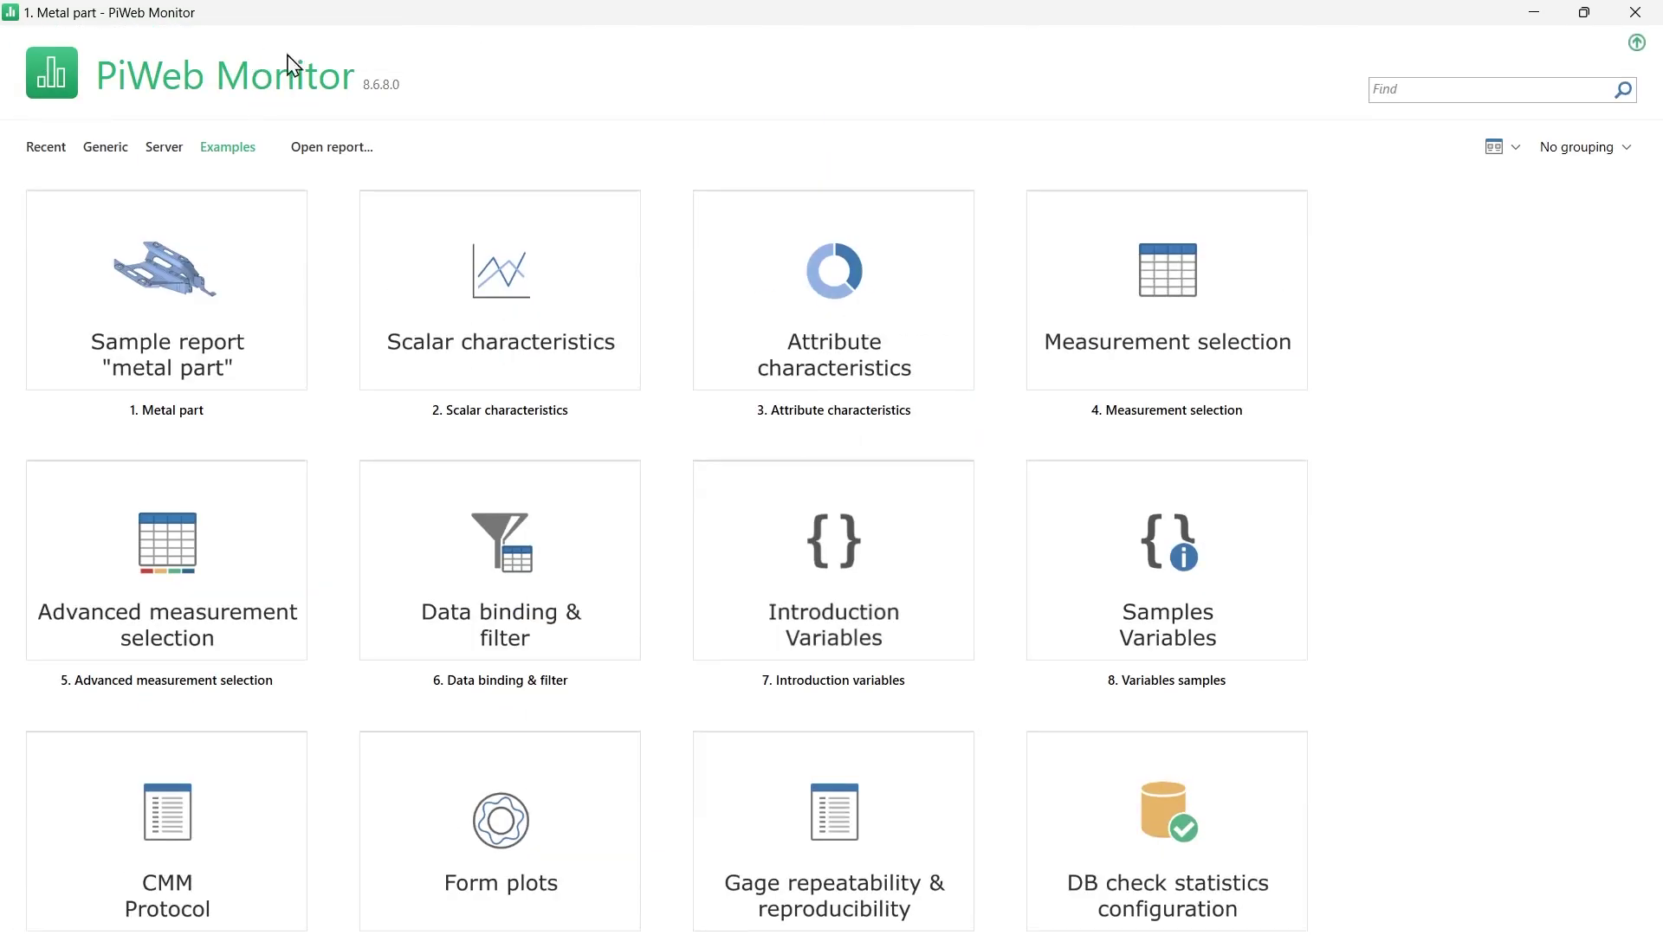
pyautogui.click(1622, 62)
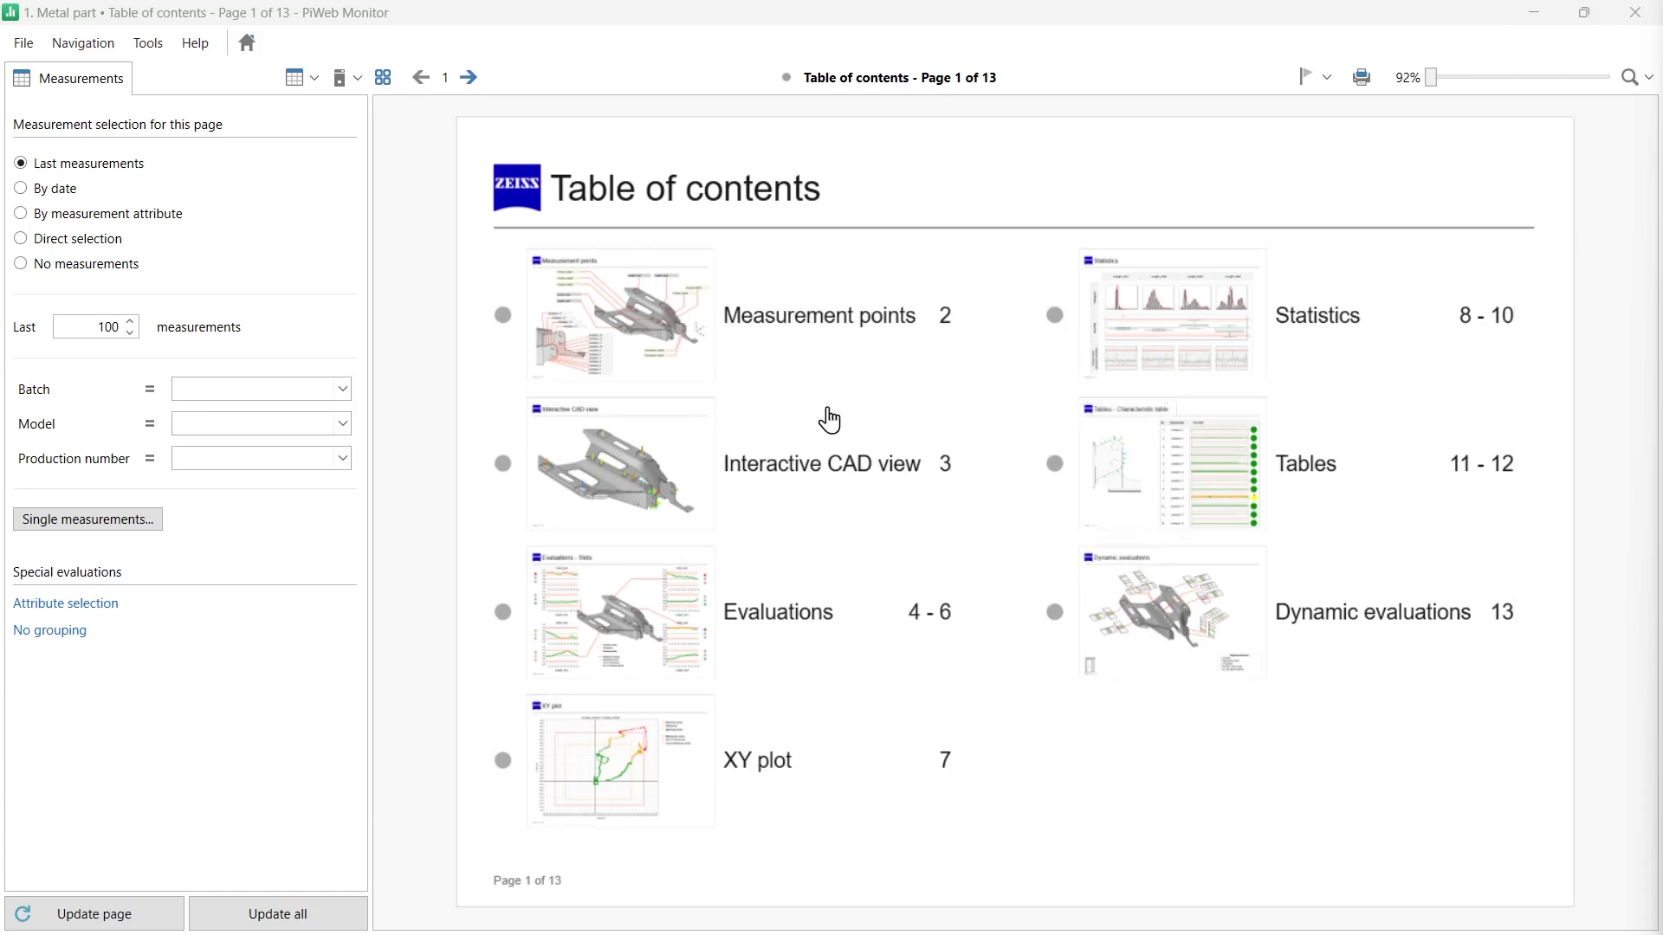
# - Page between report pages, then jump to page 4 by page number and via Page overview
pyautogui.click(664, 502)
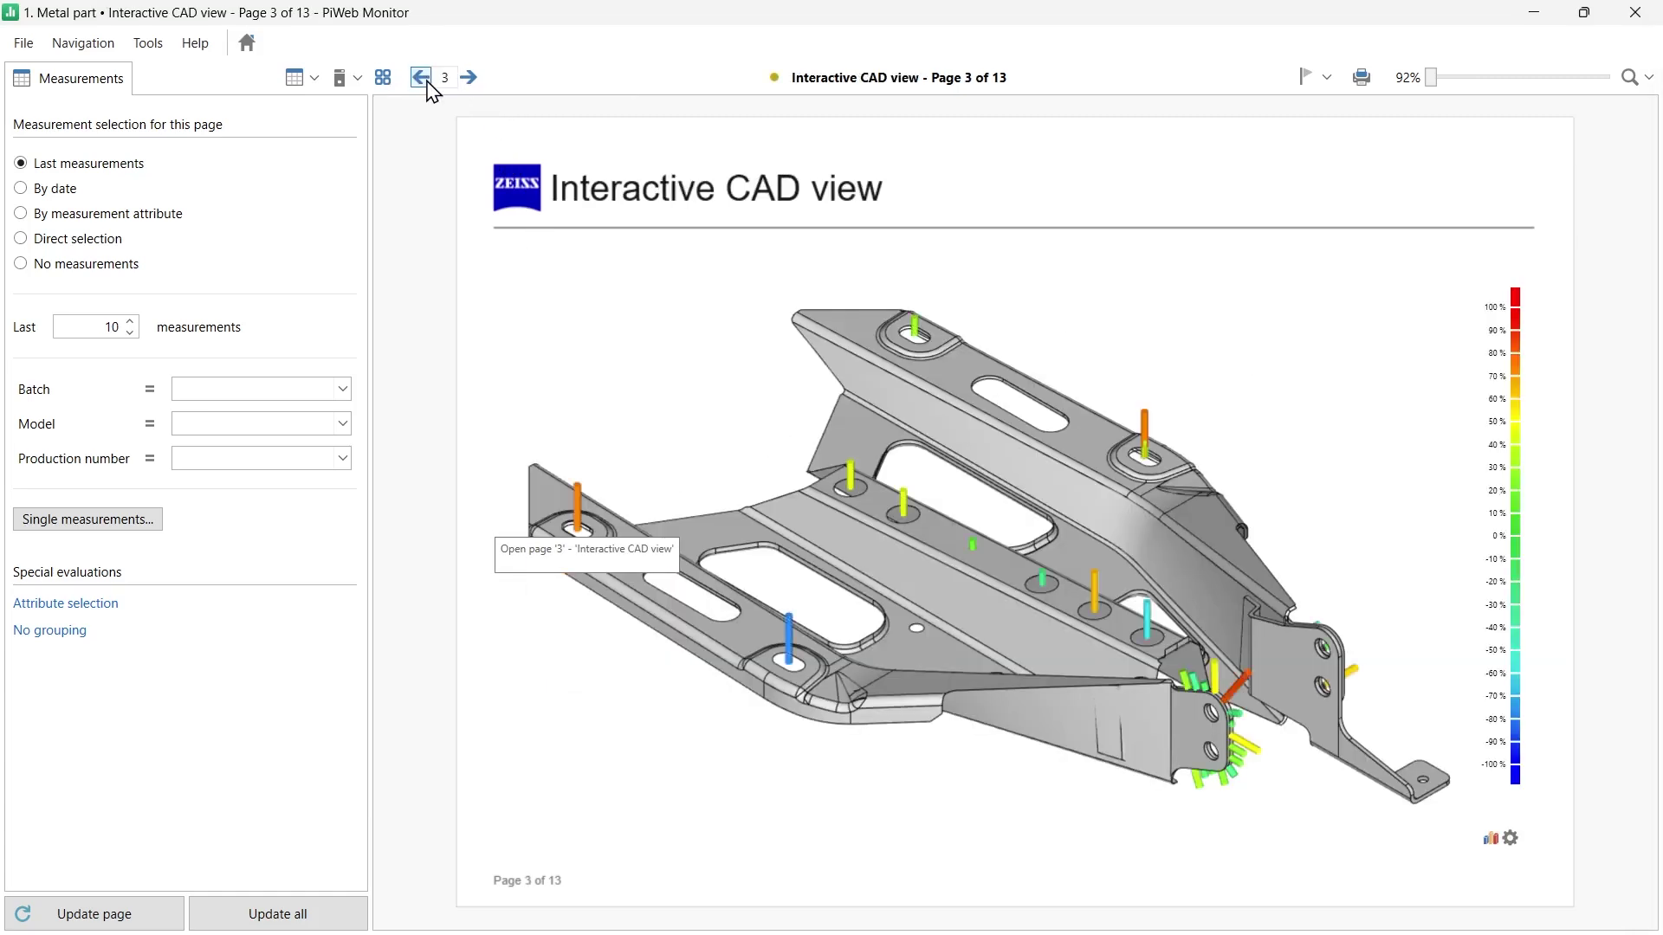
pyautogui.click(424, 81)
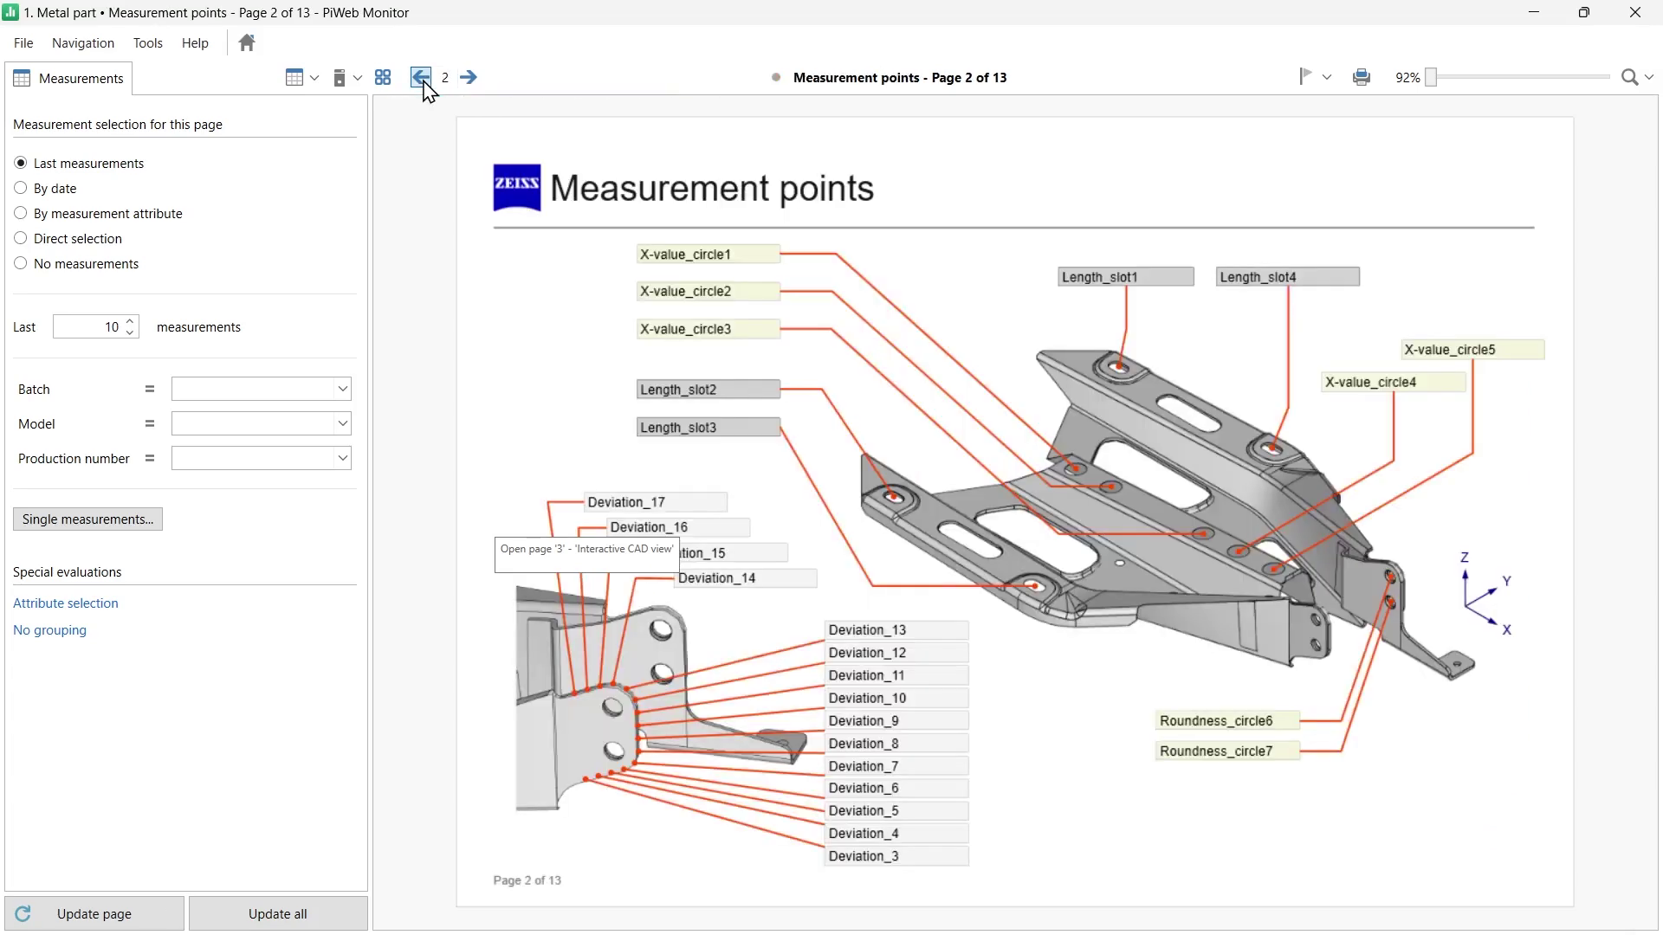
pyautogui.click(423, 79)
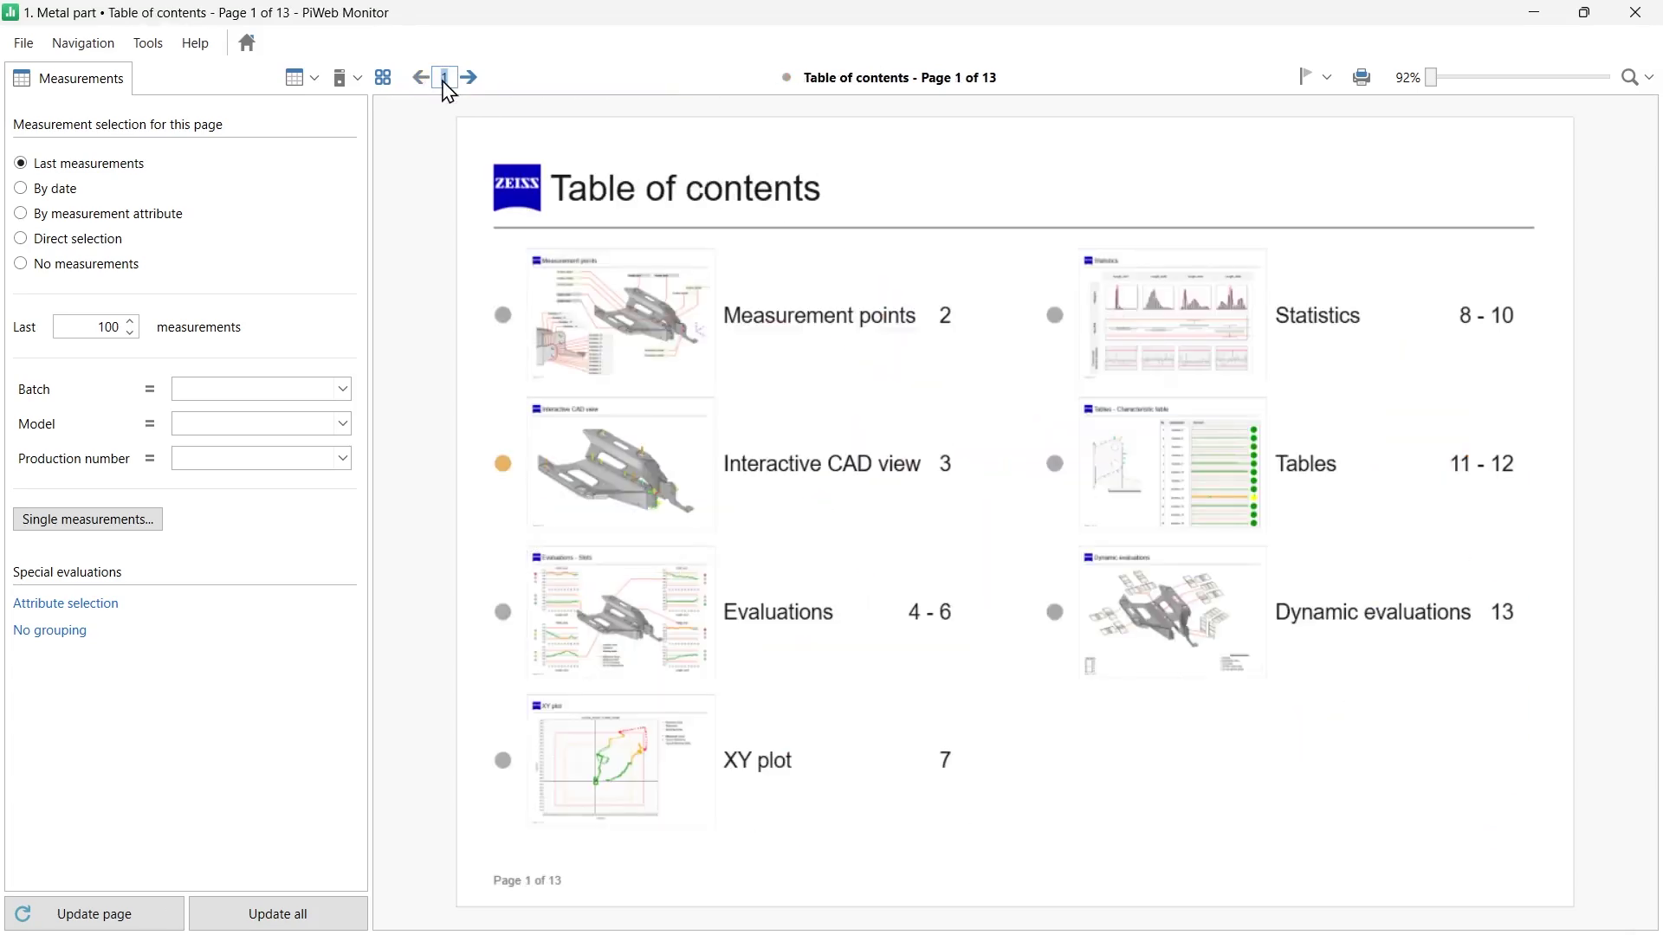
pyautogui.write('4')
pyautogui.press('Return')
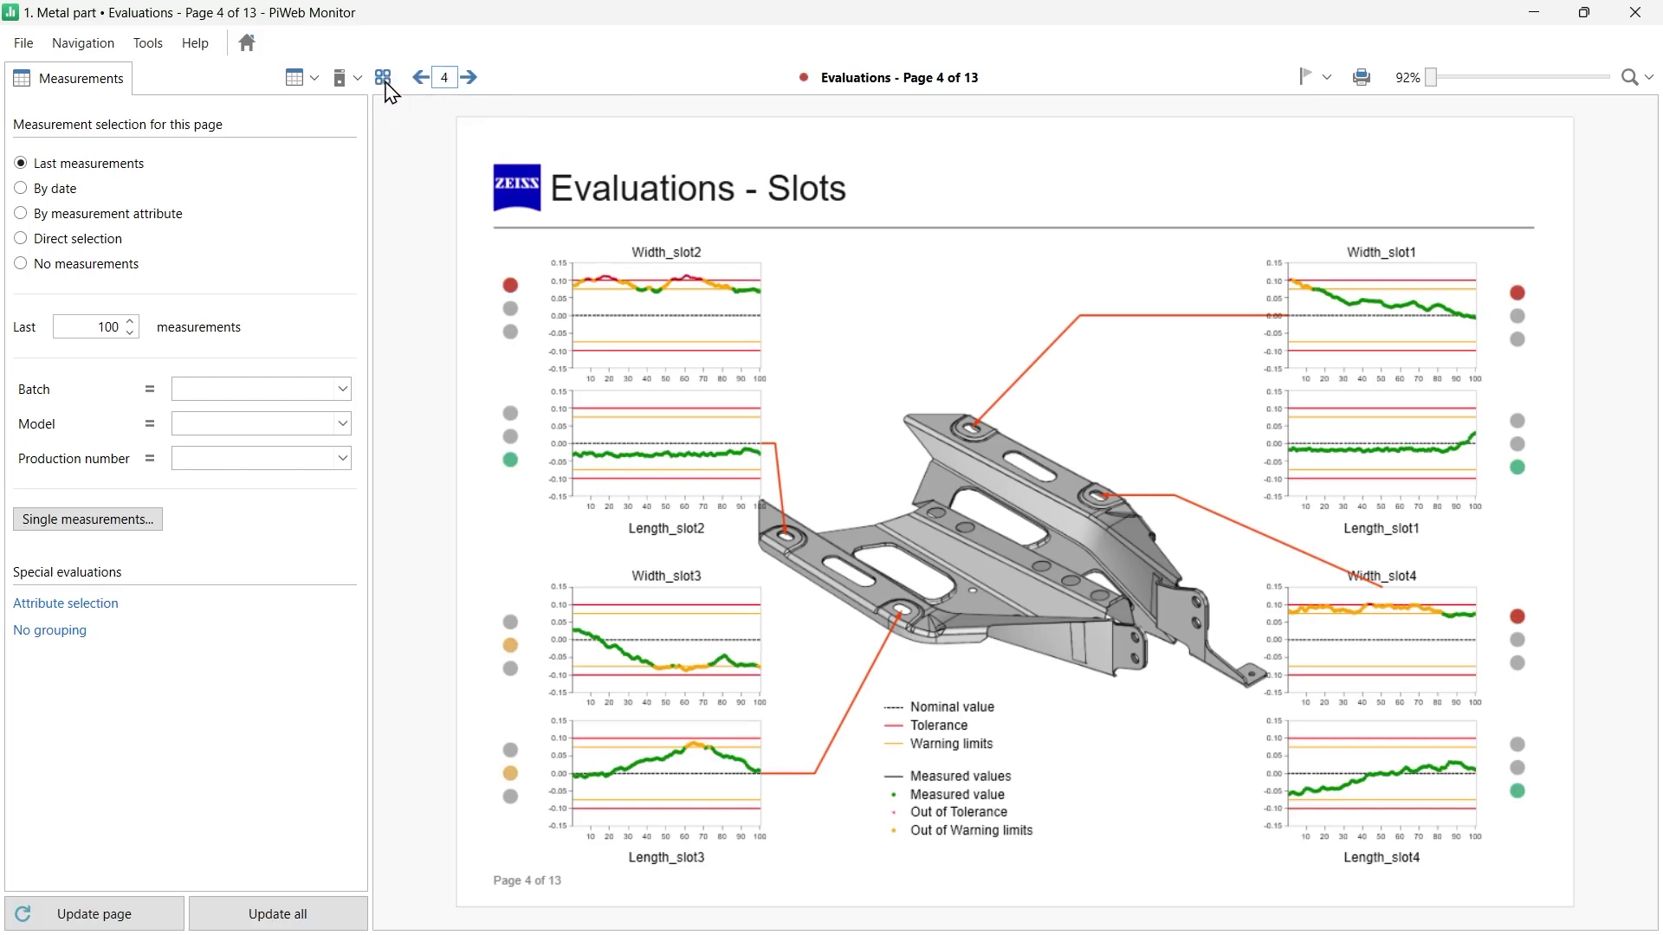
pyautogui.click(386, 84)
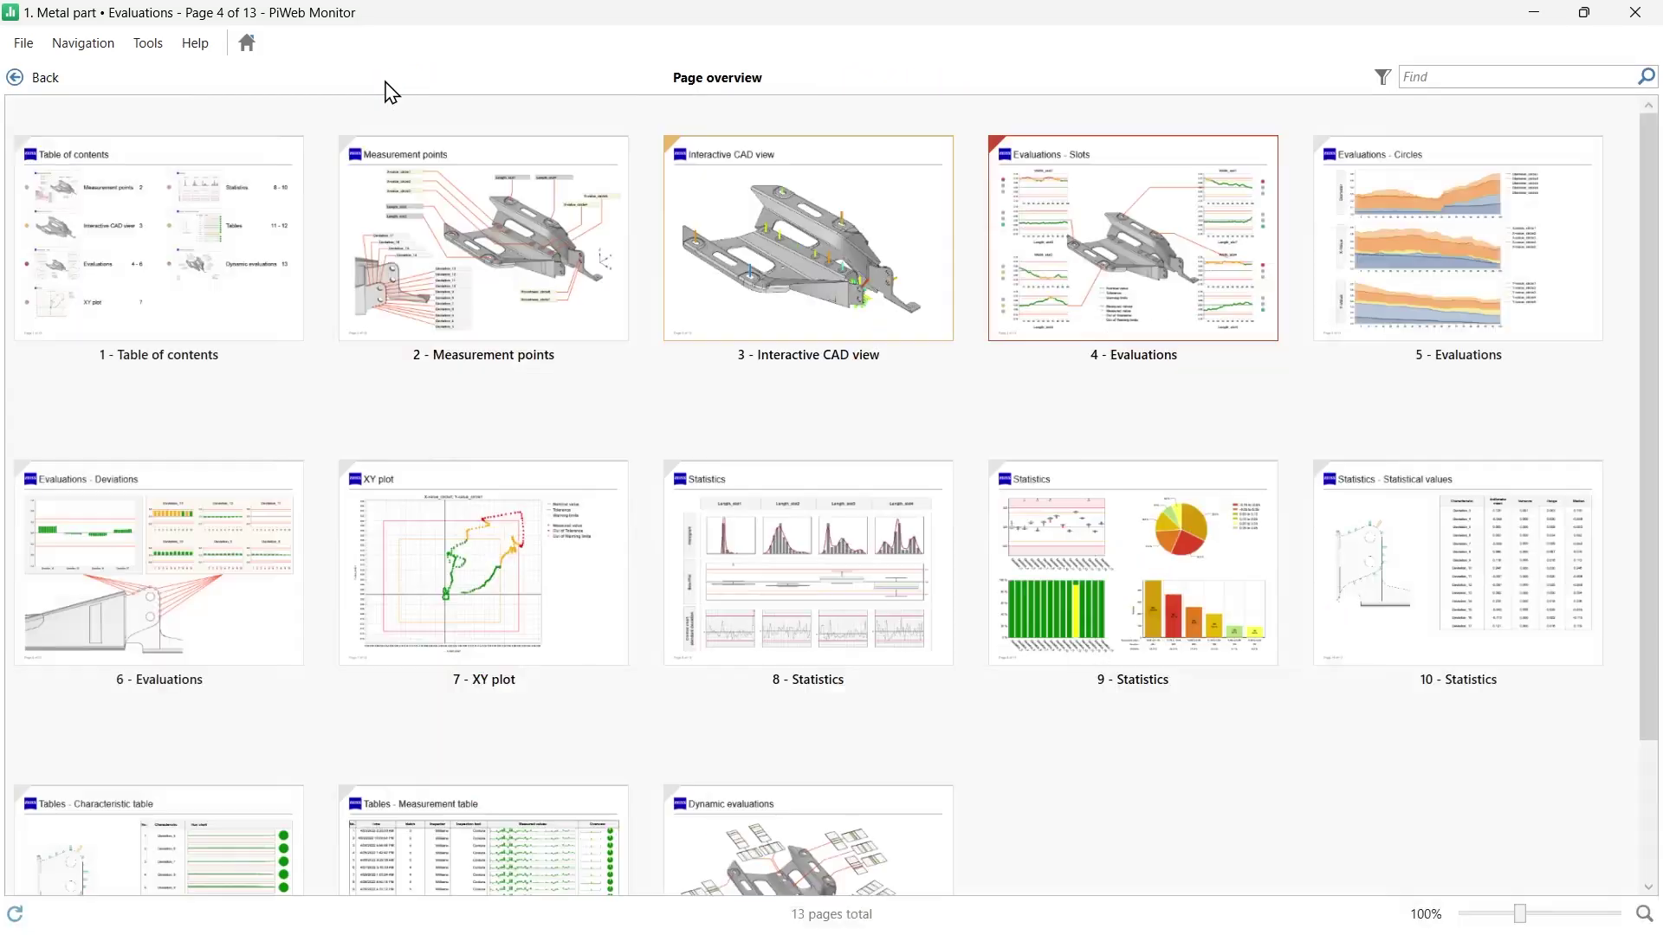
pyautogui.click(1165, 299)
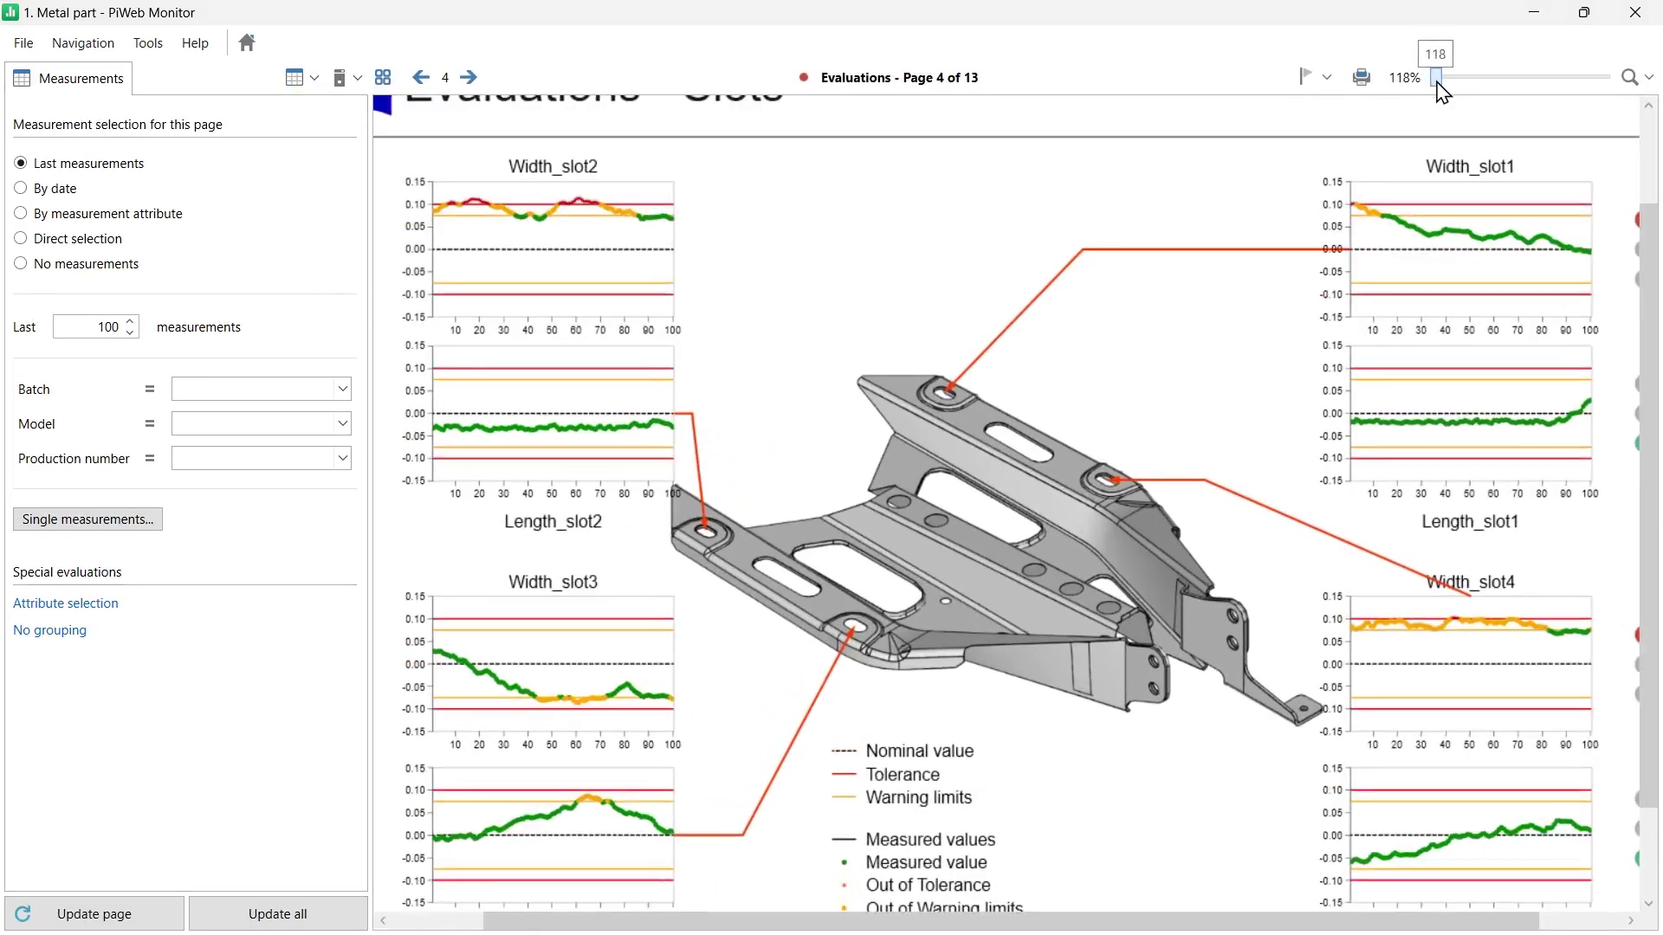
# - Zoom and pan the Slots page, then zoom out until all eight slot charts fit
pyautogui.moveTo(1436, 91); pyautogui.dragTo(1442, 87)
pyautogui.moveTo(1434, 240); pyautogui.dragTo(1154, 382)
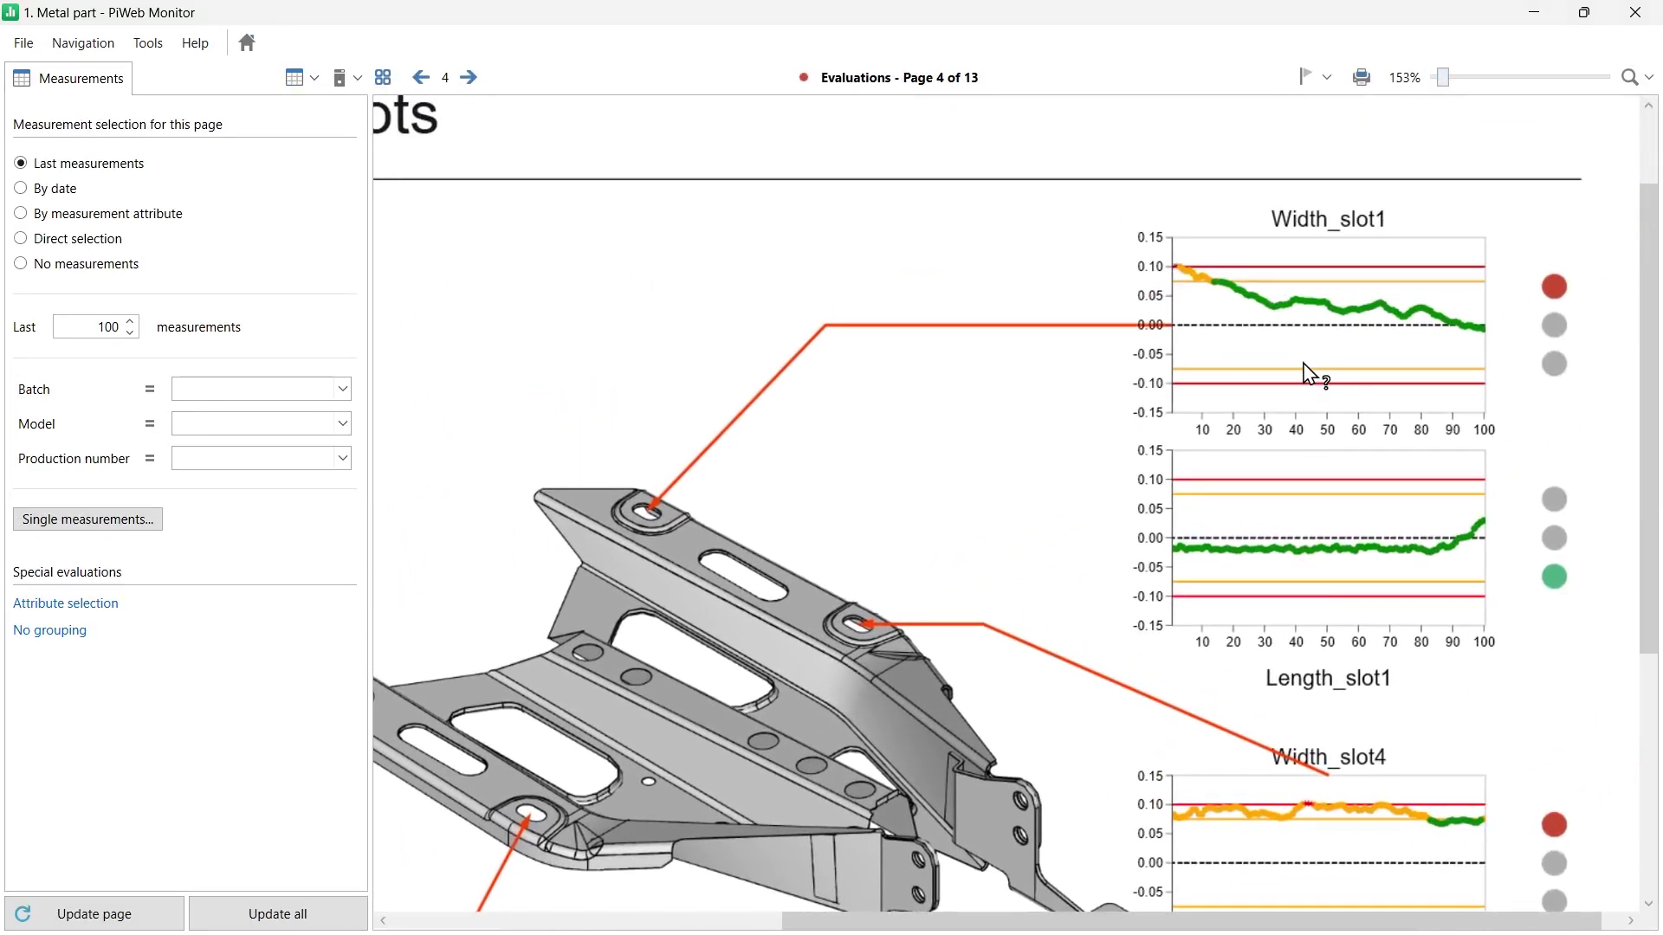
pyautogui.scroll(-4, 1305, 364)
pyautogui.scroll(-2, 1306, 365)
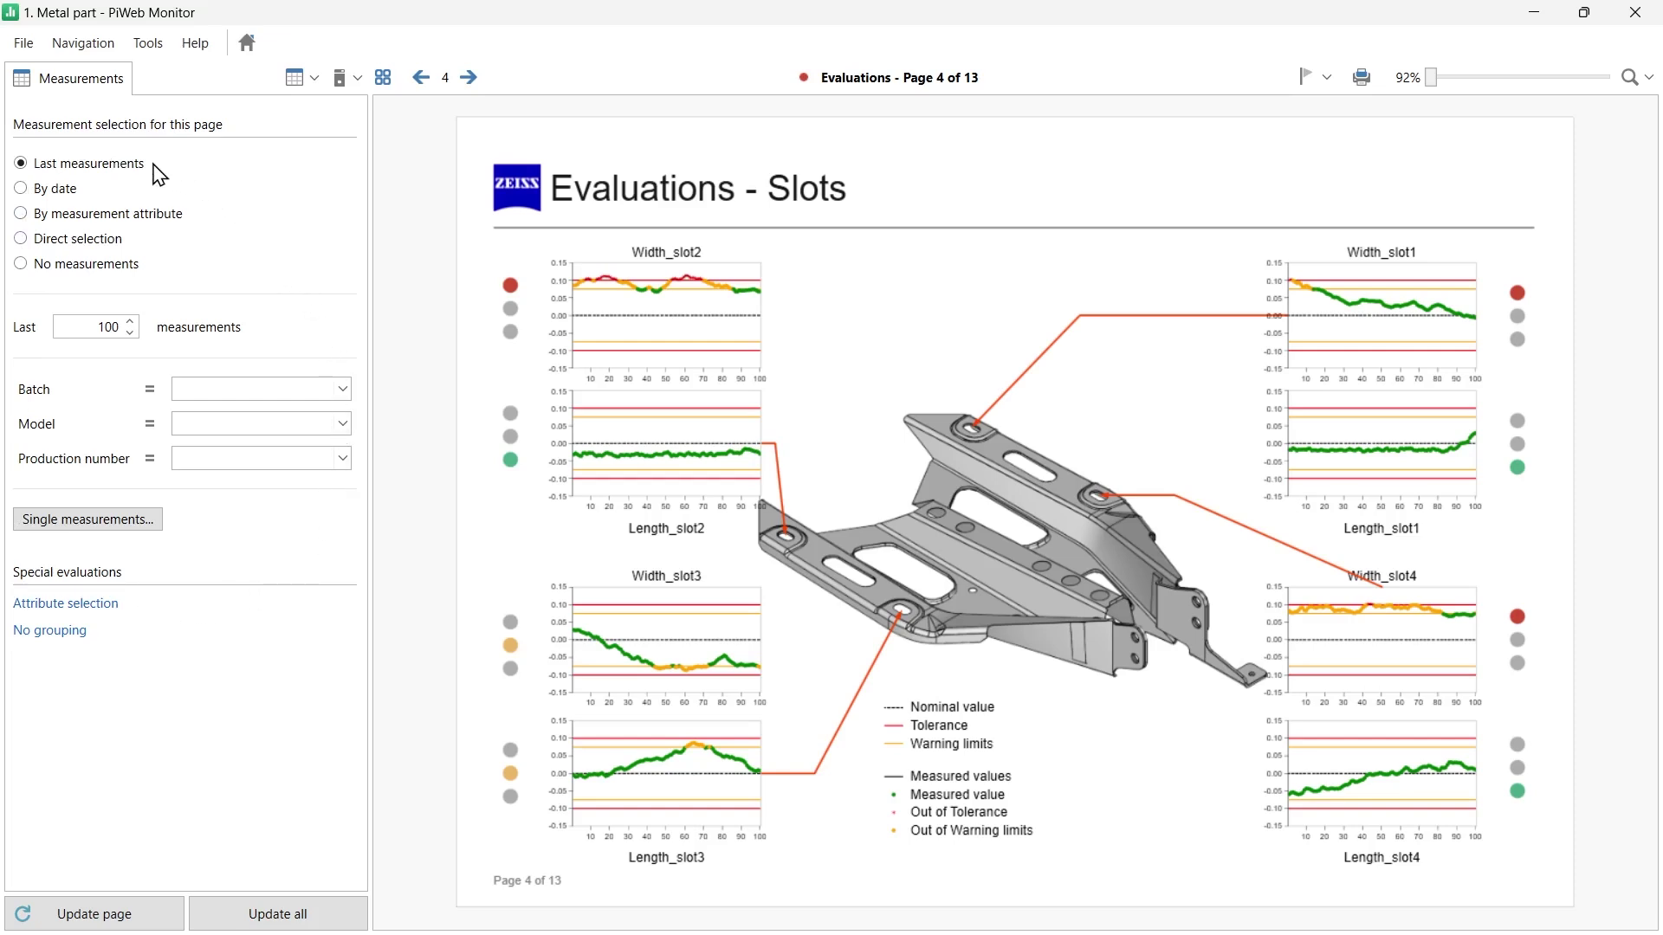
pyautogui.click(50, 192)
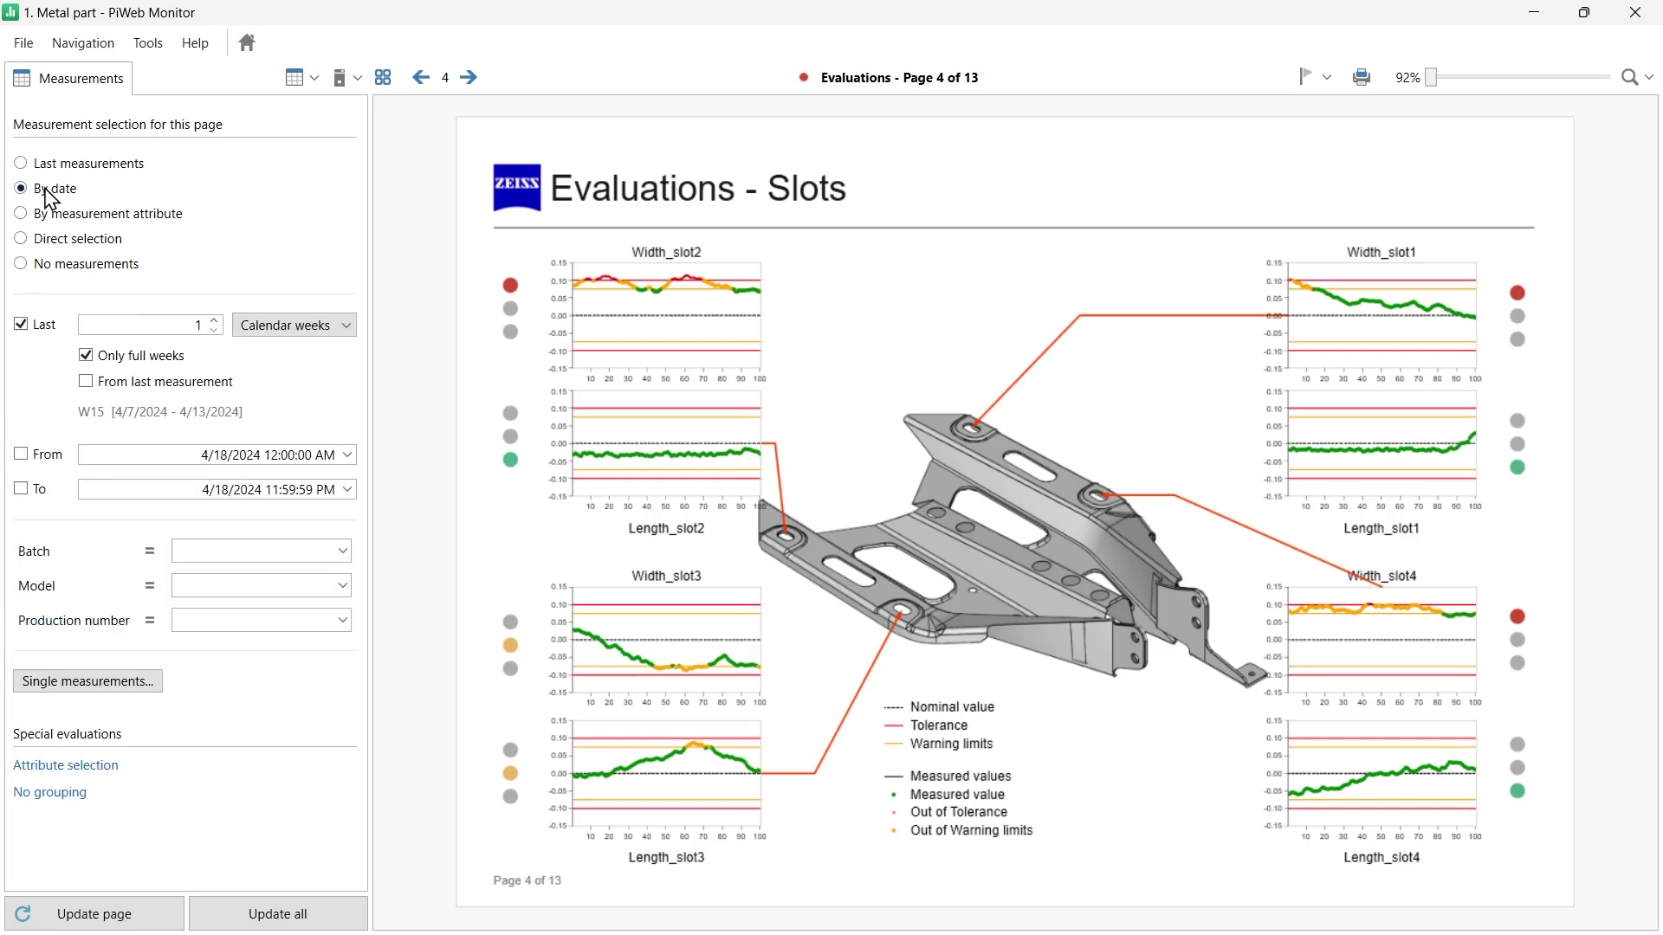
pyautogui.click(27, 216)
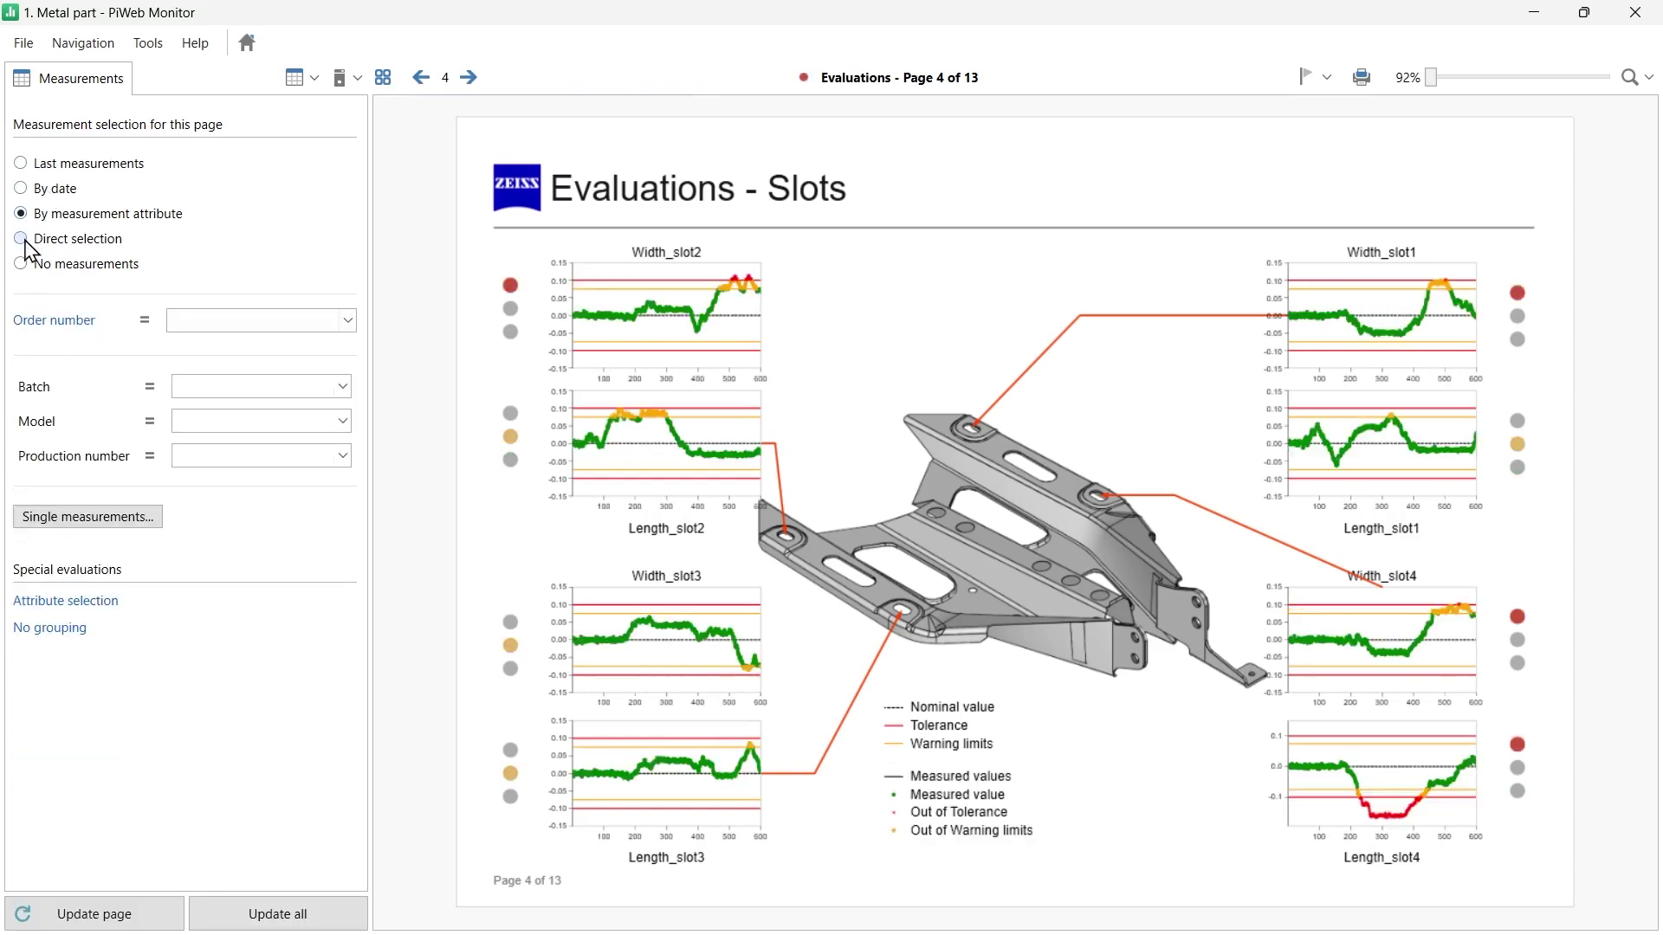
pyautogui.click(25, 242)
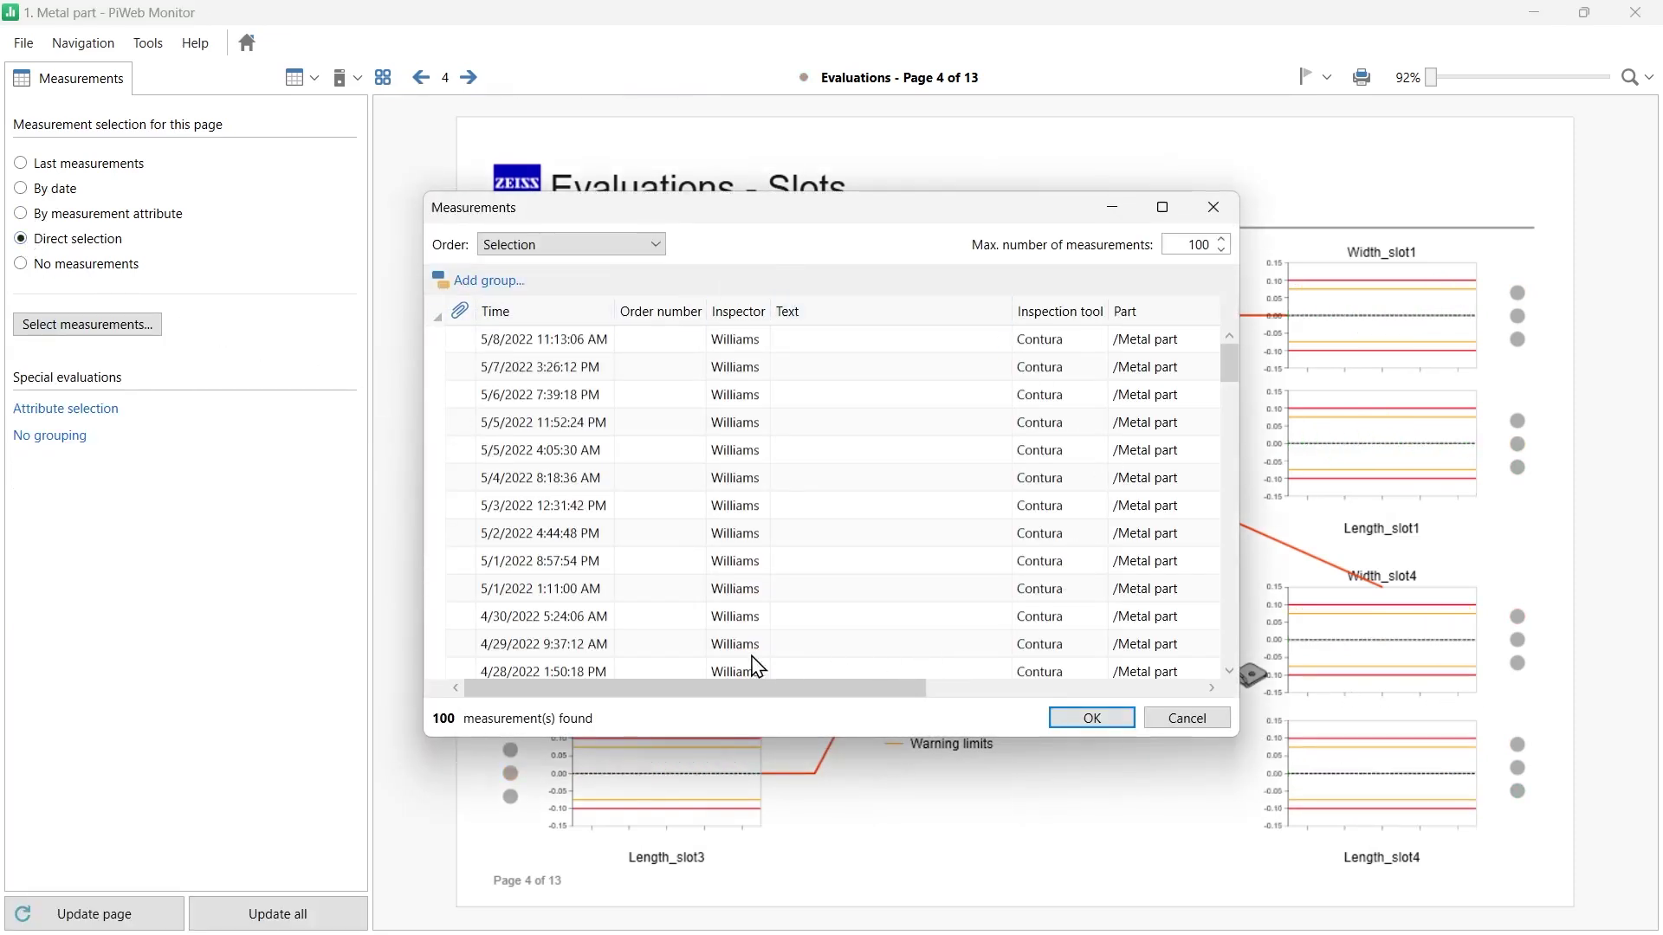
pyautogui.click(1214, 209)
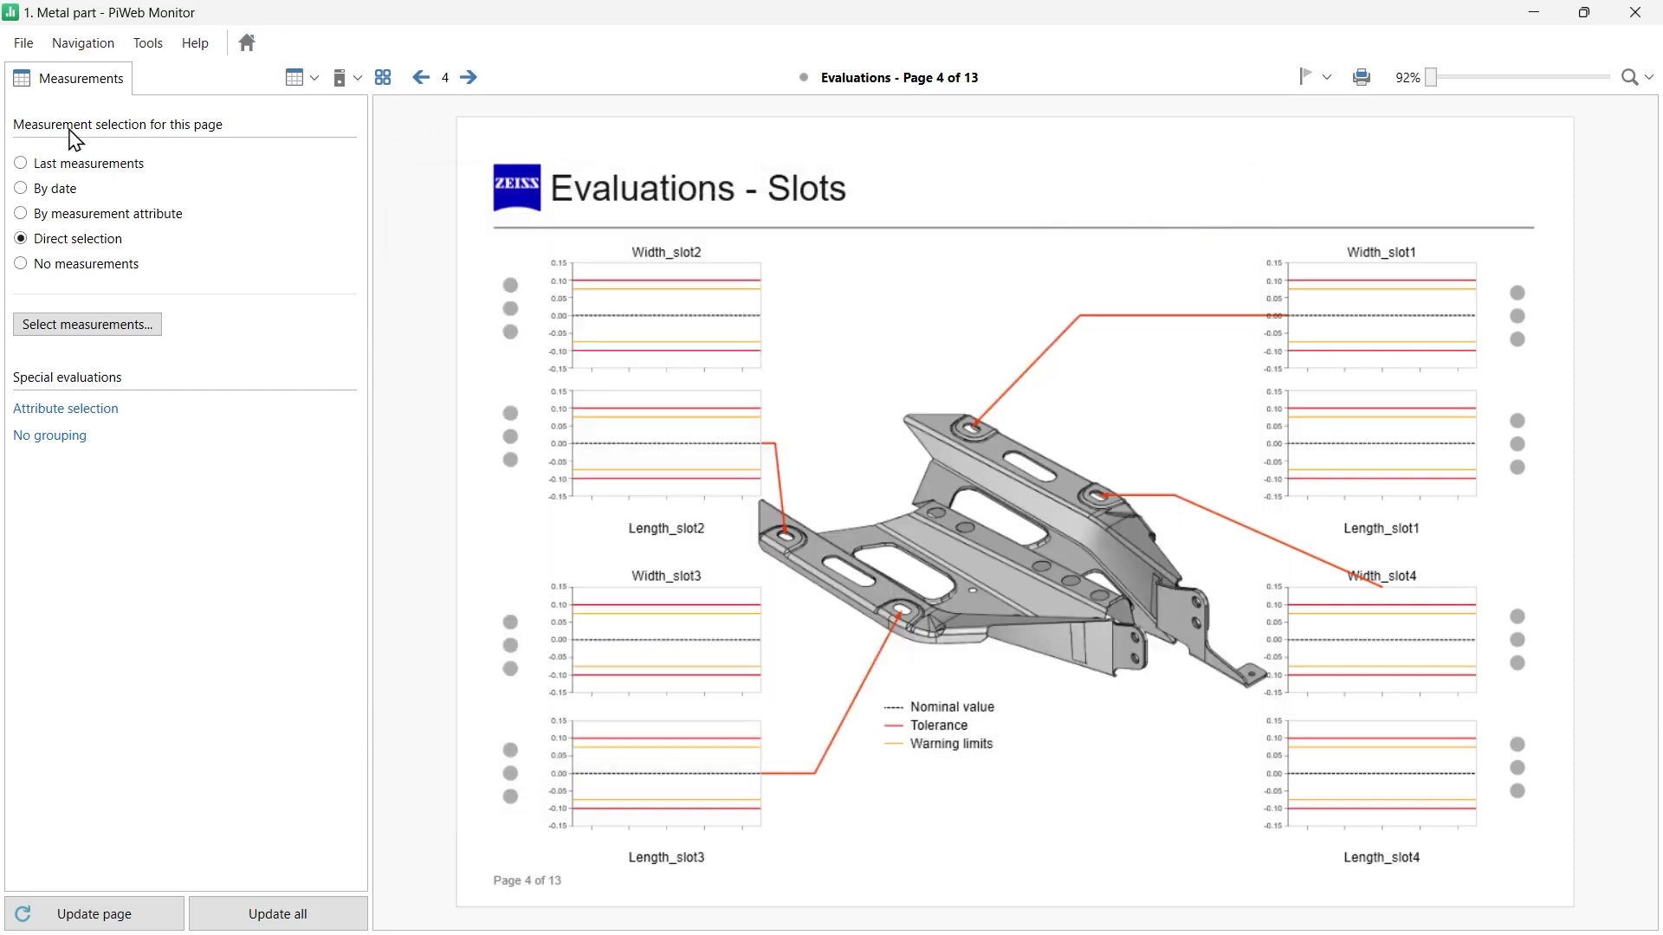
# - Show the last 200 measurements instead of the last 100
pyautogui.click(21, 164)
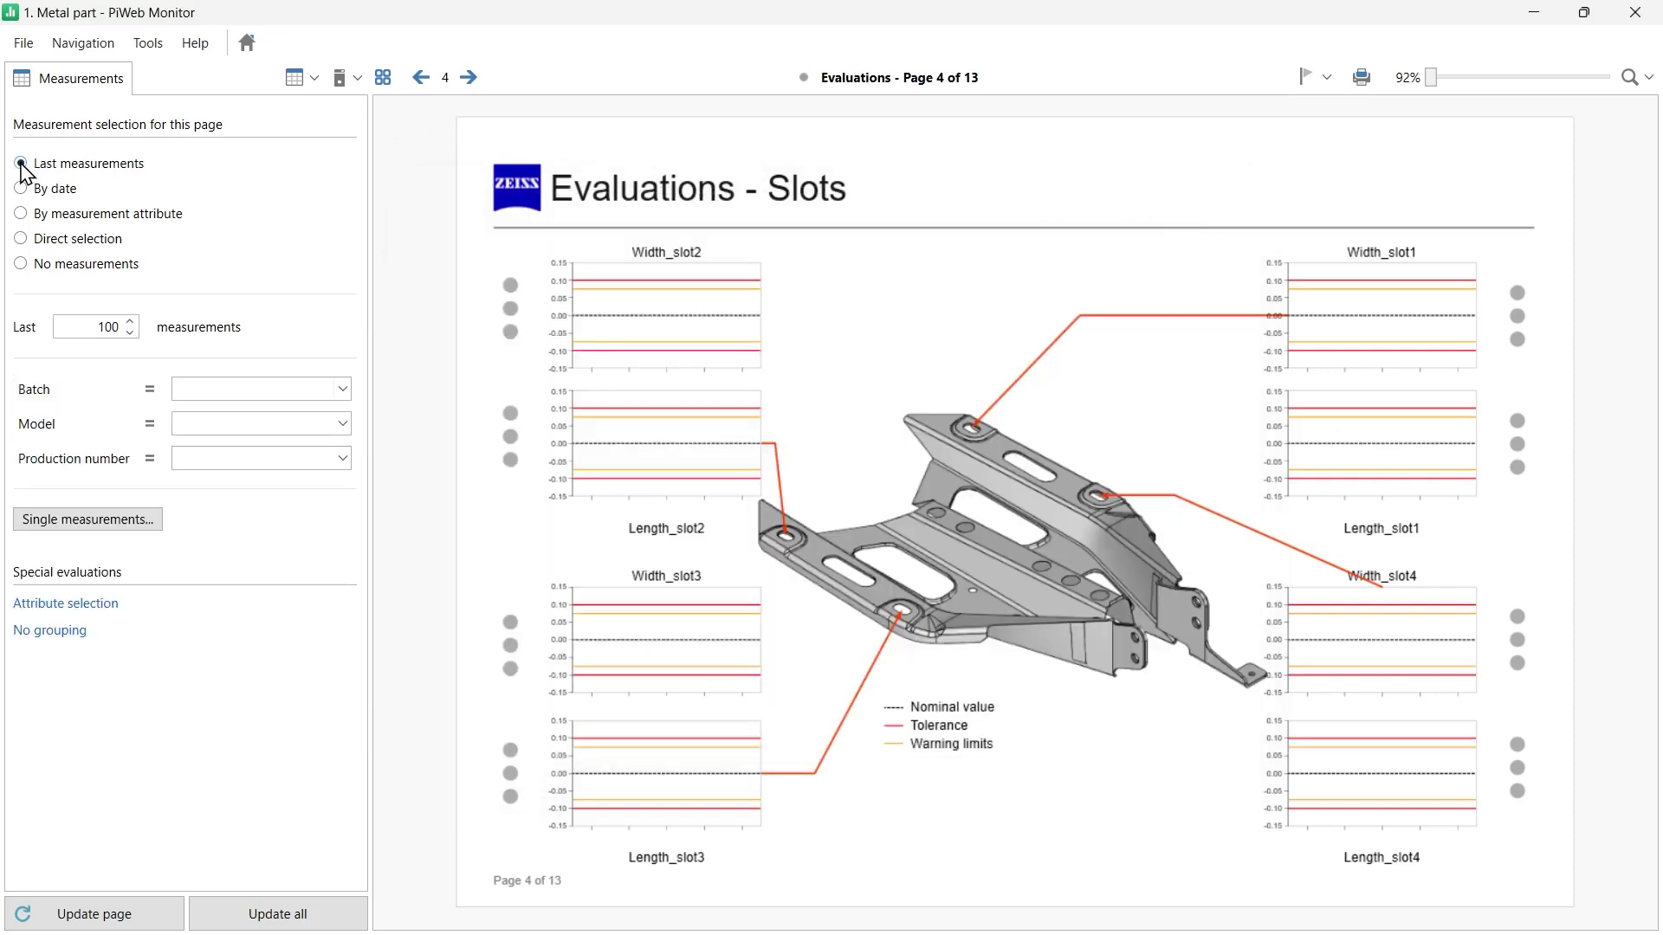
pyautogui.doubleClick(76, 330)
pyautogui.write('20')
pyautogui.press('Return')
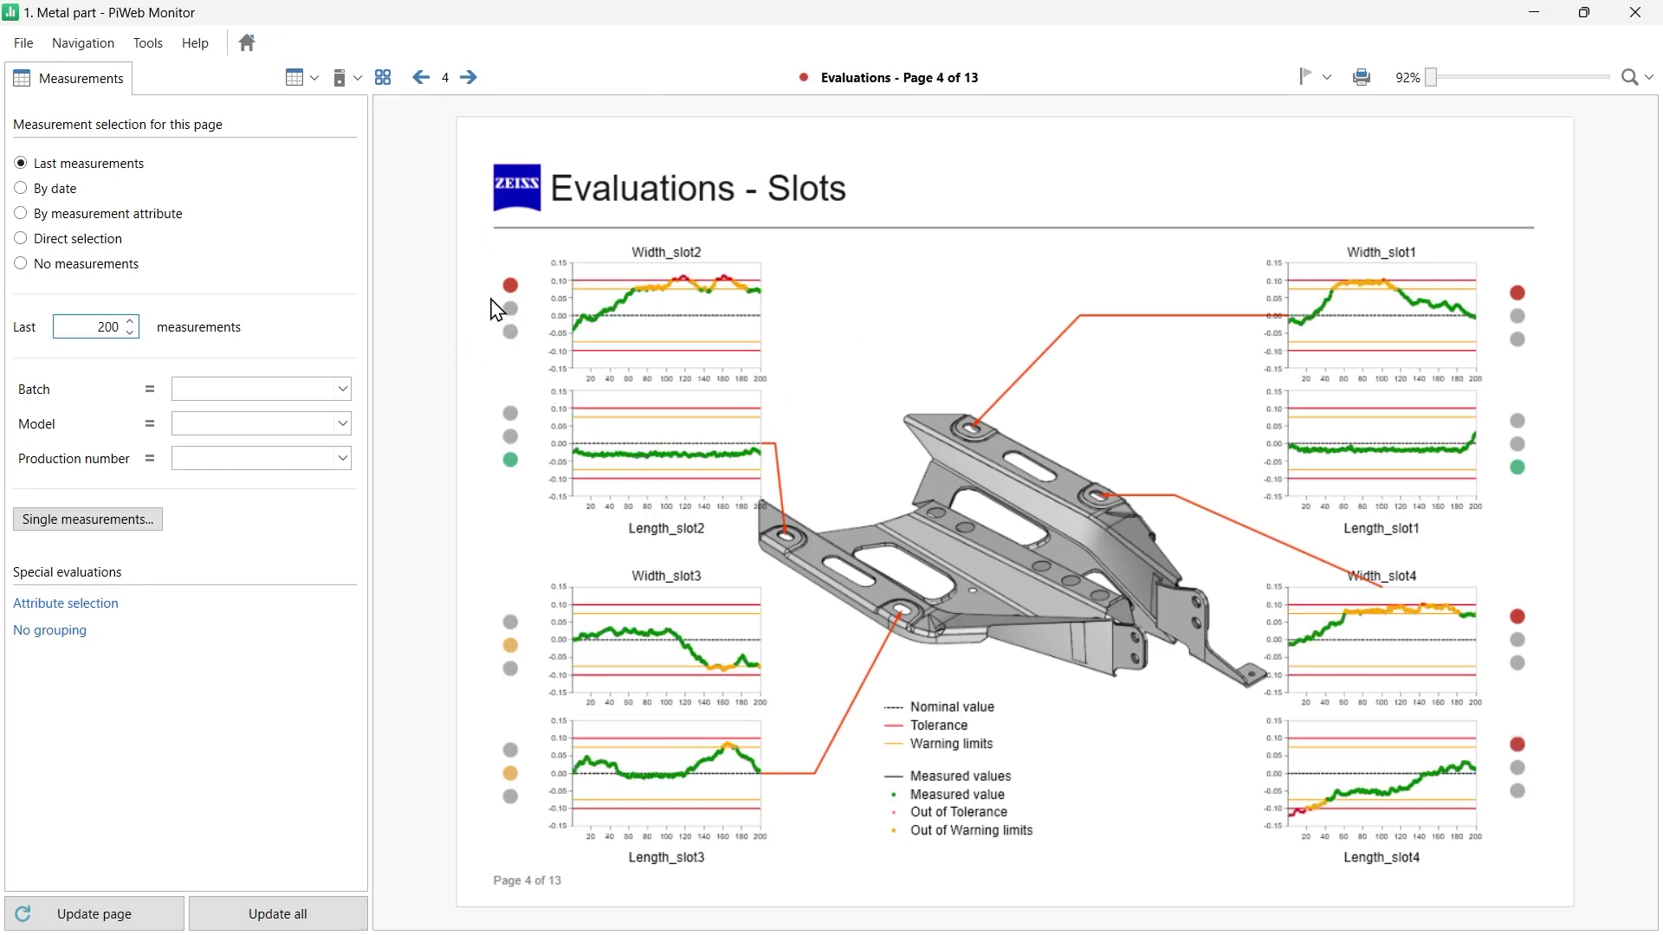
# - Select measurements by date: last 2 months, counted from the last measurement
pyautogui.click(21, 190)
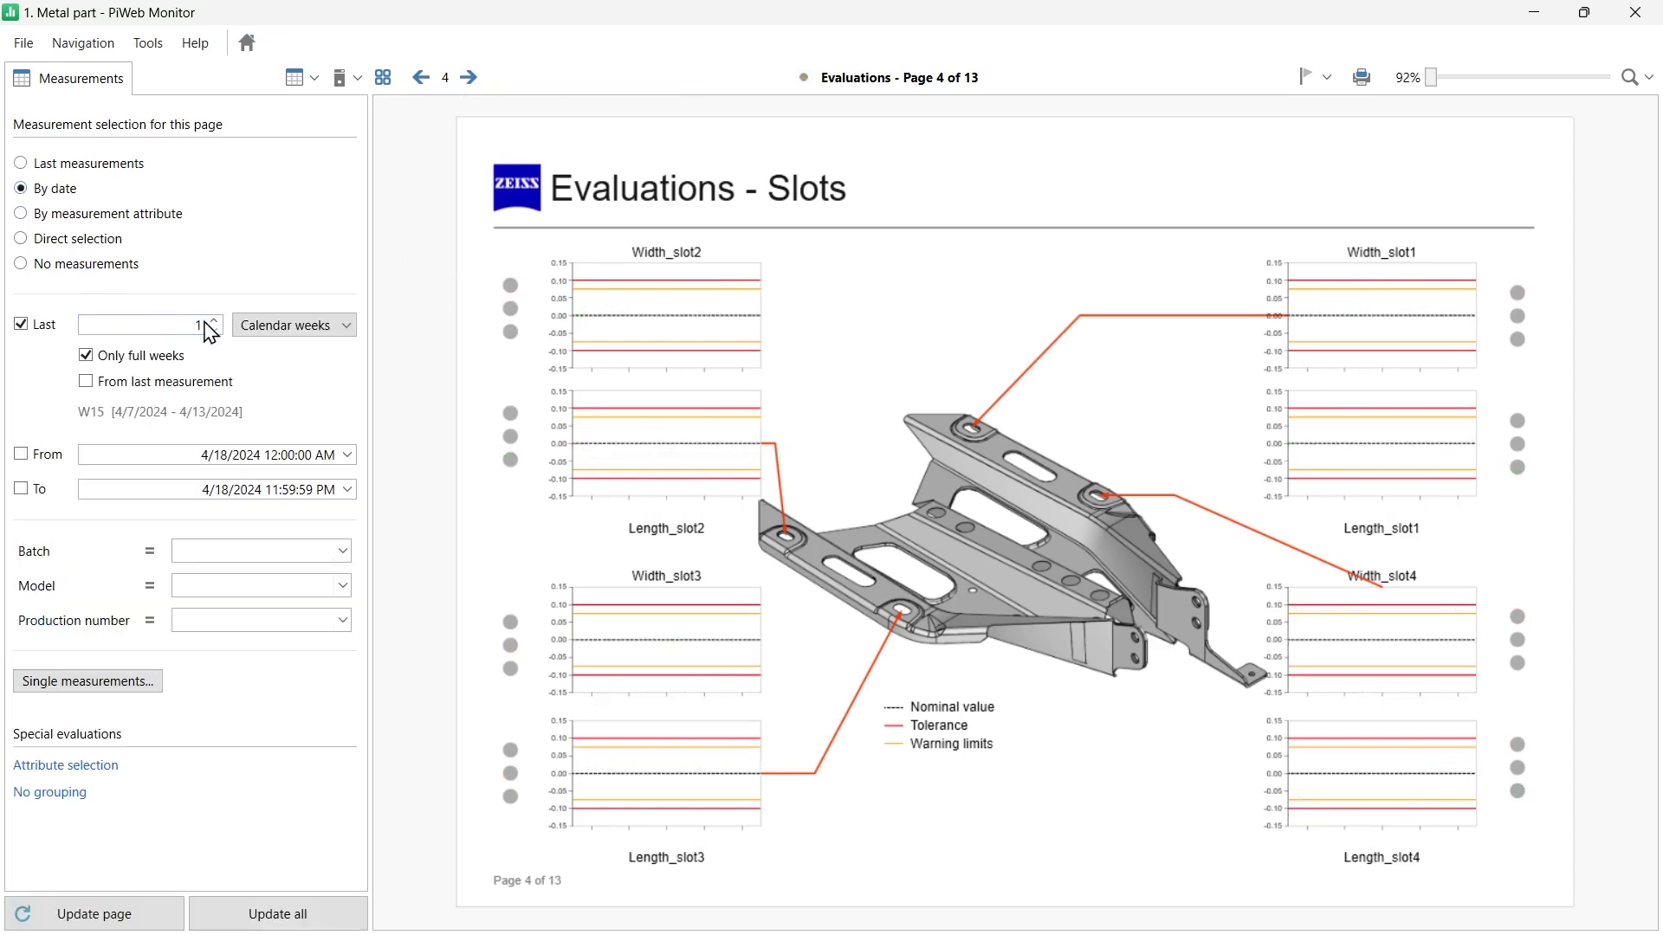
pyautogui.click(214, 320)
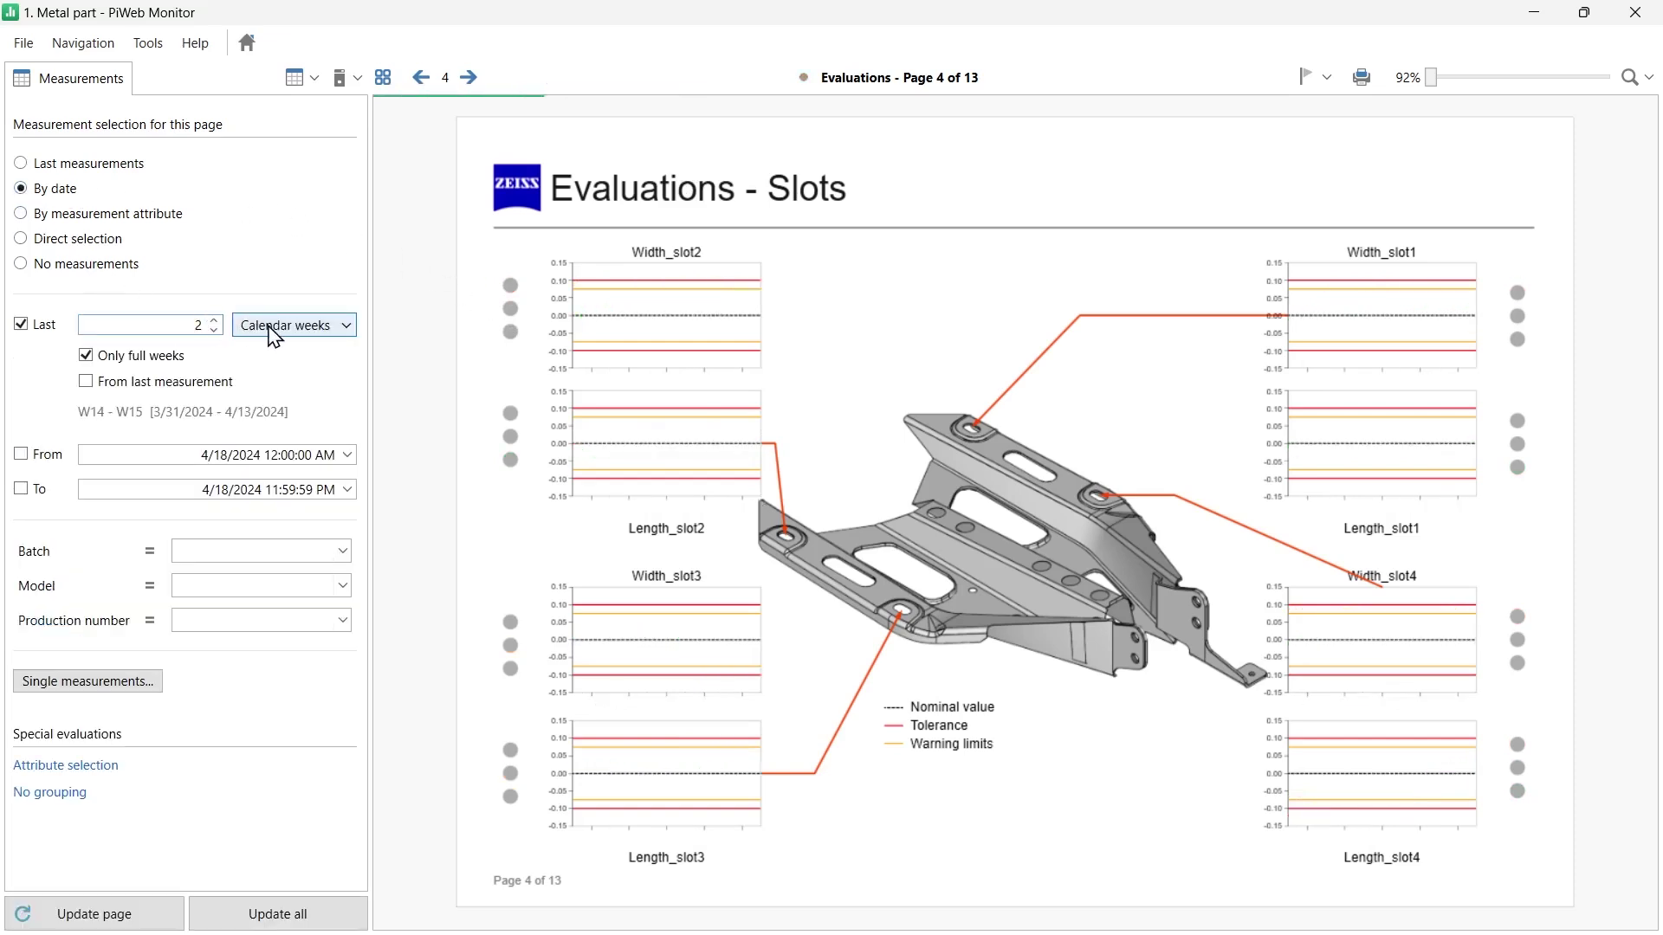
pyautogui.click(275, 327)
pyautogui.click(279, 447)
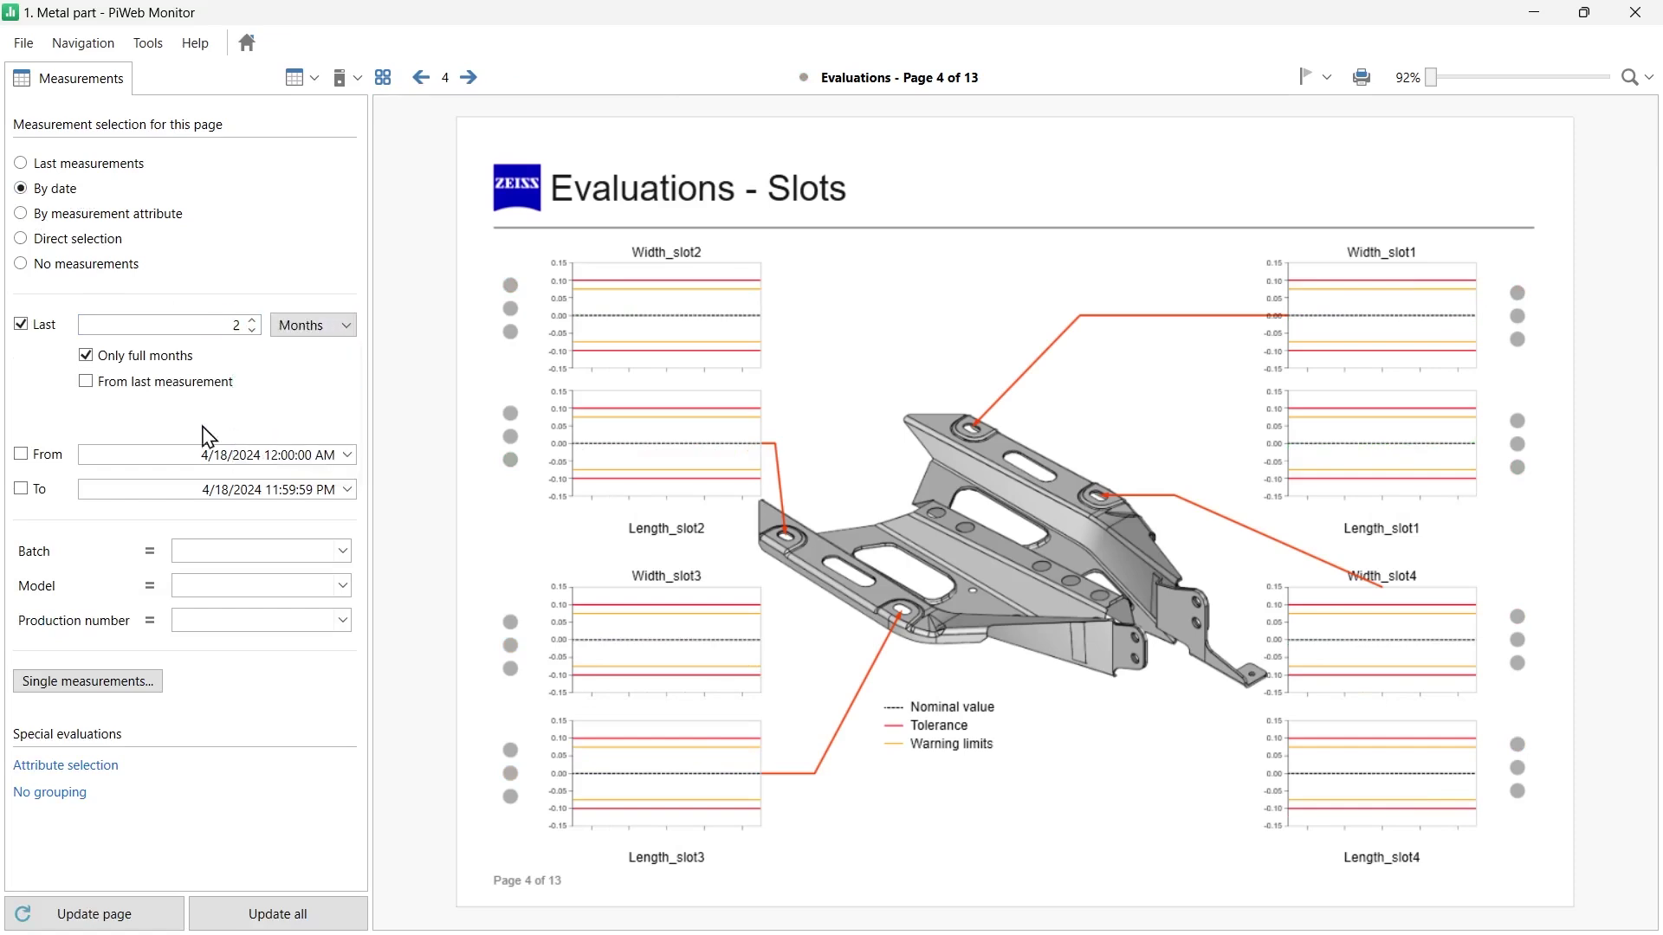
pyautogui.click(85, 382)
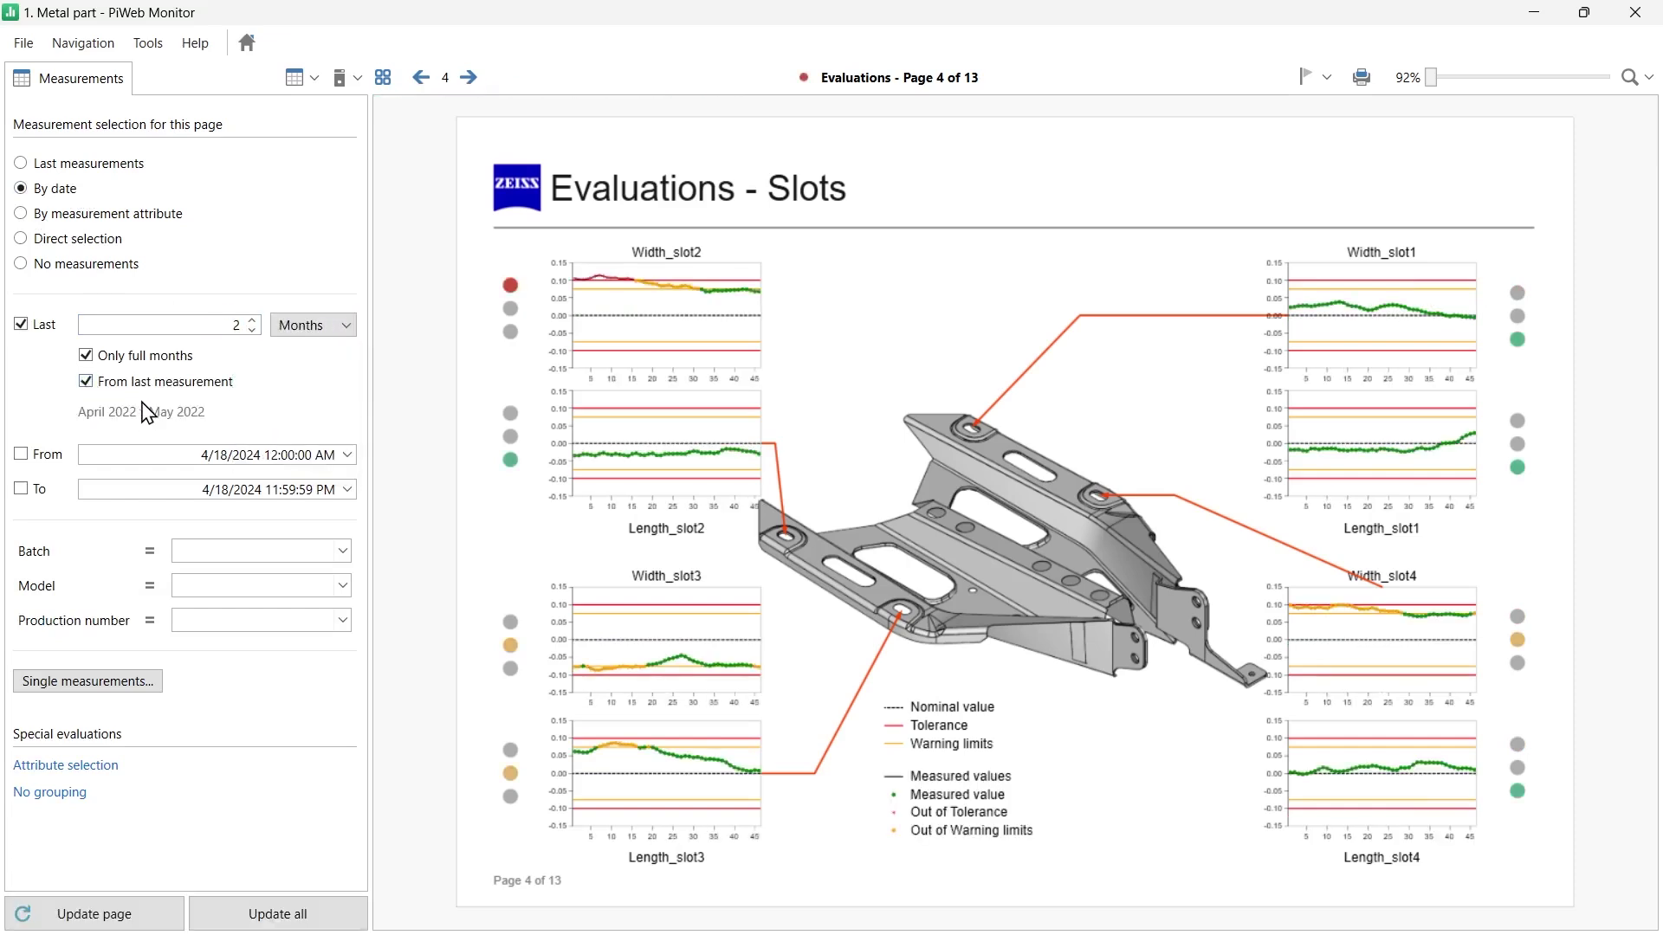
# - Filter measurements by the Batch attribute, keeping only batch 5
pyautogui.click(26, 219)
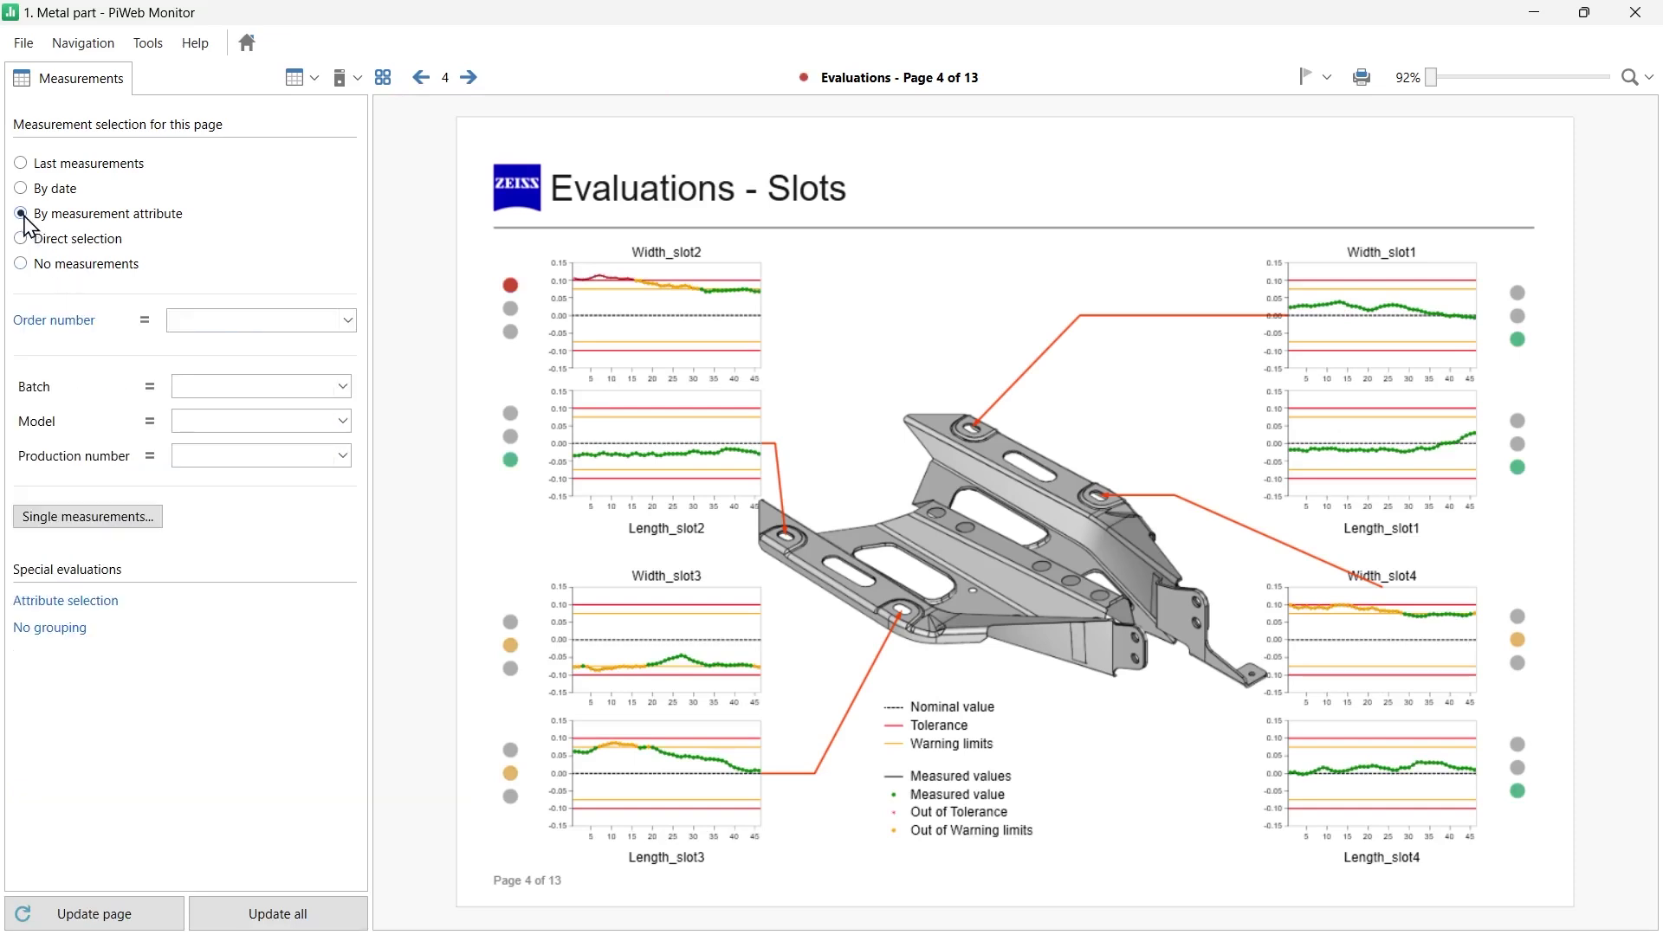
pyautogui.click(50, 320)
pyautogui.click(68, 349)
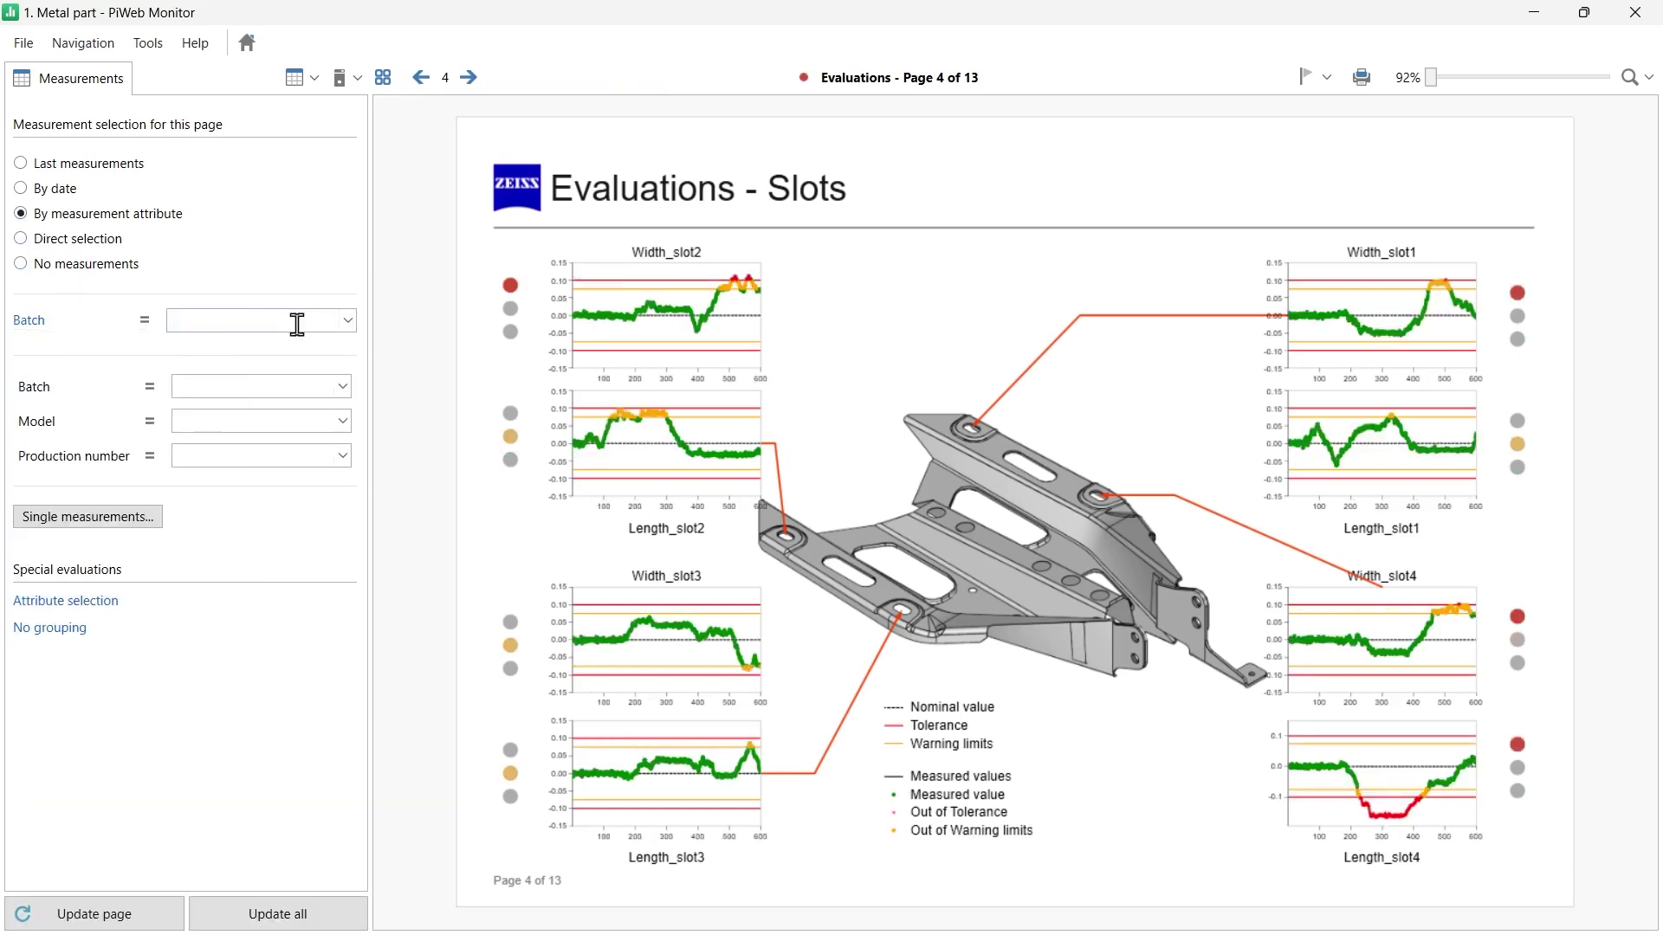
pyautogui.click(348, 325)
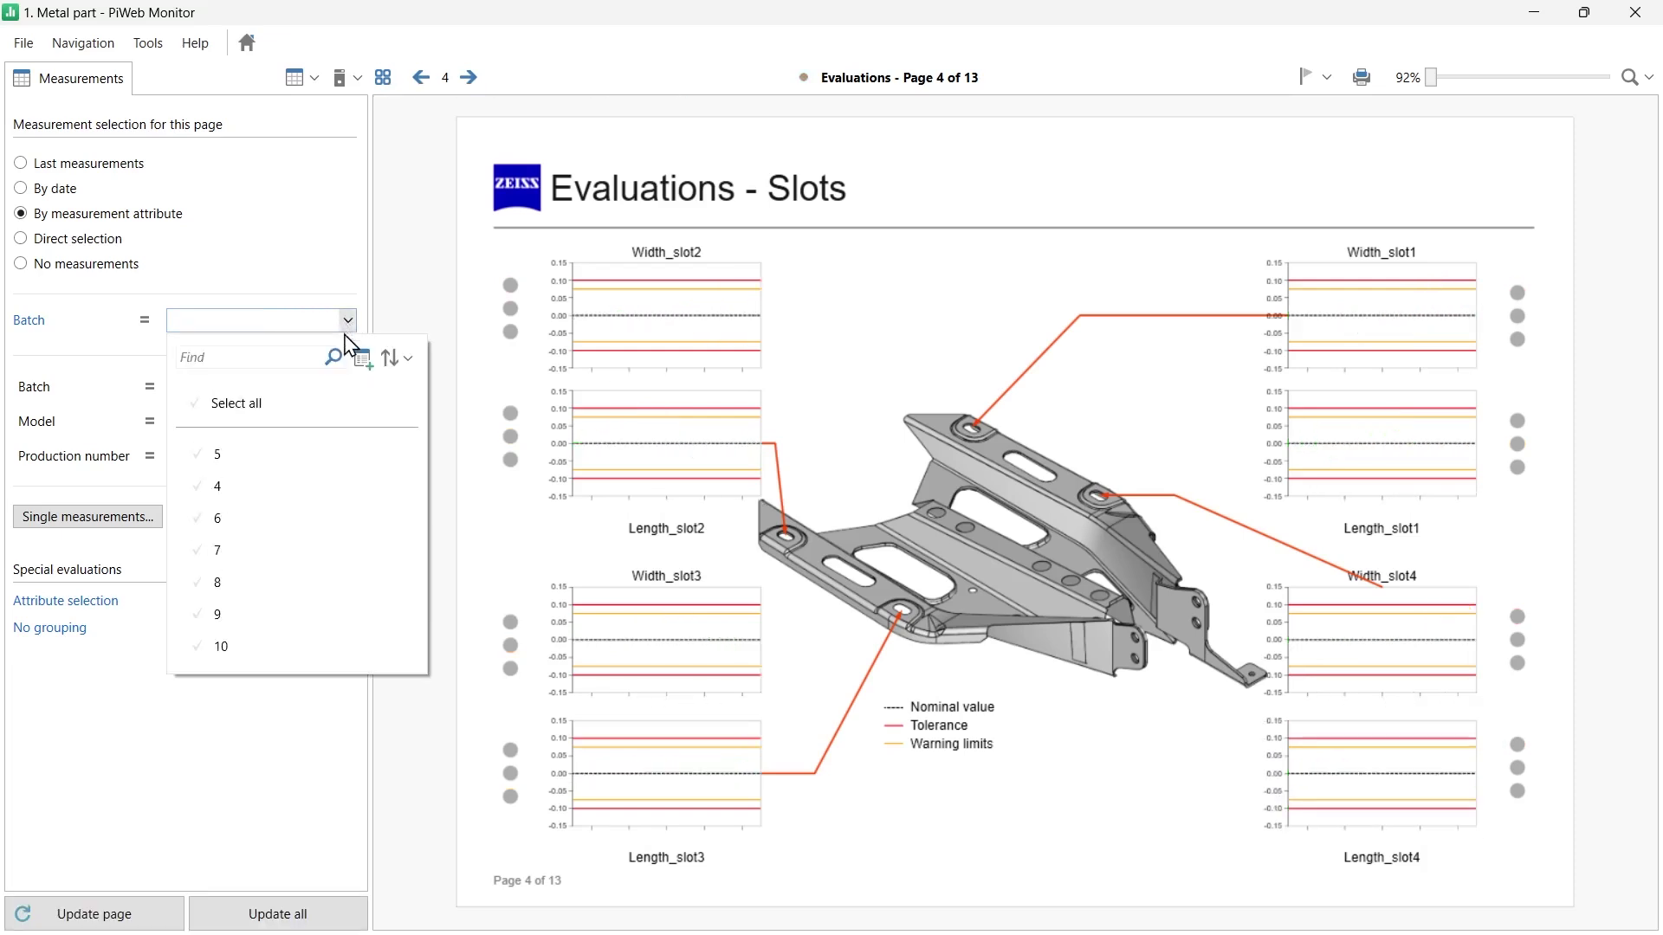
pyautogui.click(254, 459)
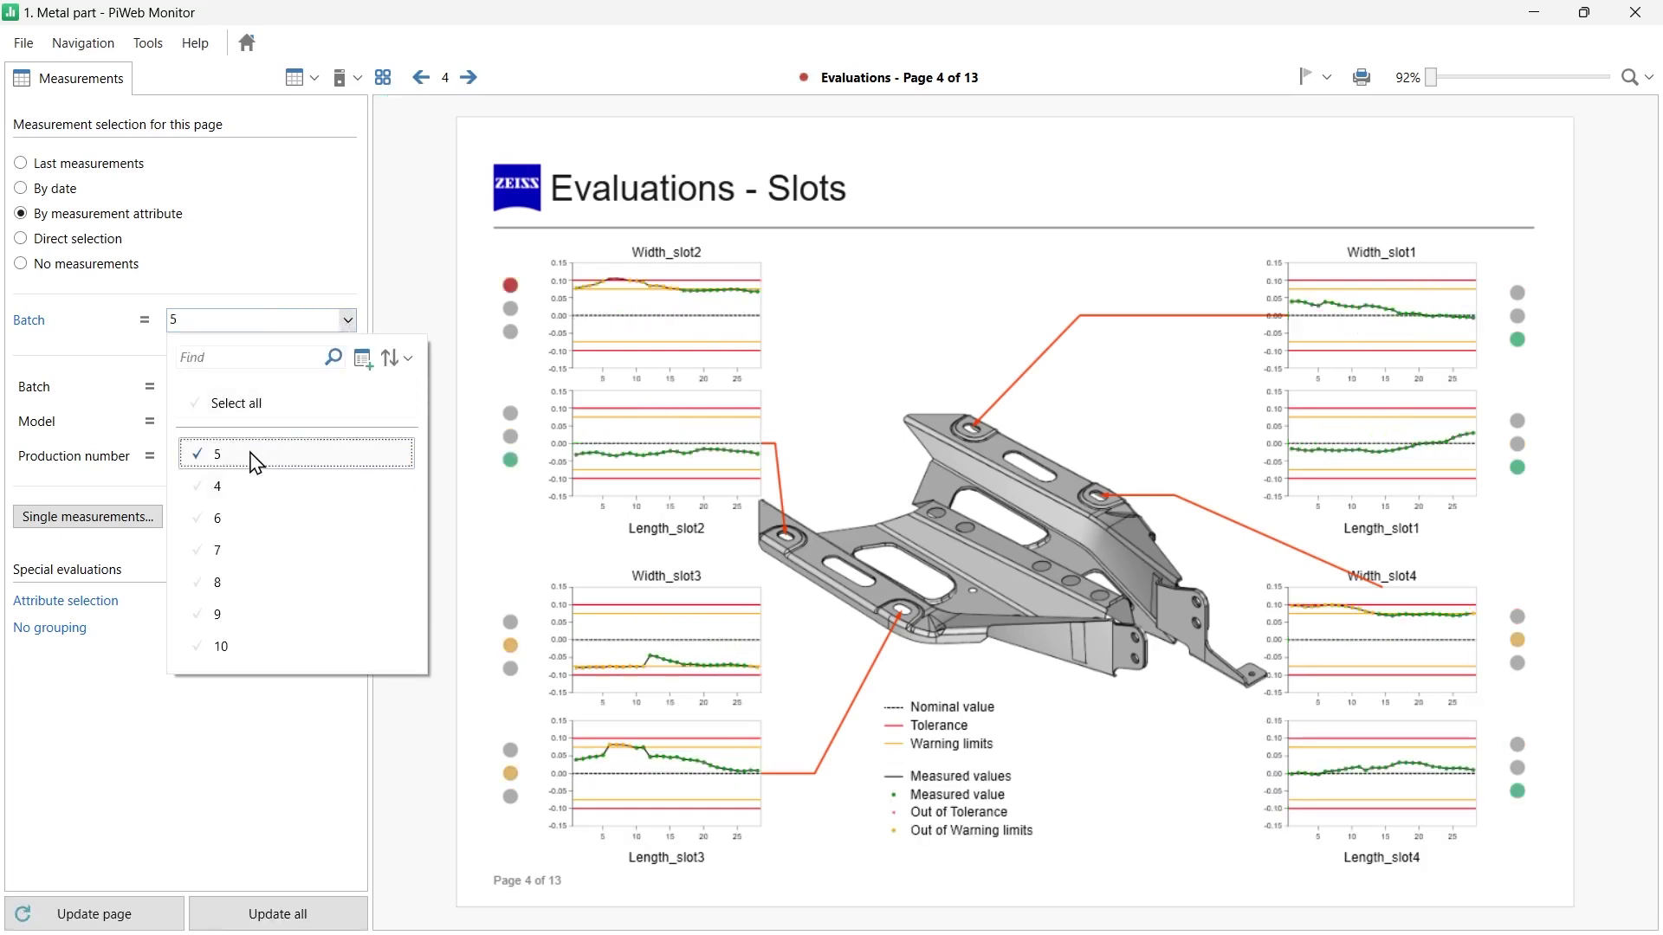
pyautogui.click(298, 290)
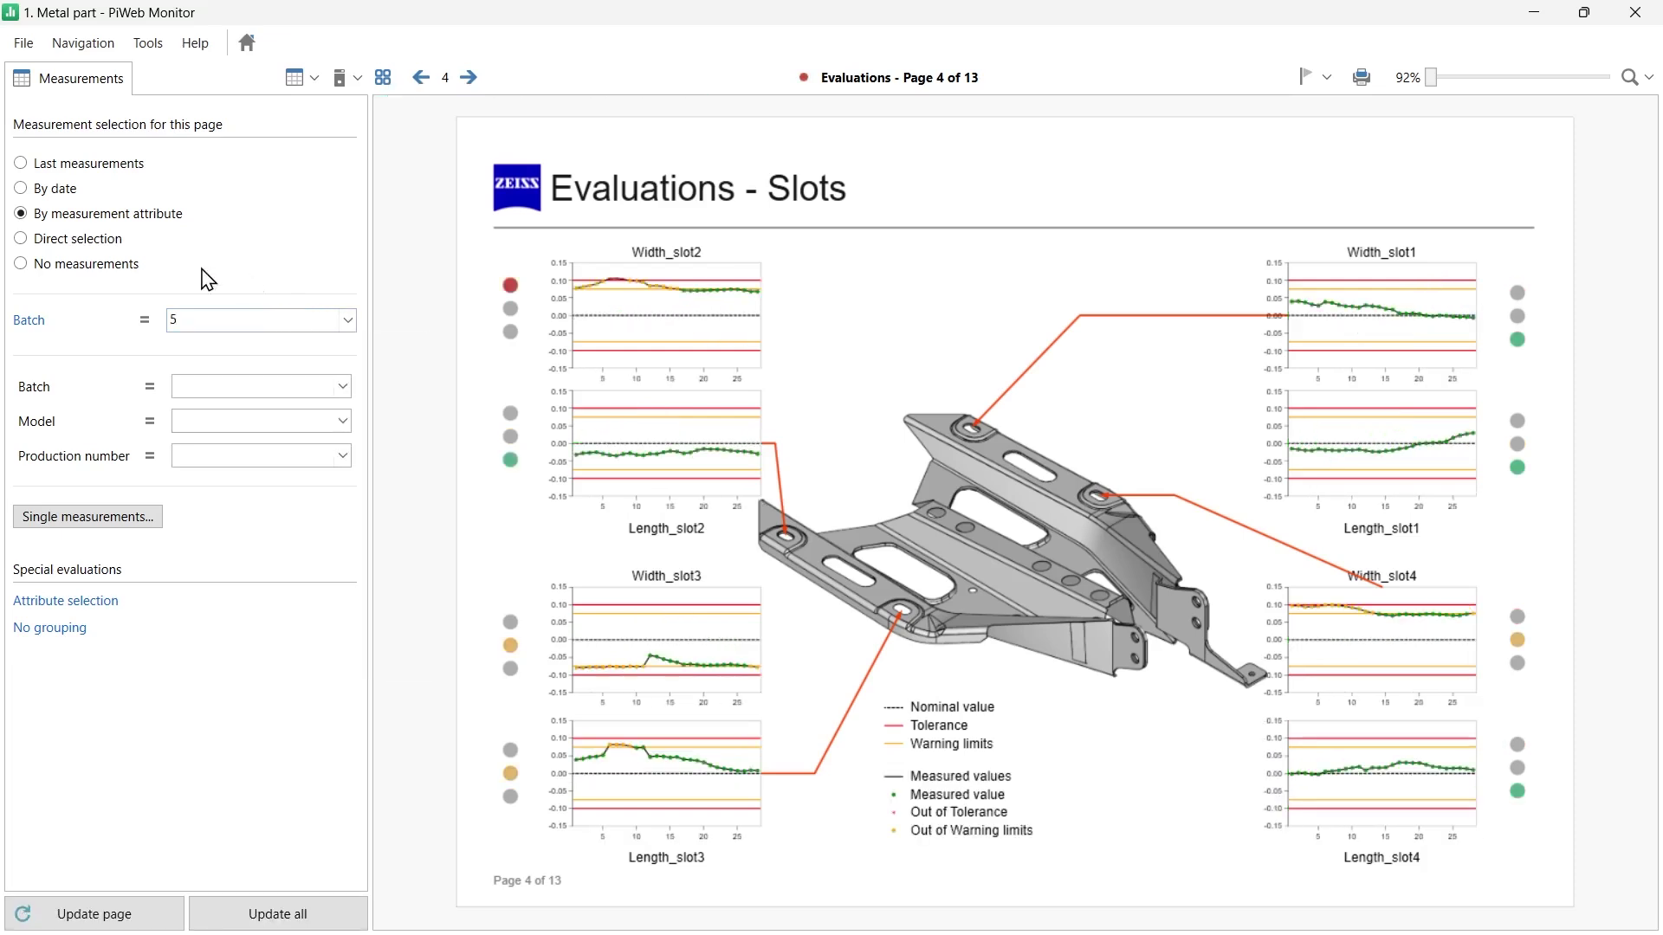
# - Use Direct selection to pick 11 measurements, newest back to 4/29/2022, and confirm
pyautogui.click(26, 243)
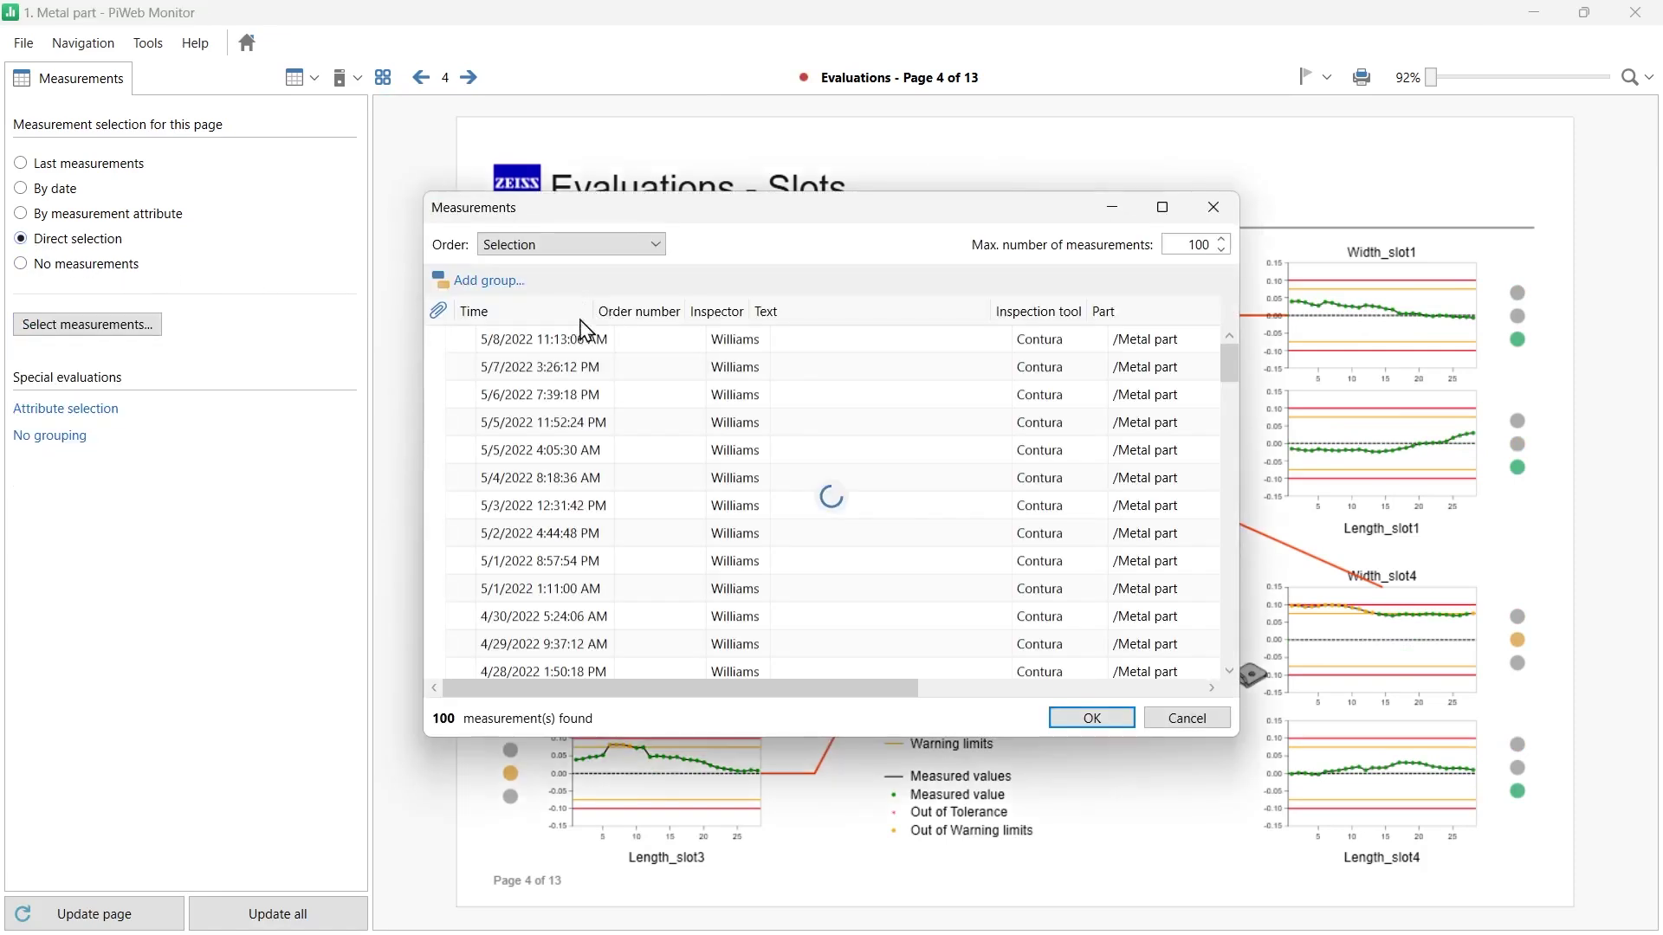
pyautogui.moveTo(548, 350); pyautogui.dragTo(558, 585)
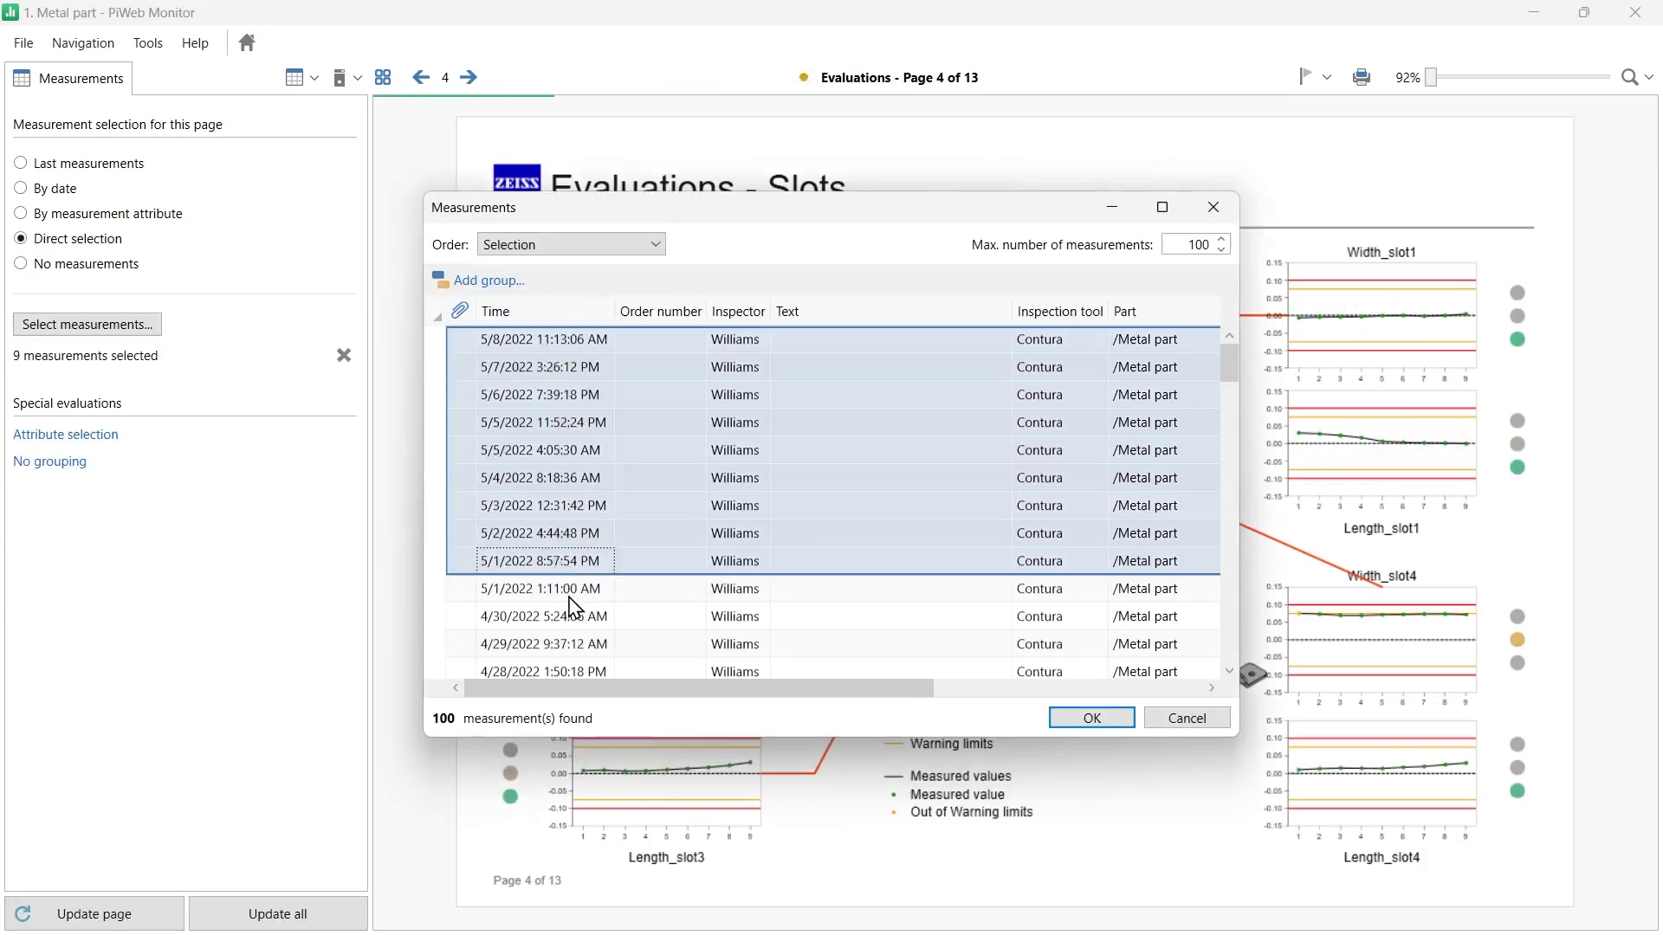
pyautogui.click(563, 351)
pyautogui.keyDown('shift'); pyautogui.click(561, 535); pyautogui.keyUp('shift')
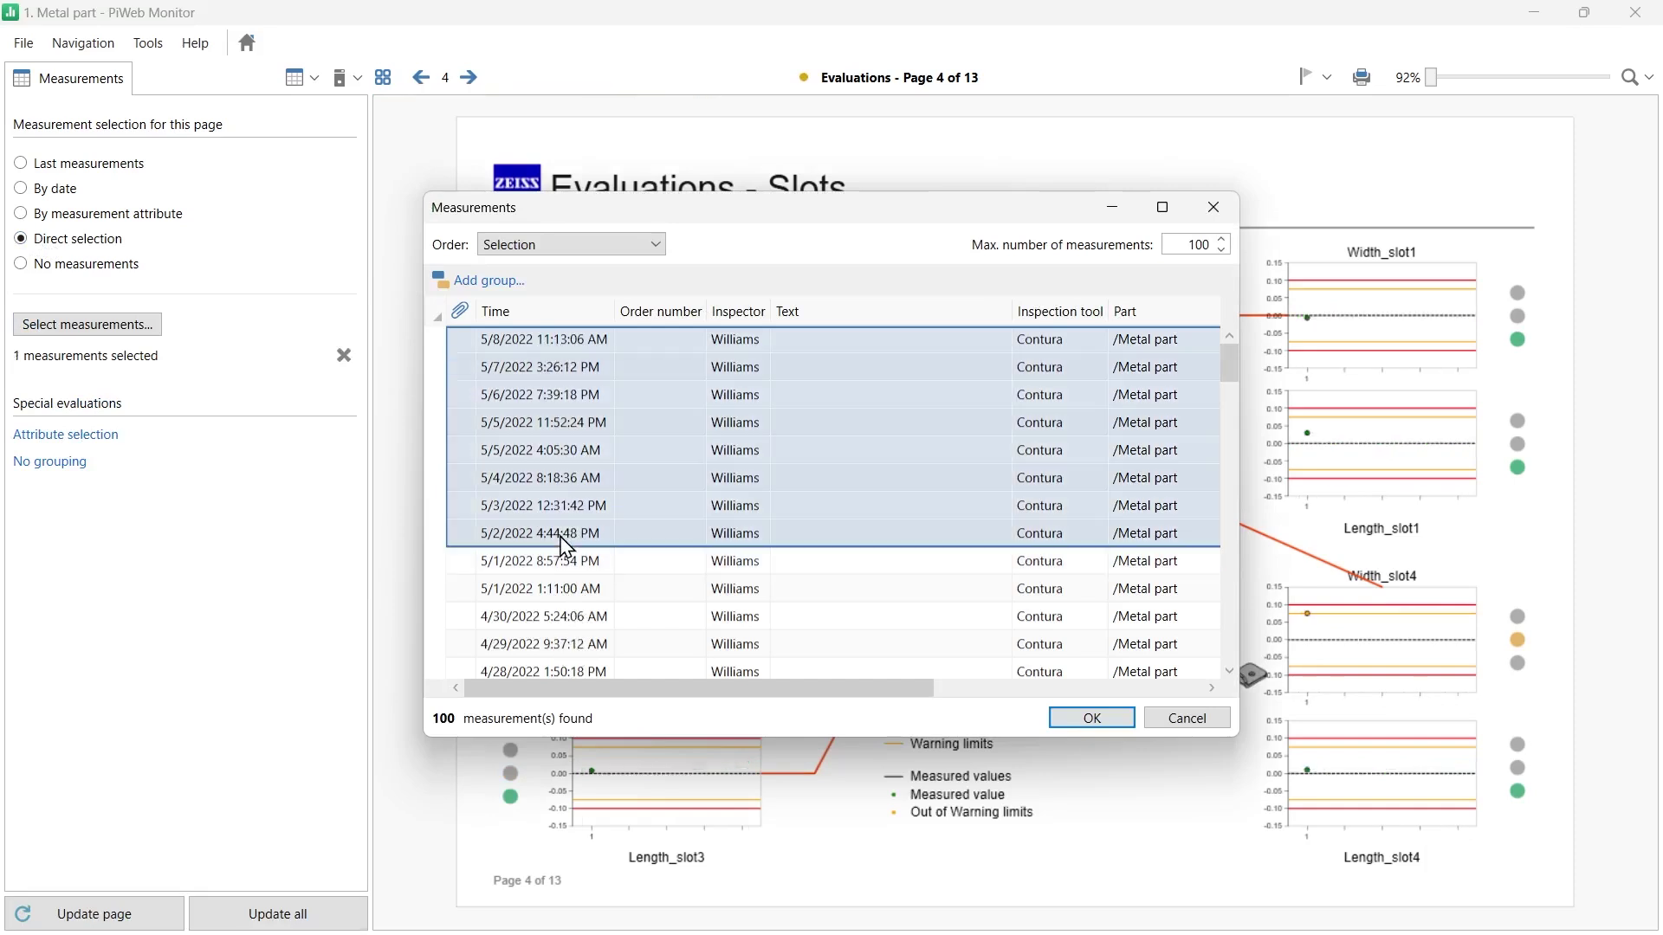
pyautogui.keyDown('ctrl'); pyautogui.click(561, 589); pyautogui.keyUp('ctrl')
pyautogui.keyDown('ctrl'); pyautogui.click(546, 625); pyautogui.keyUp('ctrl')
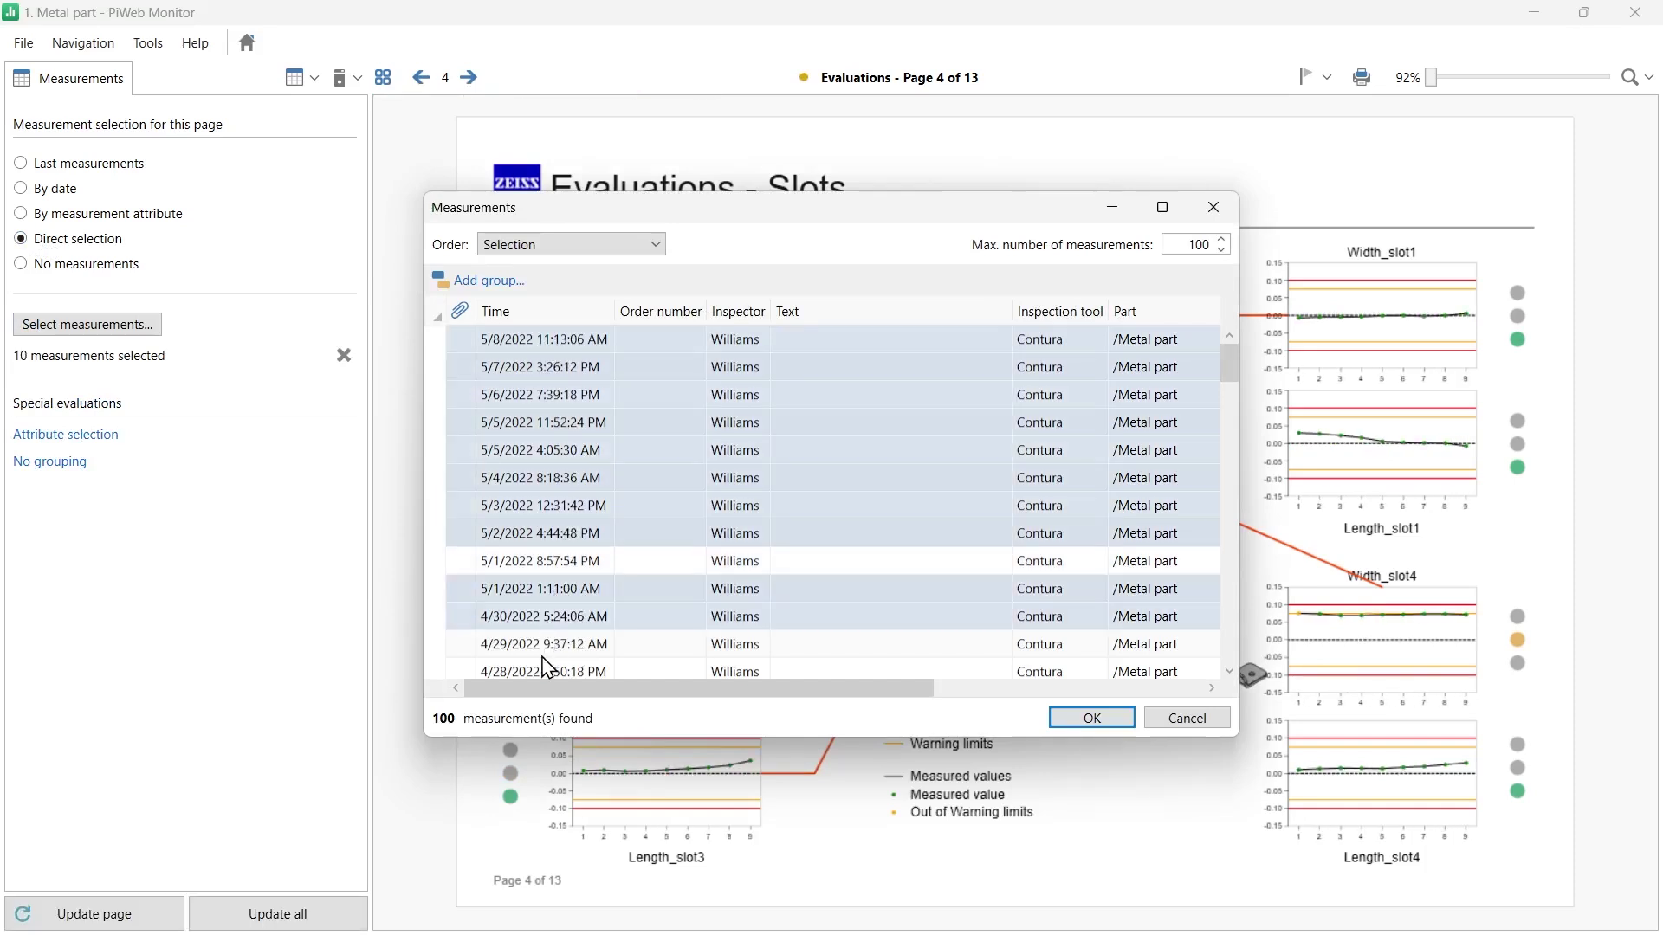
pyautogui.keyDown('ctrl'); pyautogui.click(546, 649); pyautogui.keyUp('ctrl')
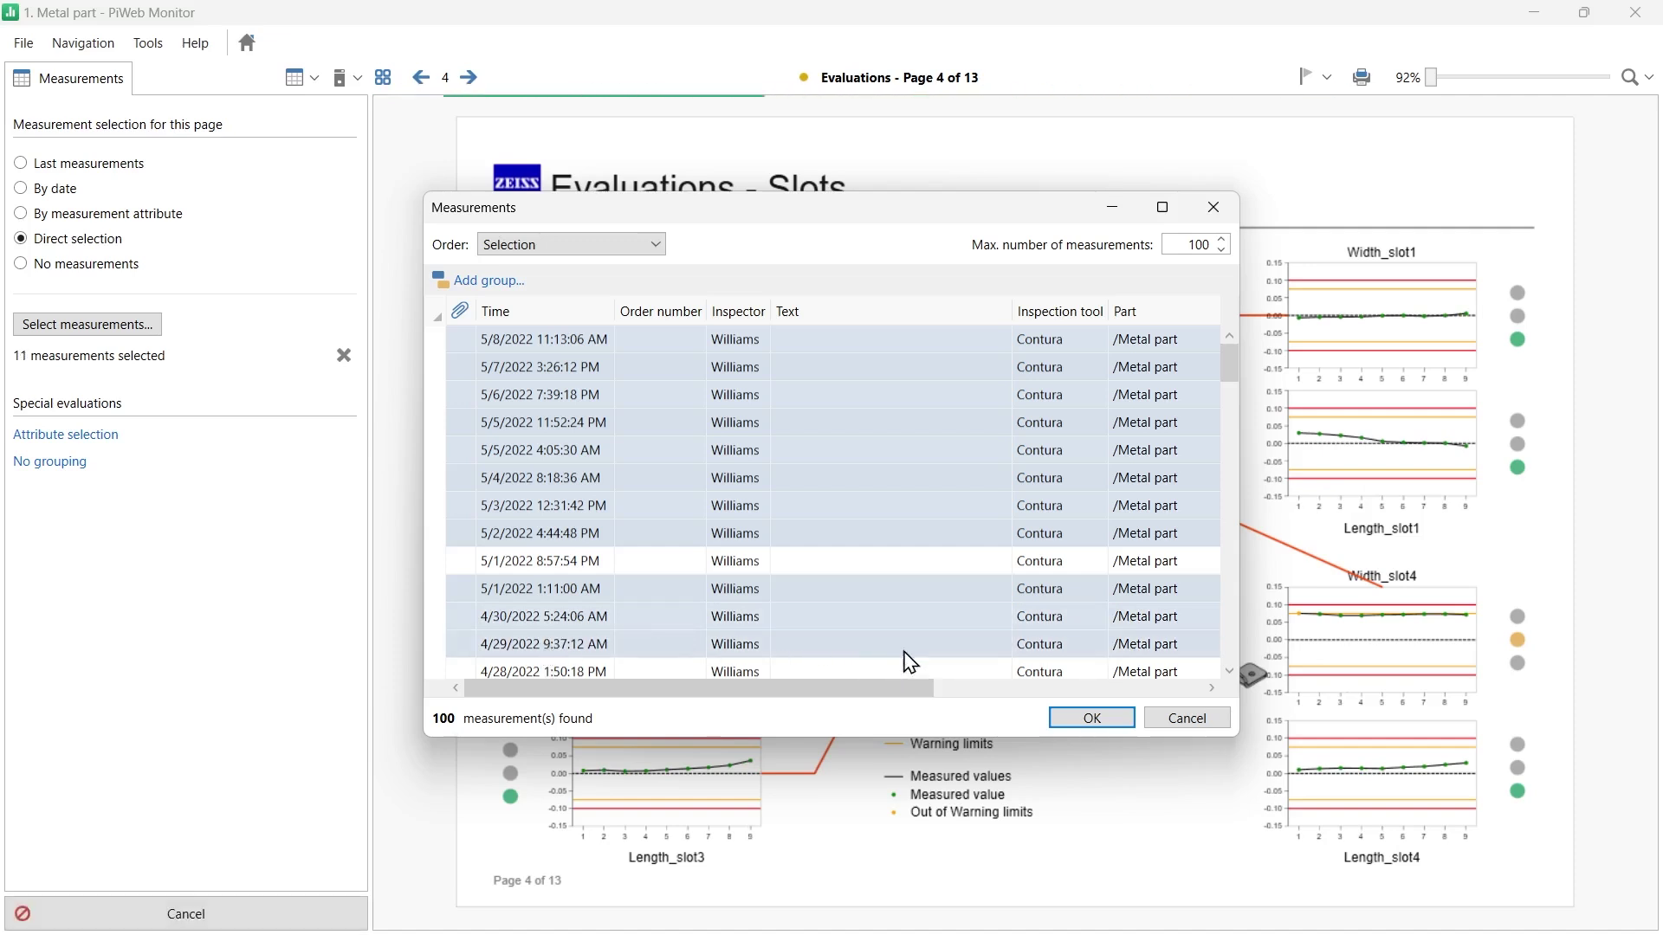
pyautogui.click(1097, 719)
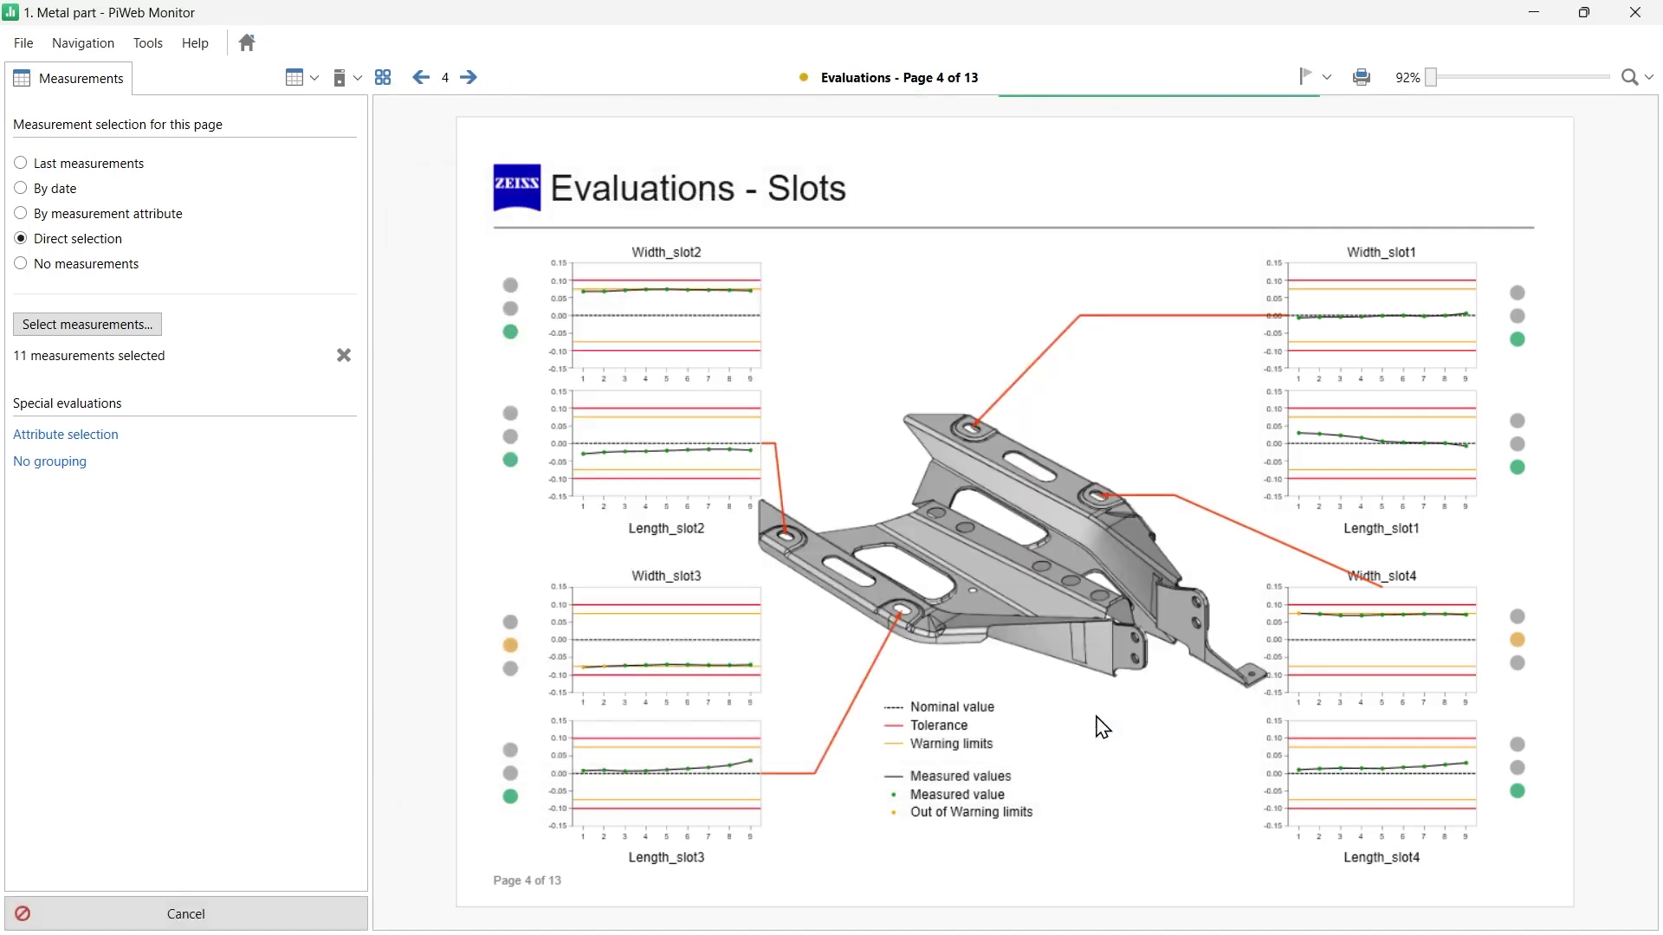
# - Return to the last 200 measurements and filter the Batch list to batch 4
pyautogui.click(20, 164)
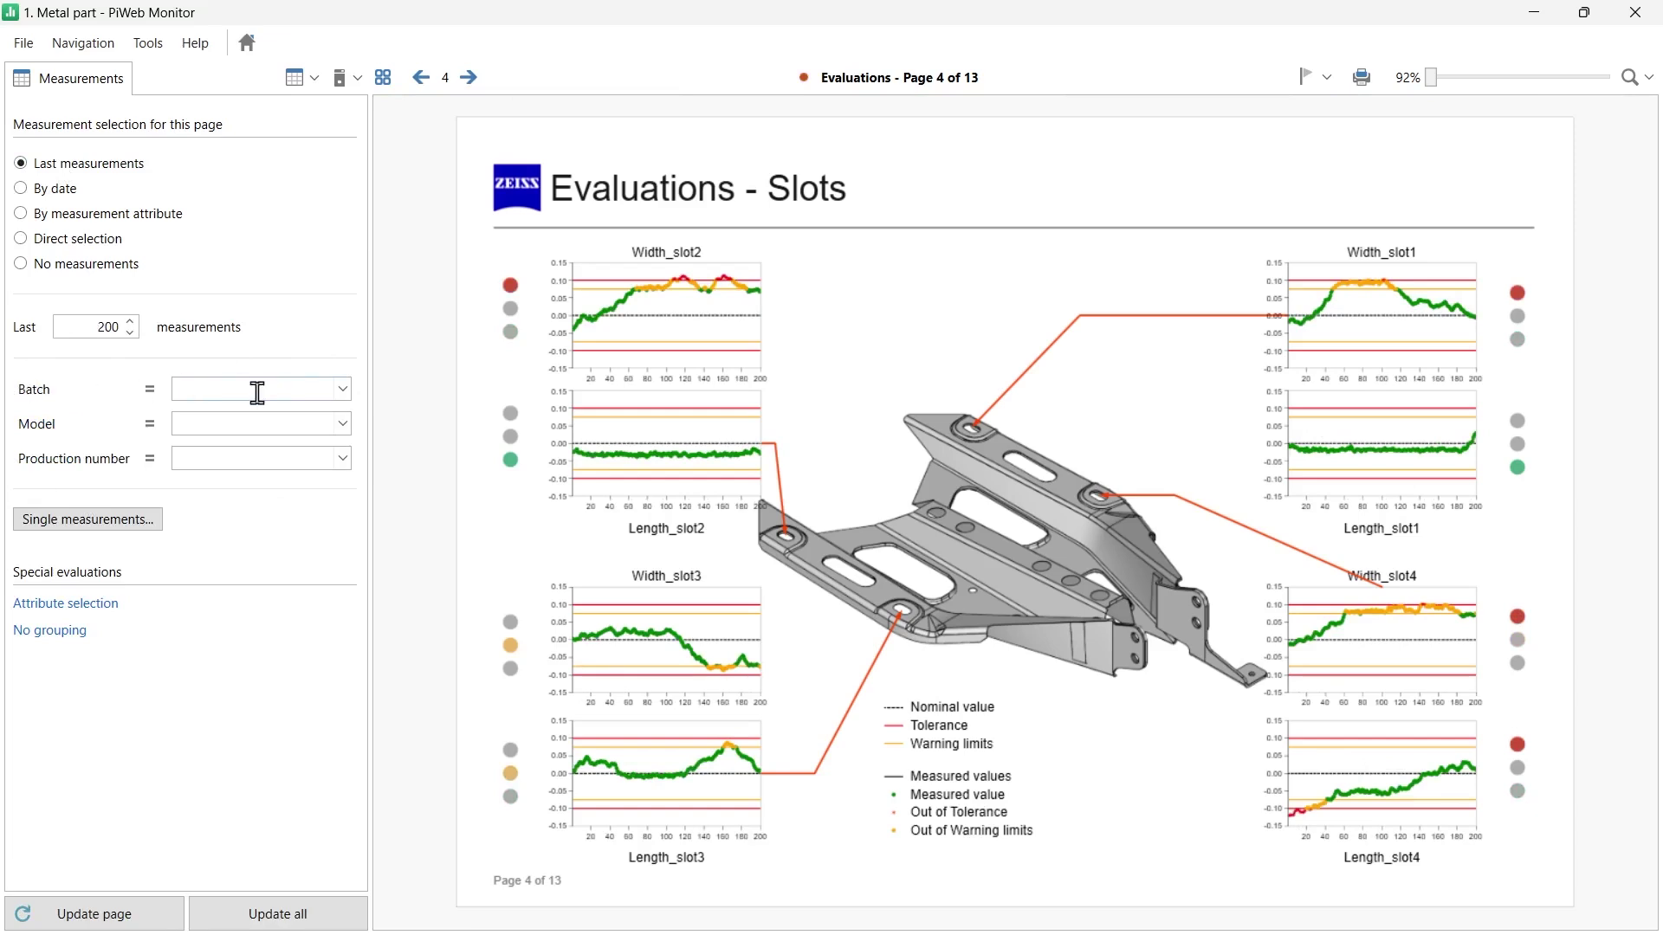
pyautogui.click(344, 390)
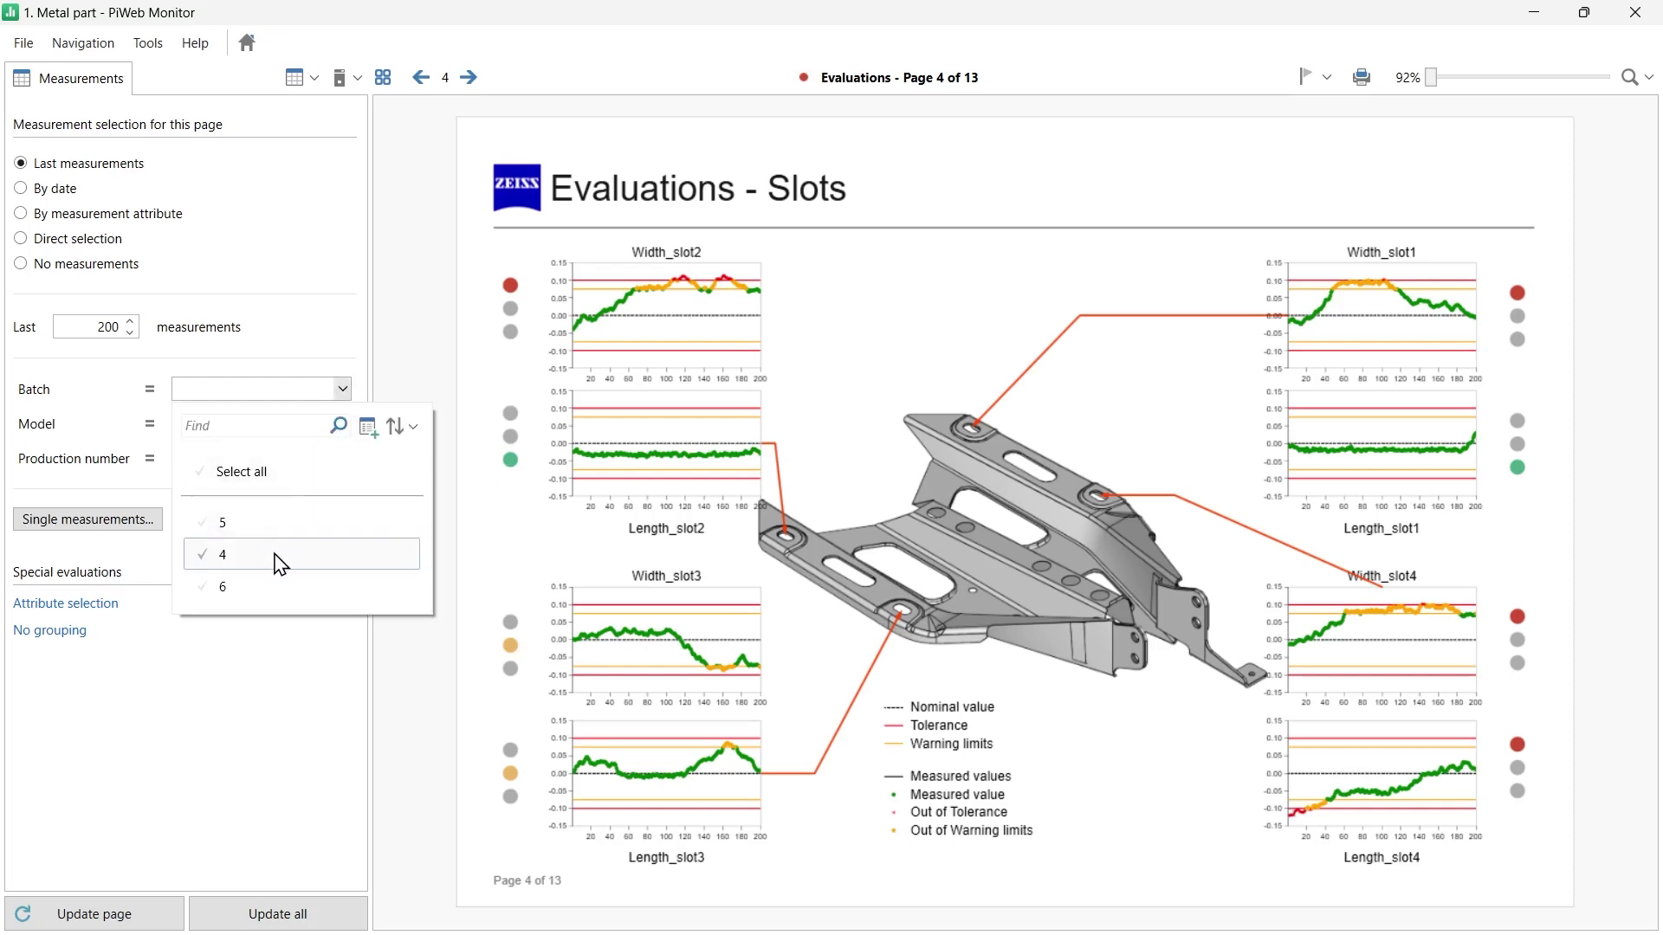
pyautogui.click(281, 564)
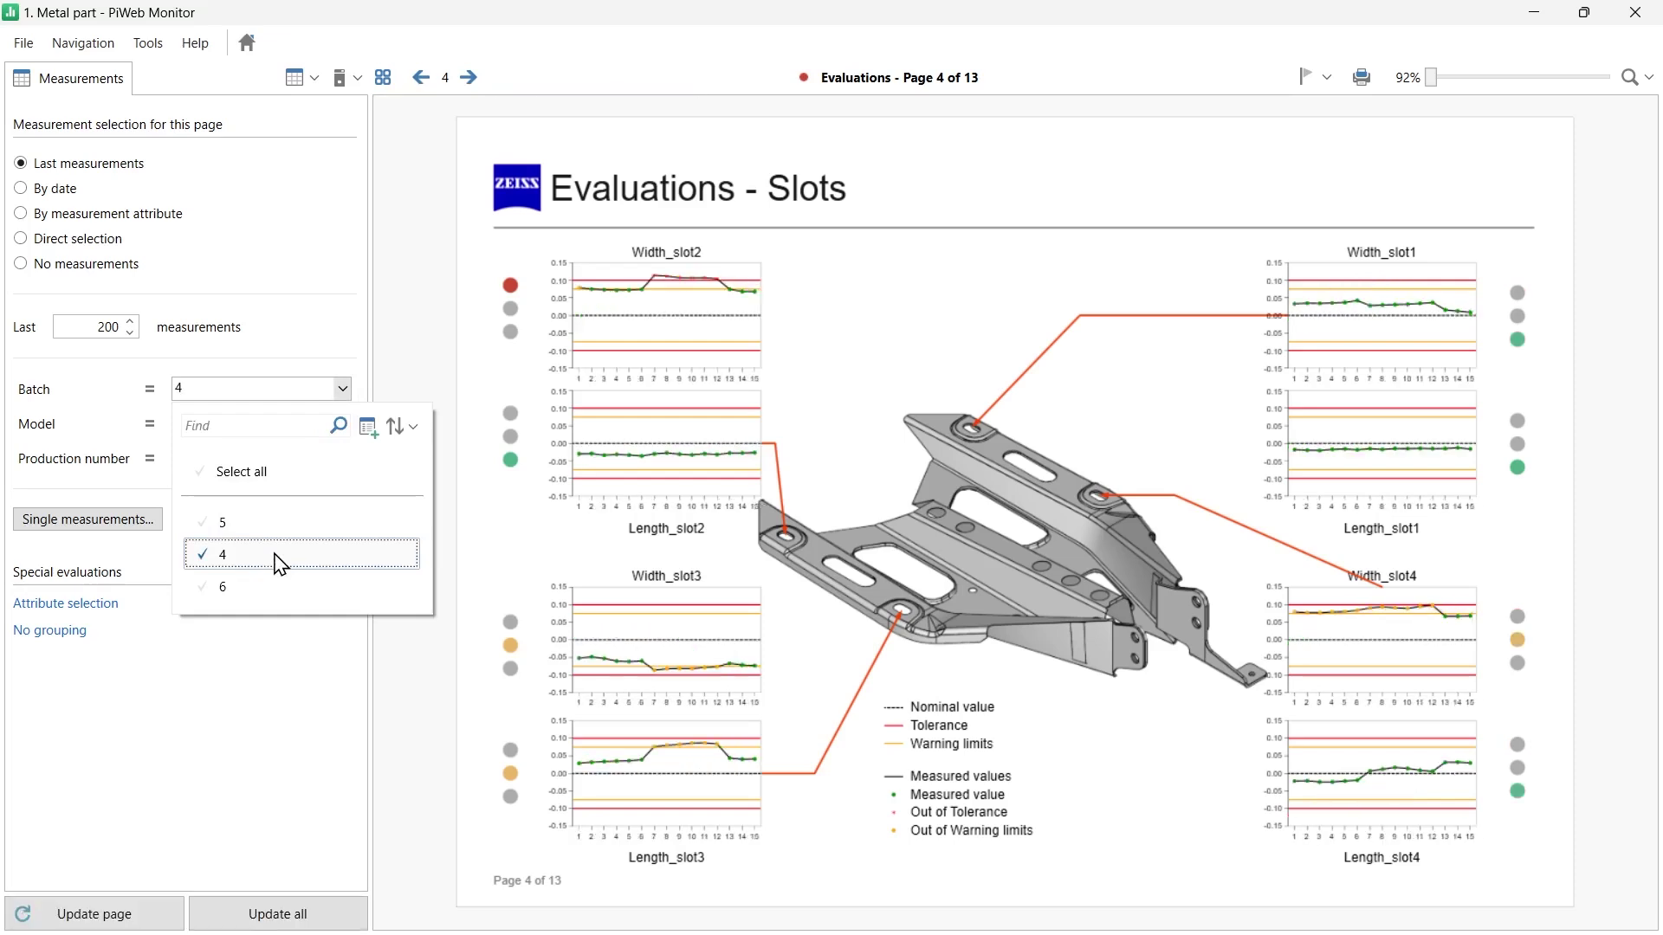
pyautogui.click(293, 680)
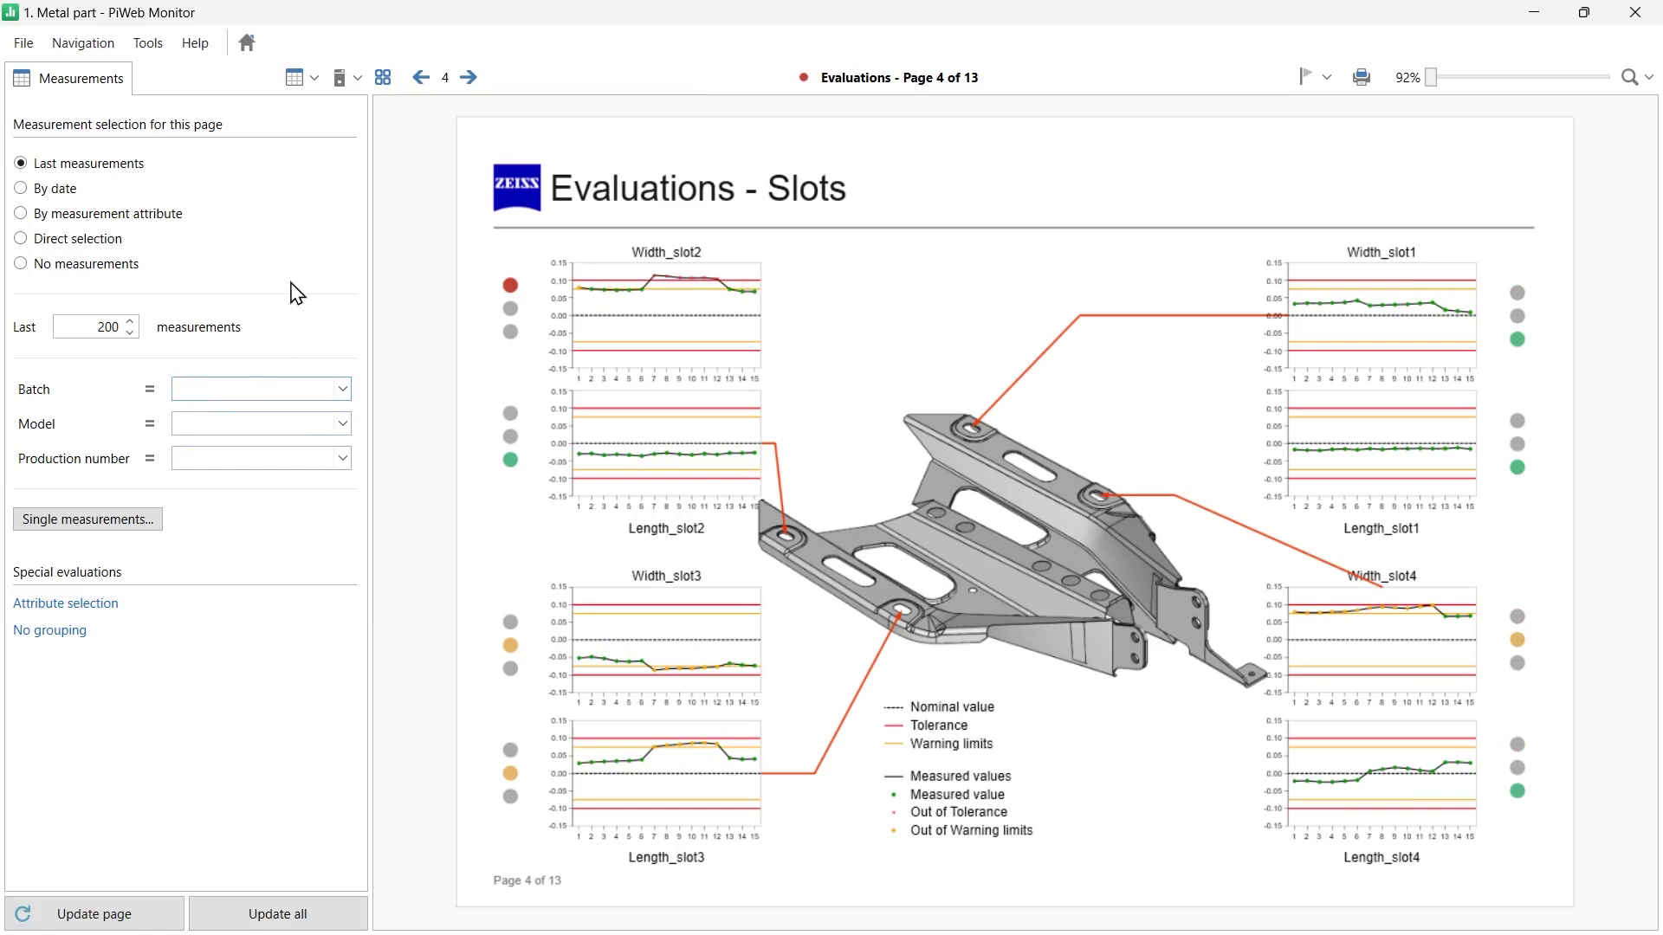
# - Add Inspection tool to the immediately available filters and move it above Batch, Model and Production number
pyautogui.click(315, 78)
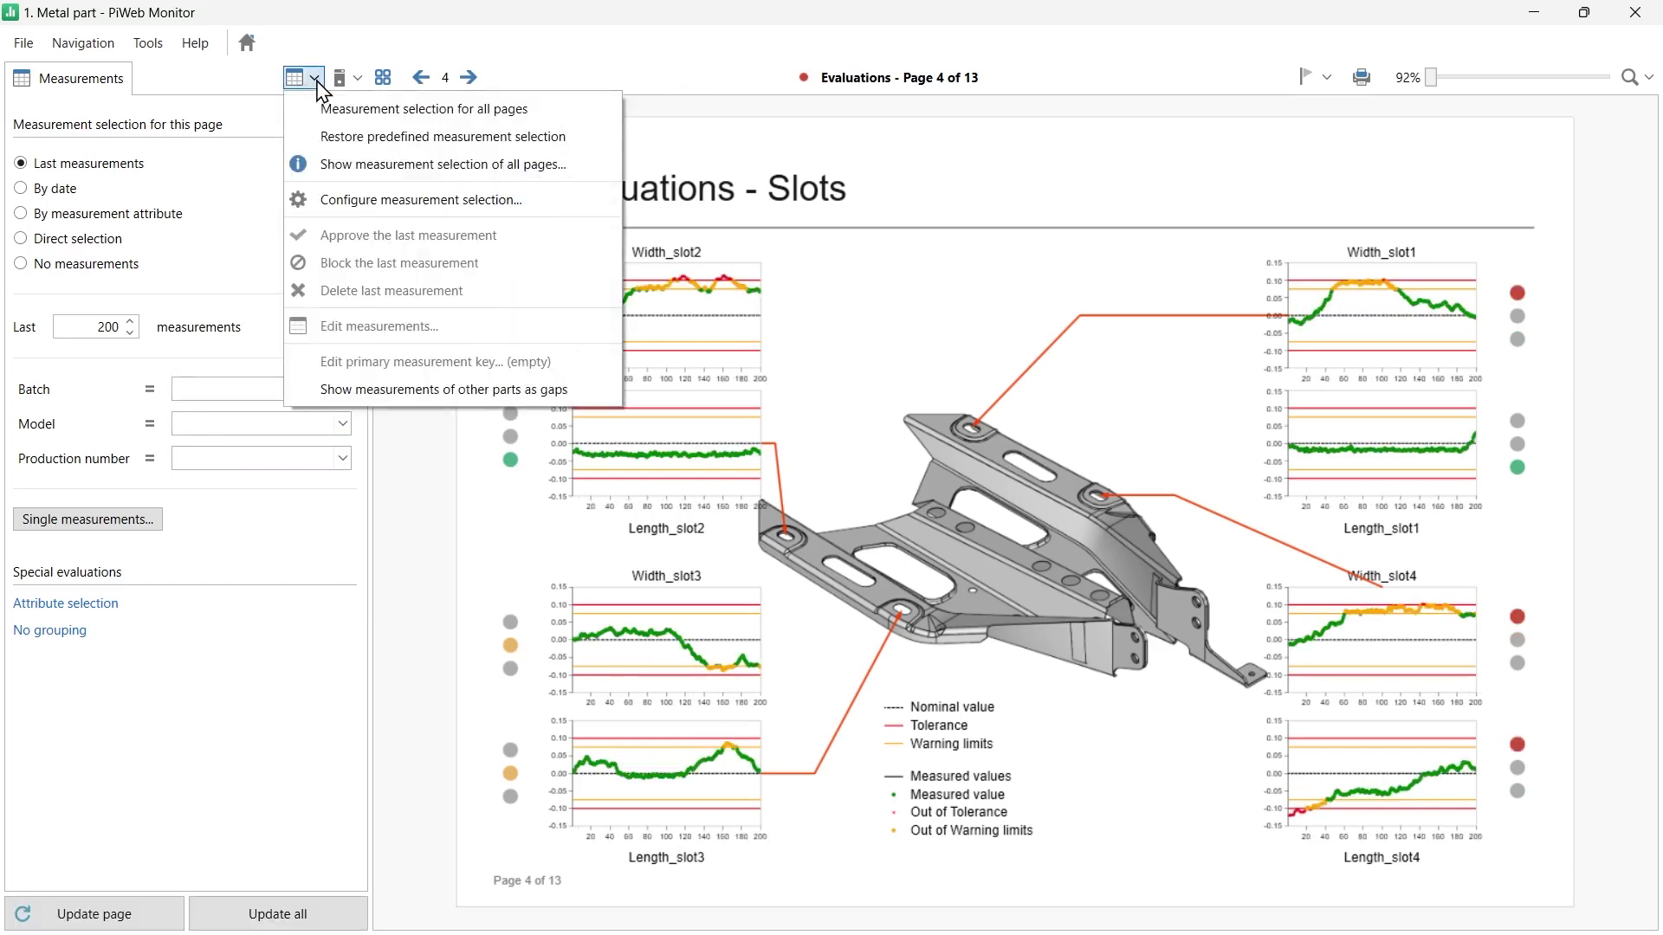
pyautogui.click(337, 208)
pyautogui.moveTo(407, 246); pyautogui.dragTo(480, 88)
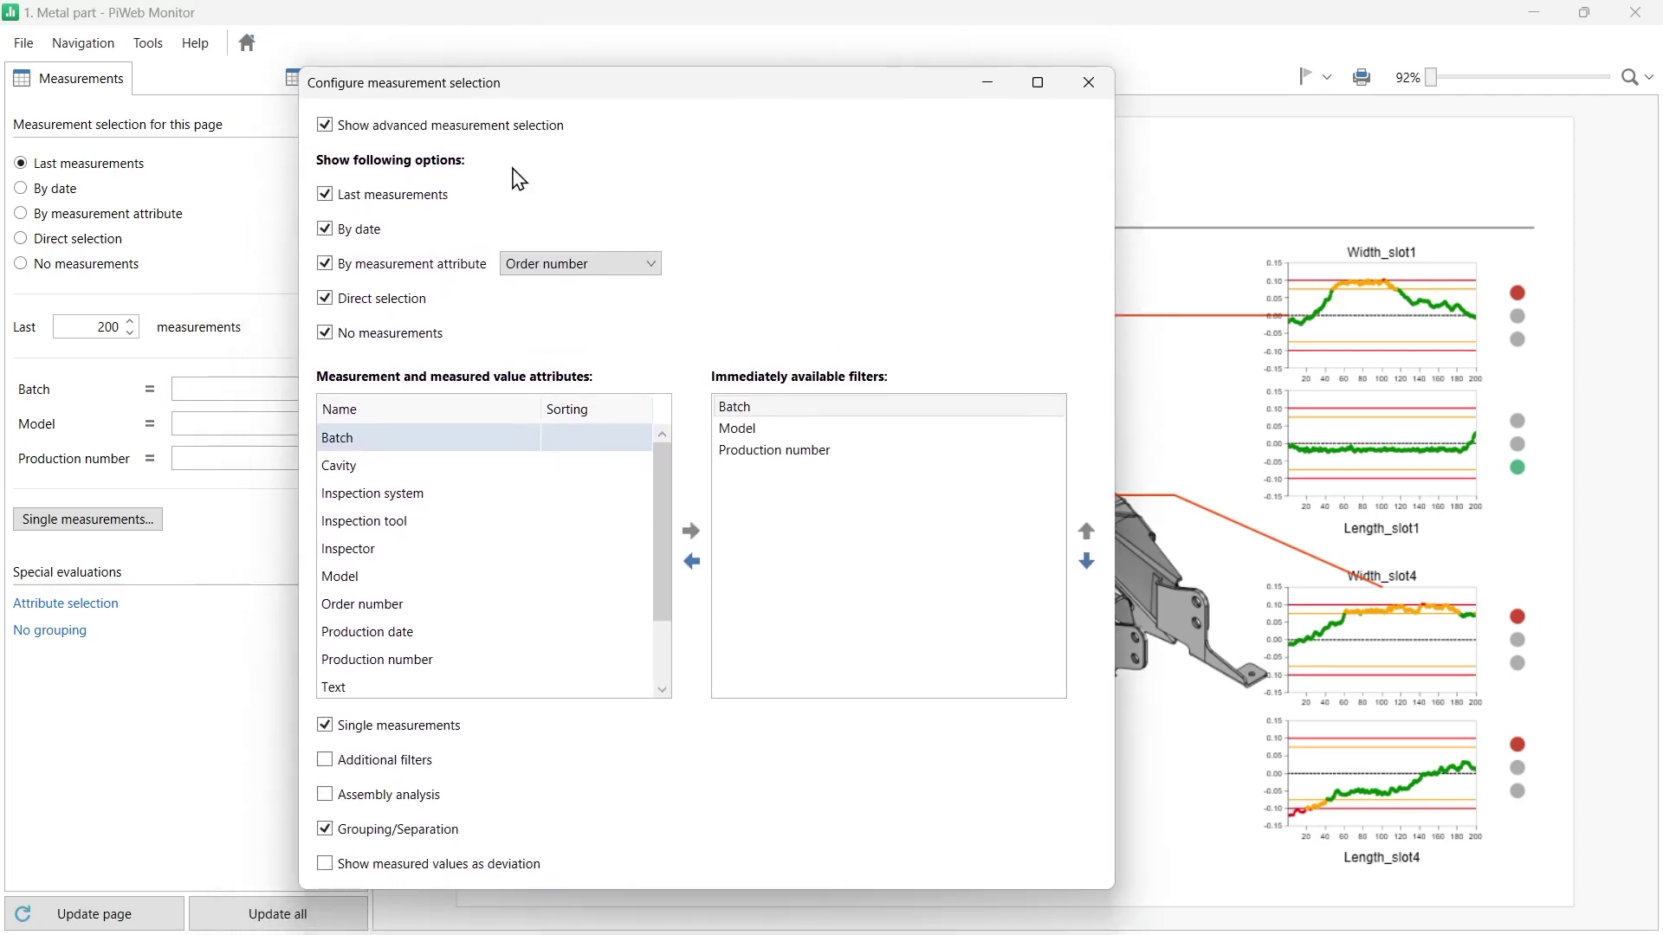
pyautogui.click(405, 524)
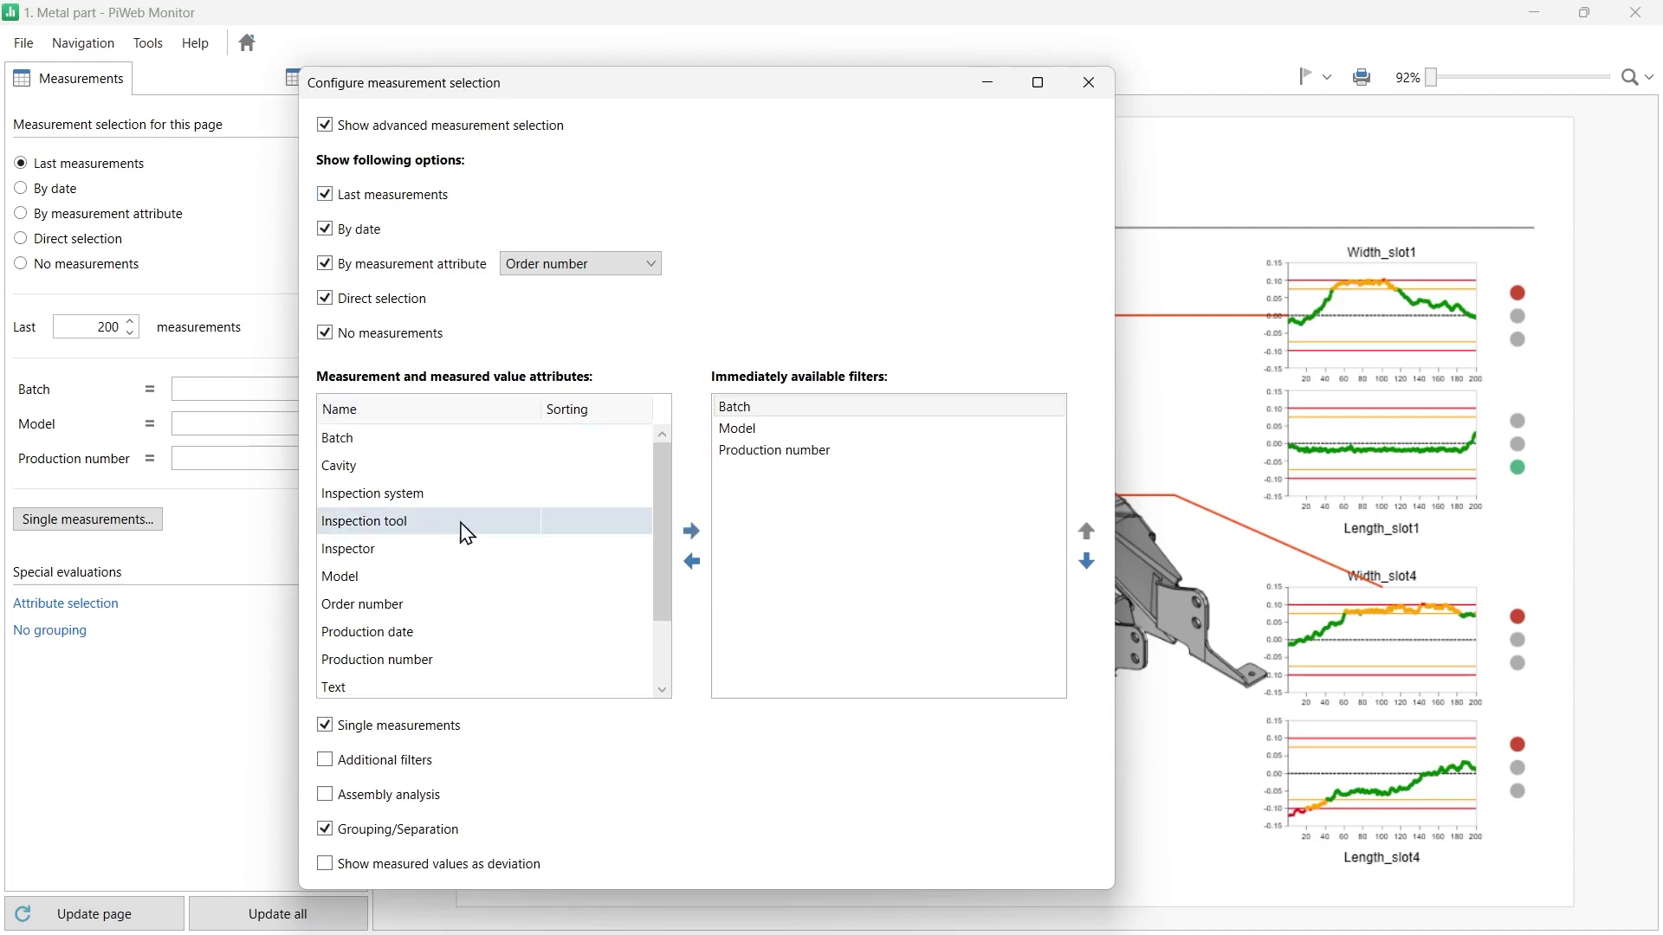
pyautogui.click(691, 530)
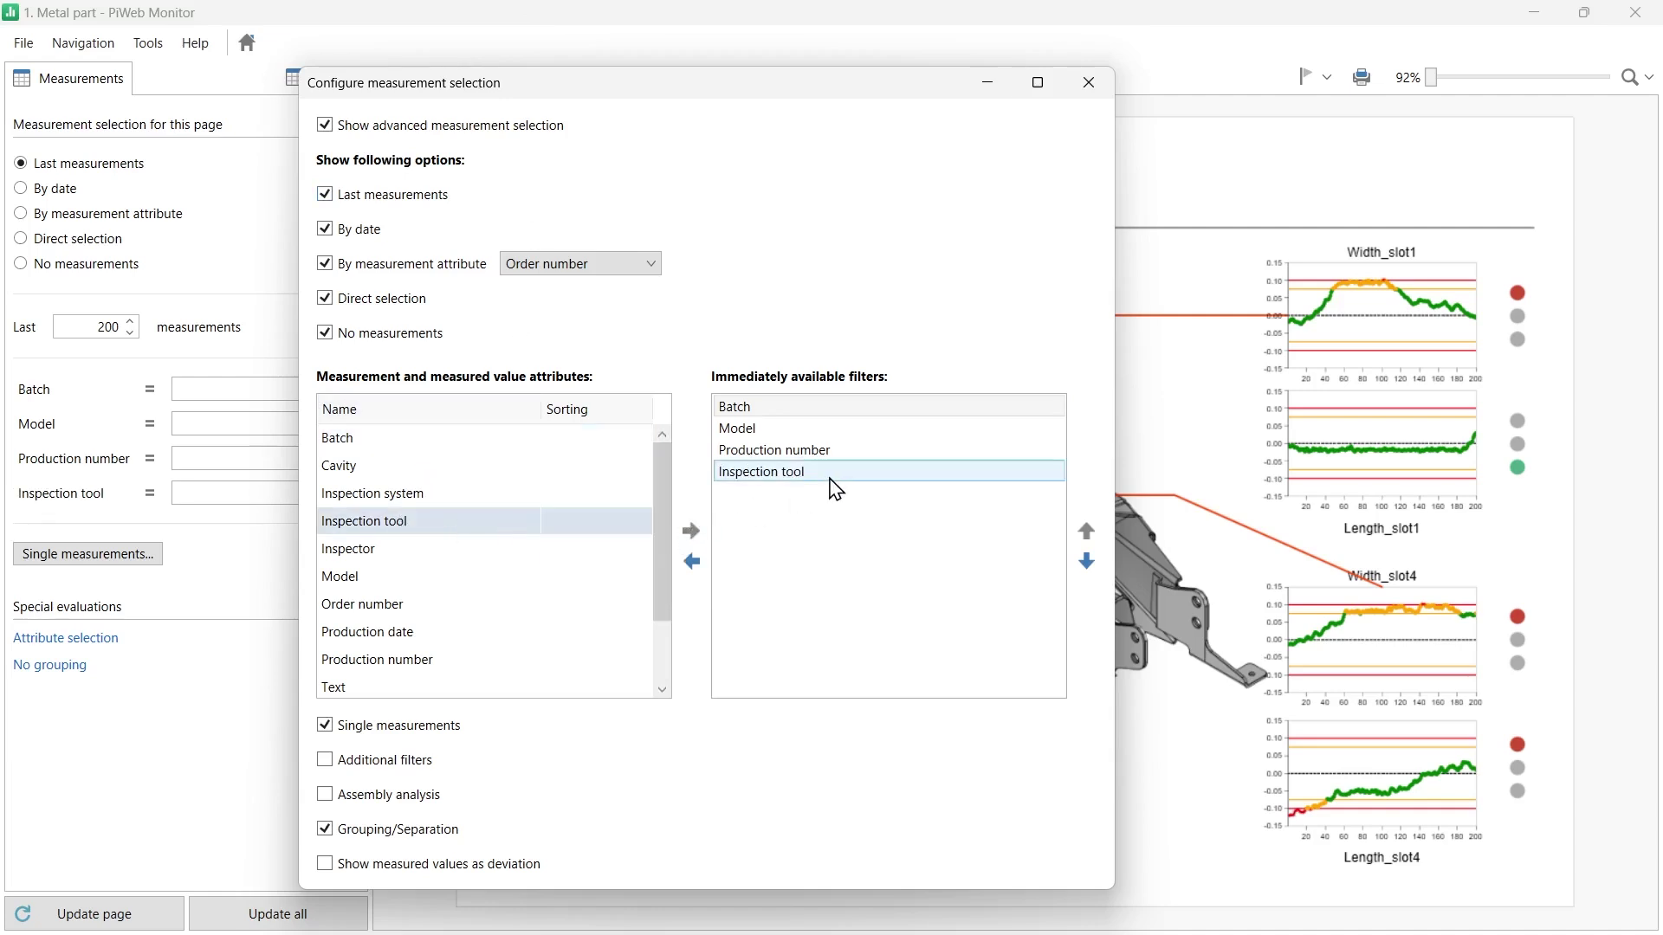
pyautogui.click(829, 479)
pyautogui.click(1087, 531)
pyautogui.click(1087, 531)
pyautogui.click(1086, 531)
pyautogui.click(767, 476)
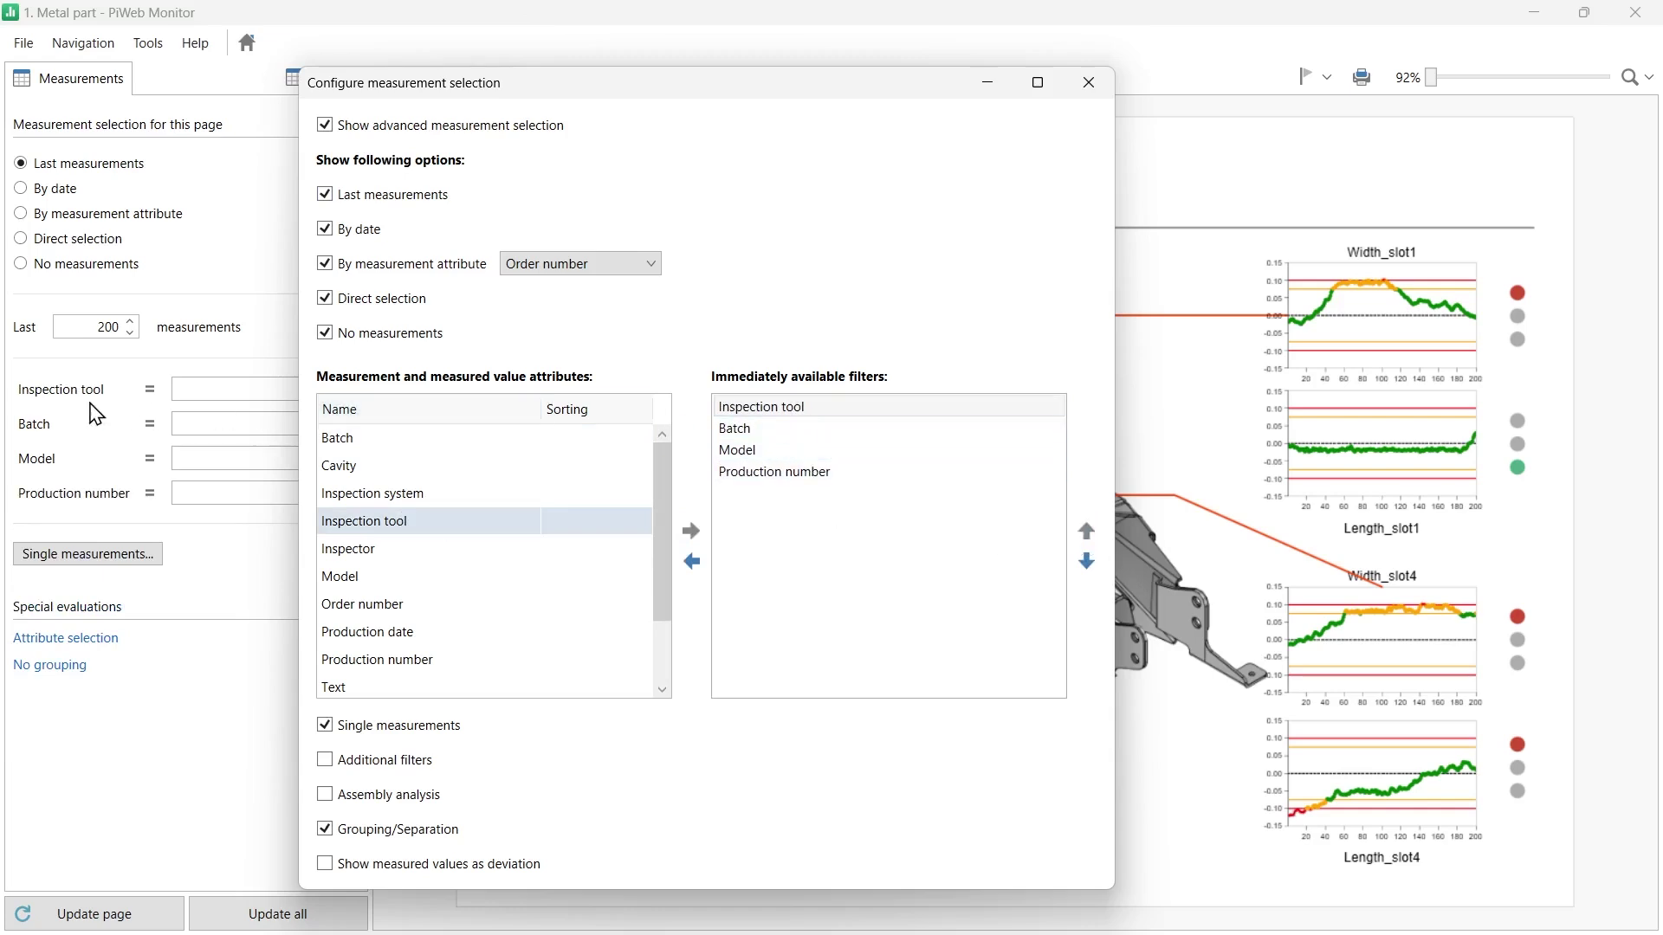
pyautogui.click(1093, 83)
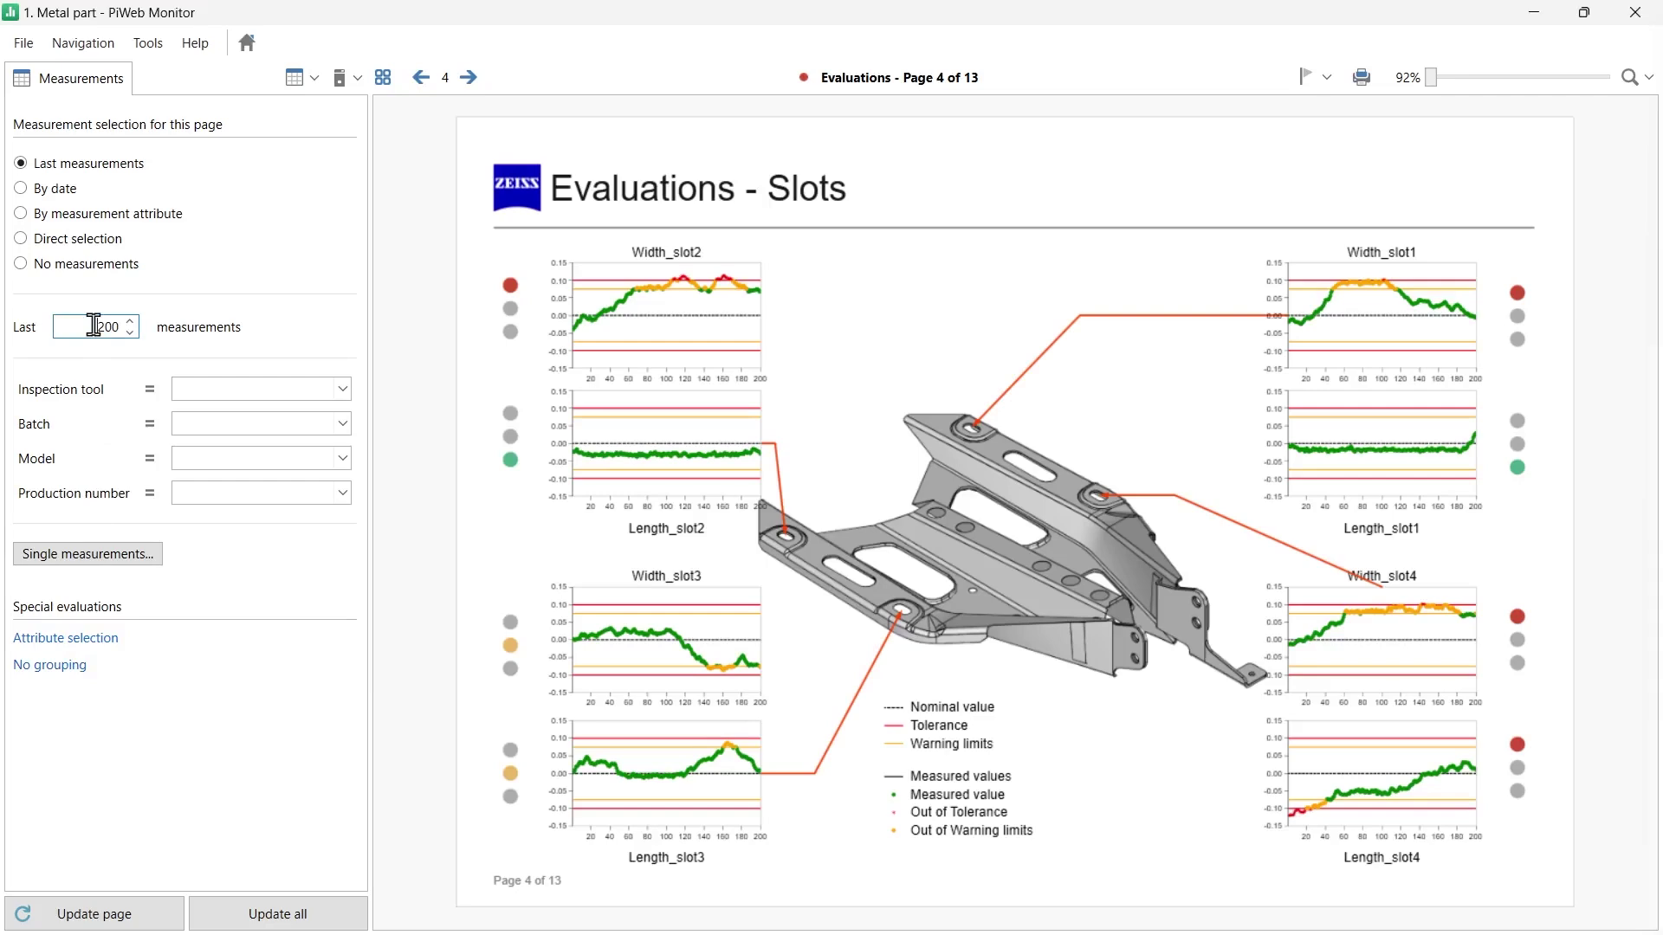
# - Show the last 1000 measurements with chart data separated by the Batch attribute
pyautogui.moveTo(96, 326); pyautogui.dragTo(129, 338)
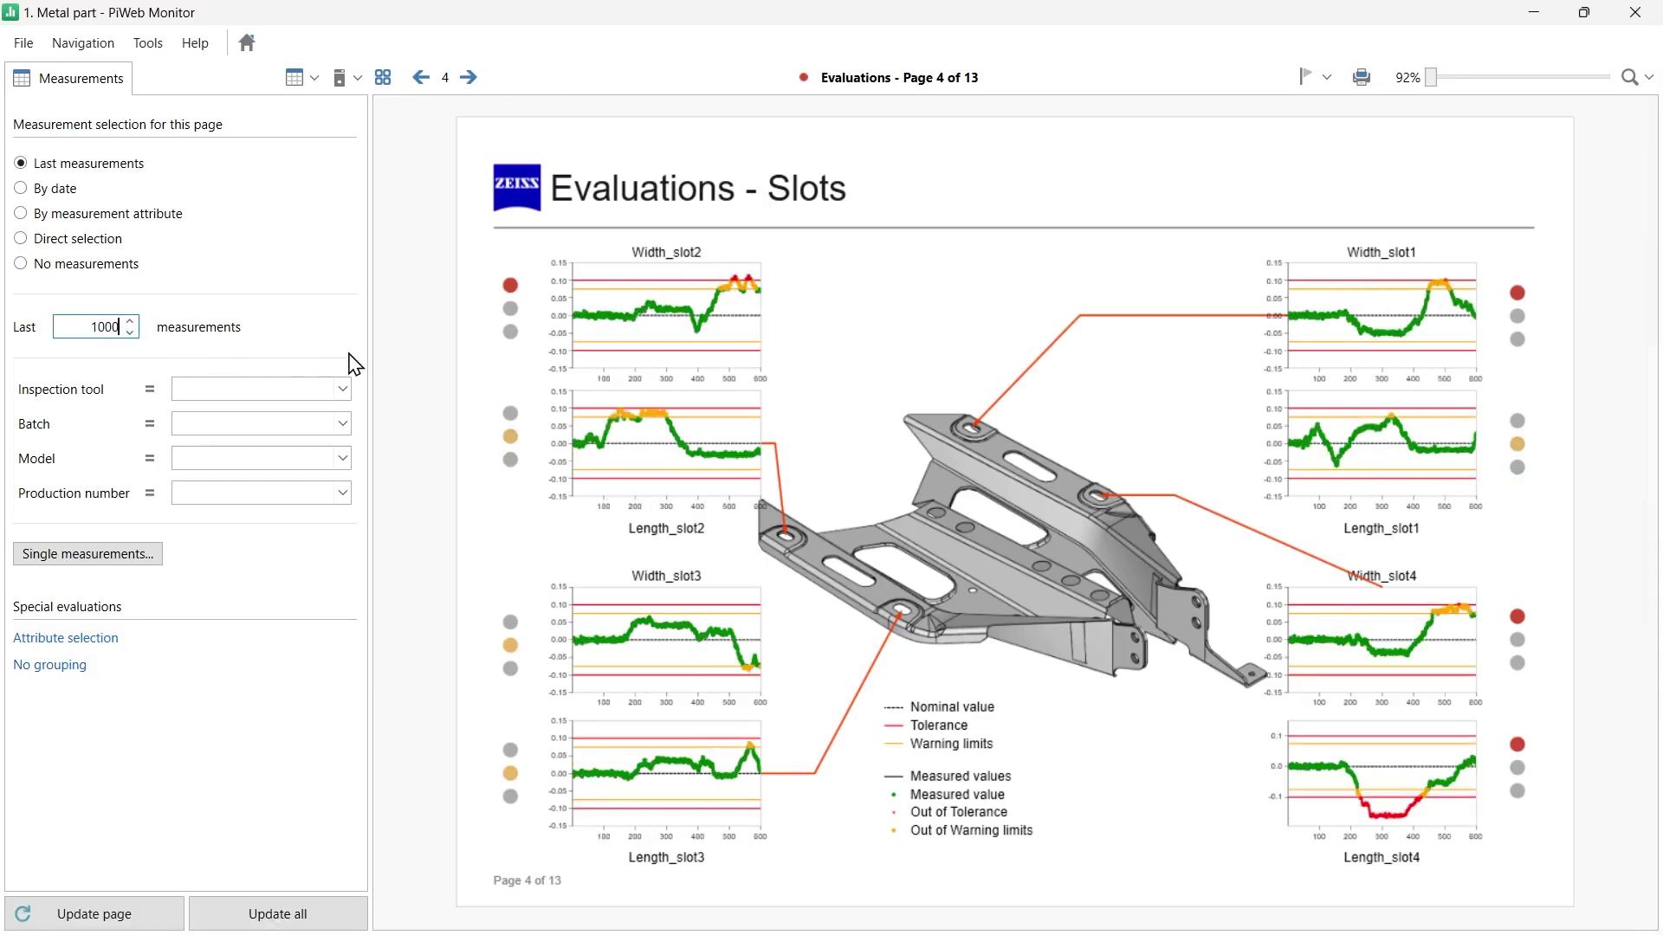
pyautogui.click(71, 669)
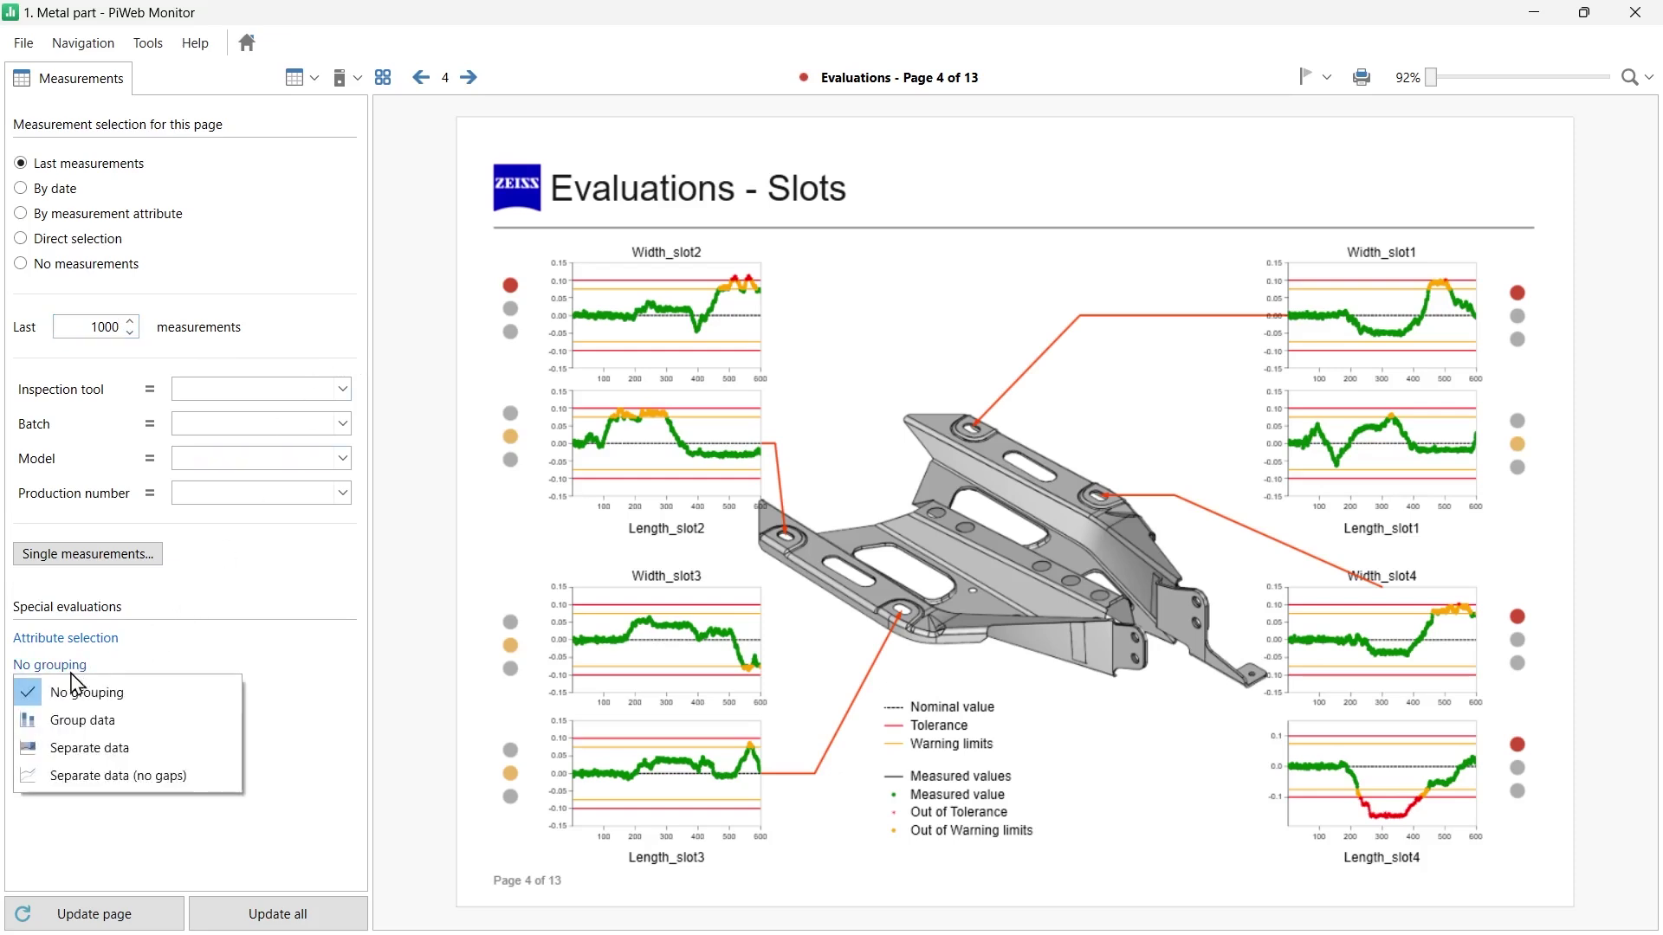
pyautogui.click(68, 750)
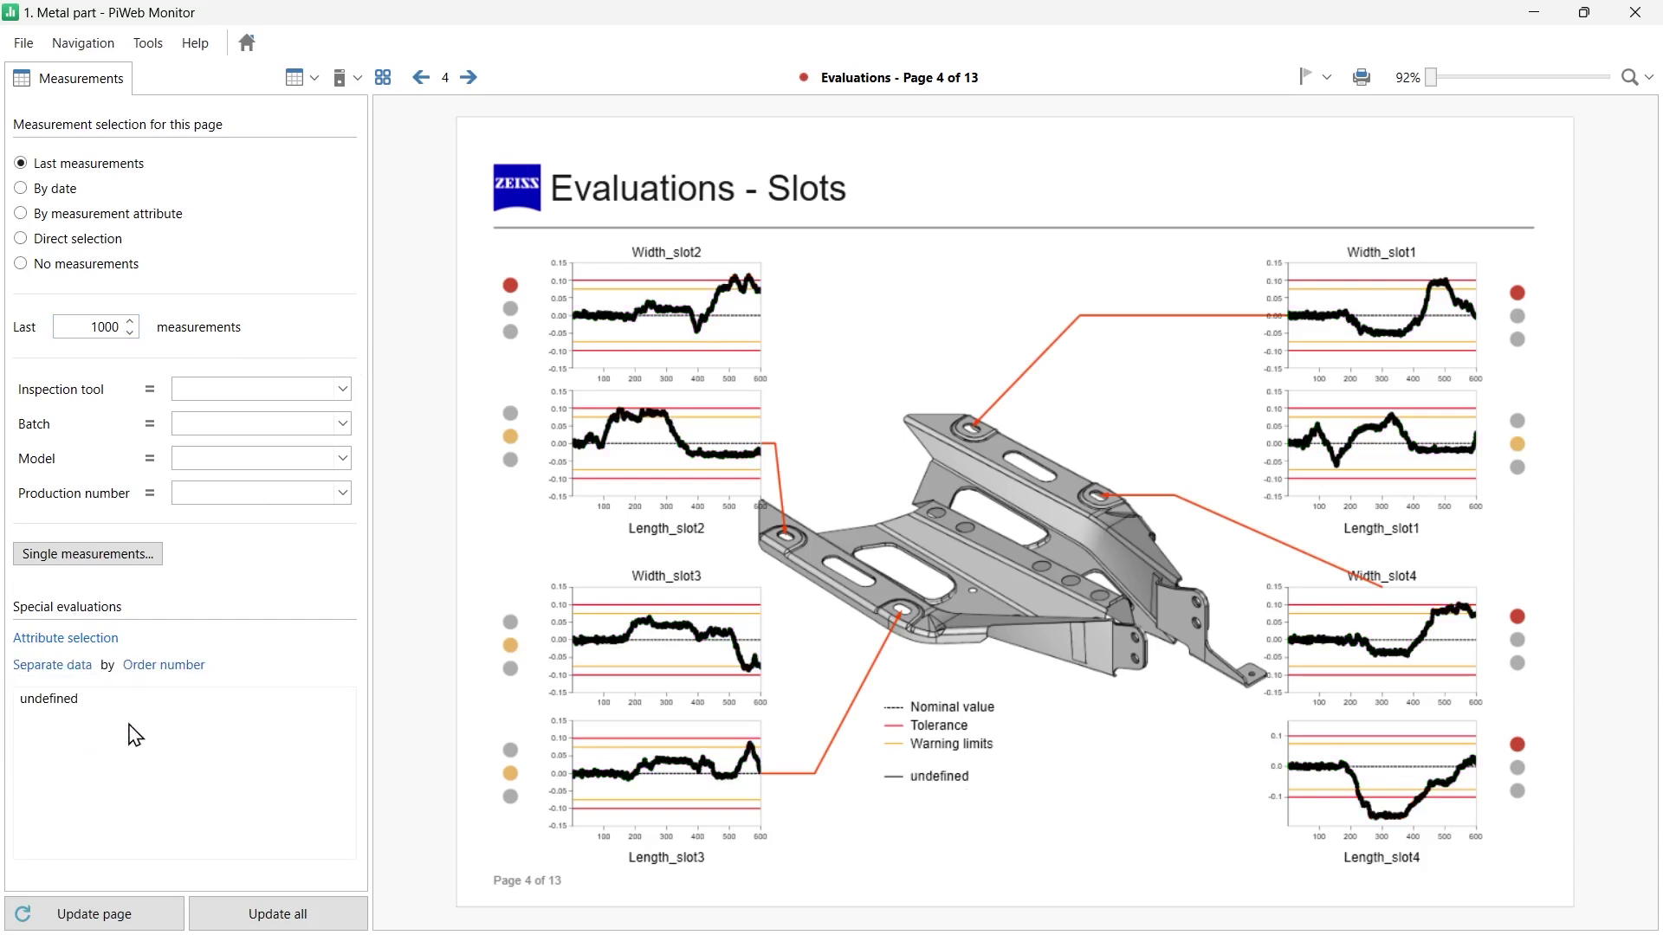
pyautogui.click(172, 680)
pyautogui.scroll(-1, 226, 330)
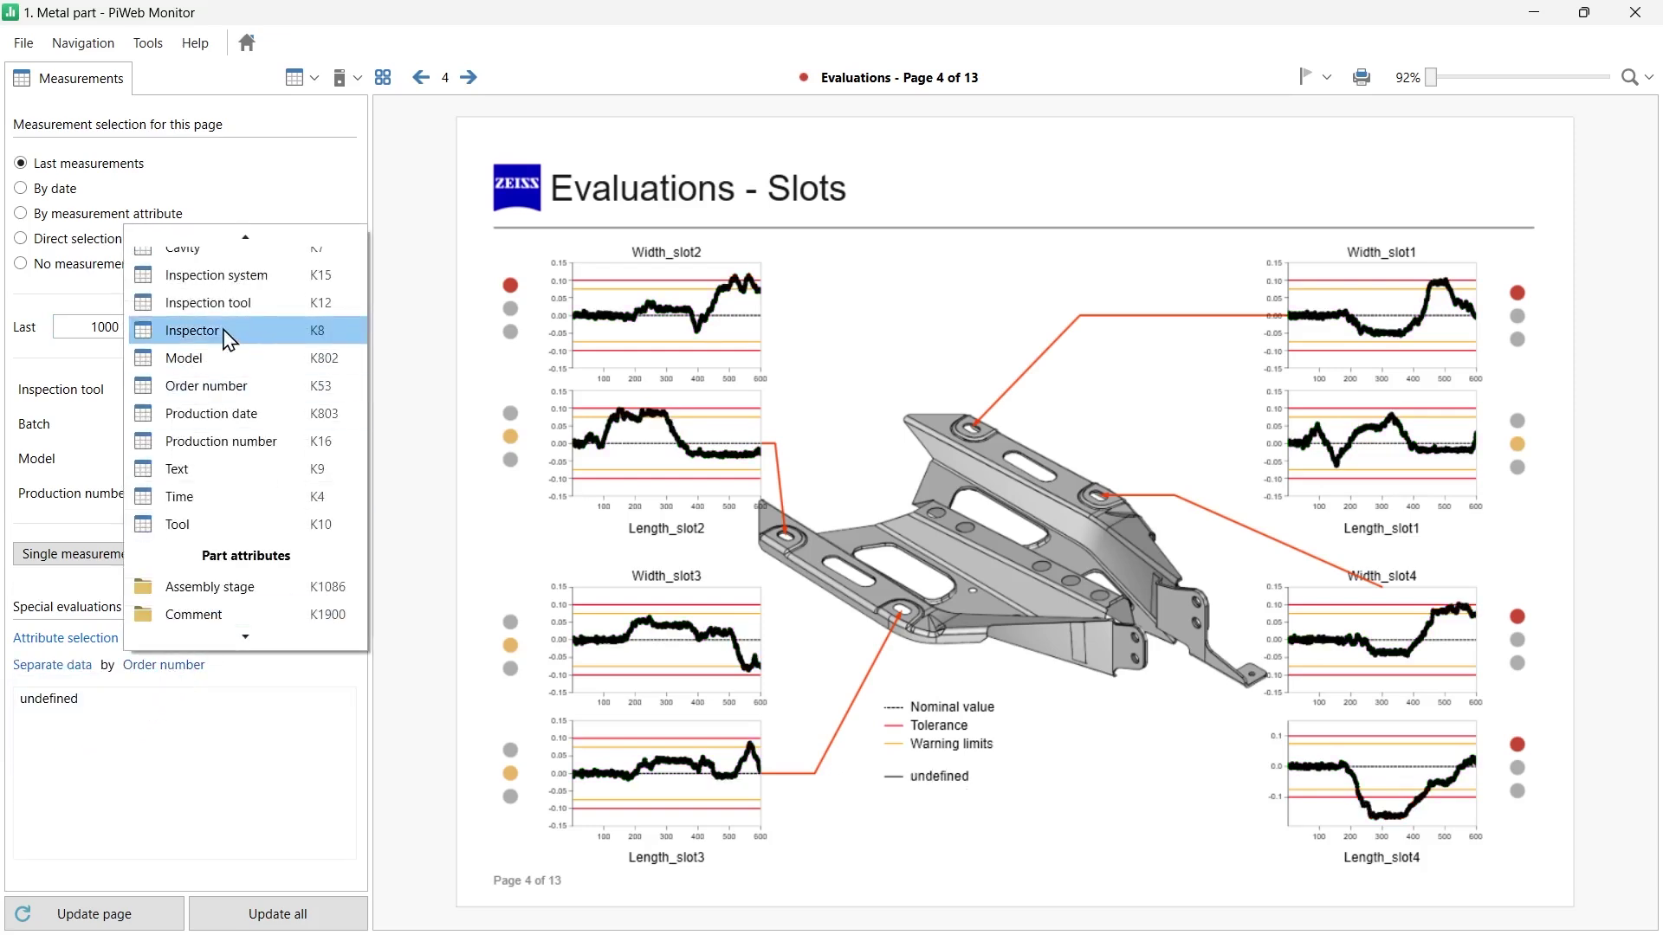
pyautogui.scroll(2, 245, 355)
pyautogui.click(246, 282)
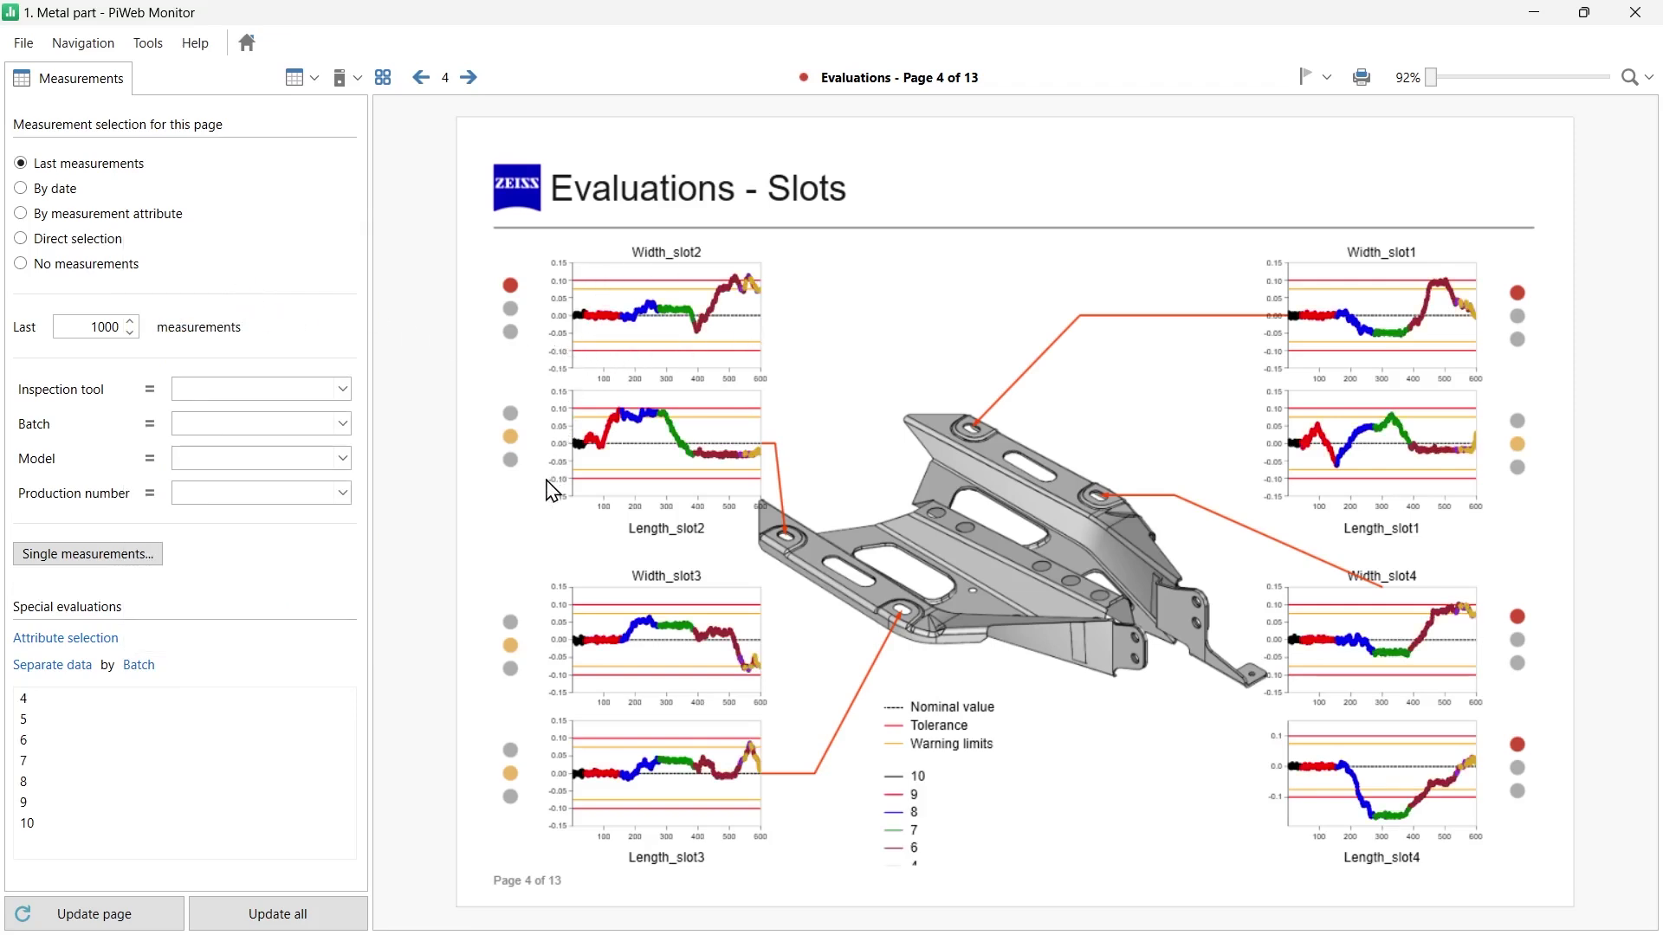
# - Switch the batch separation to Separate data (no gaps) so batch curves overlay
pyautogui.click(54, 665)
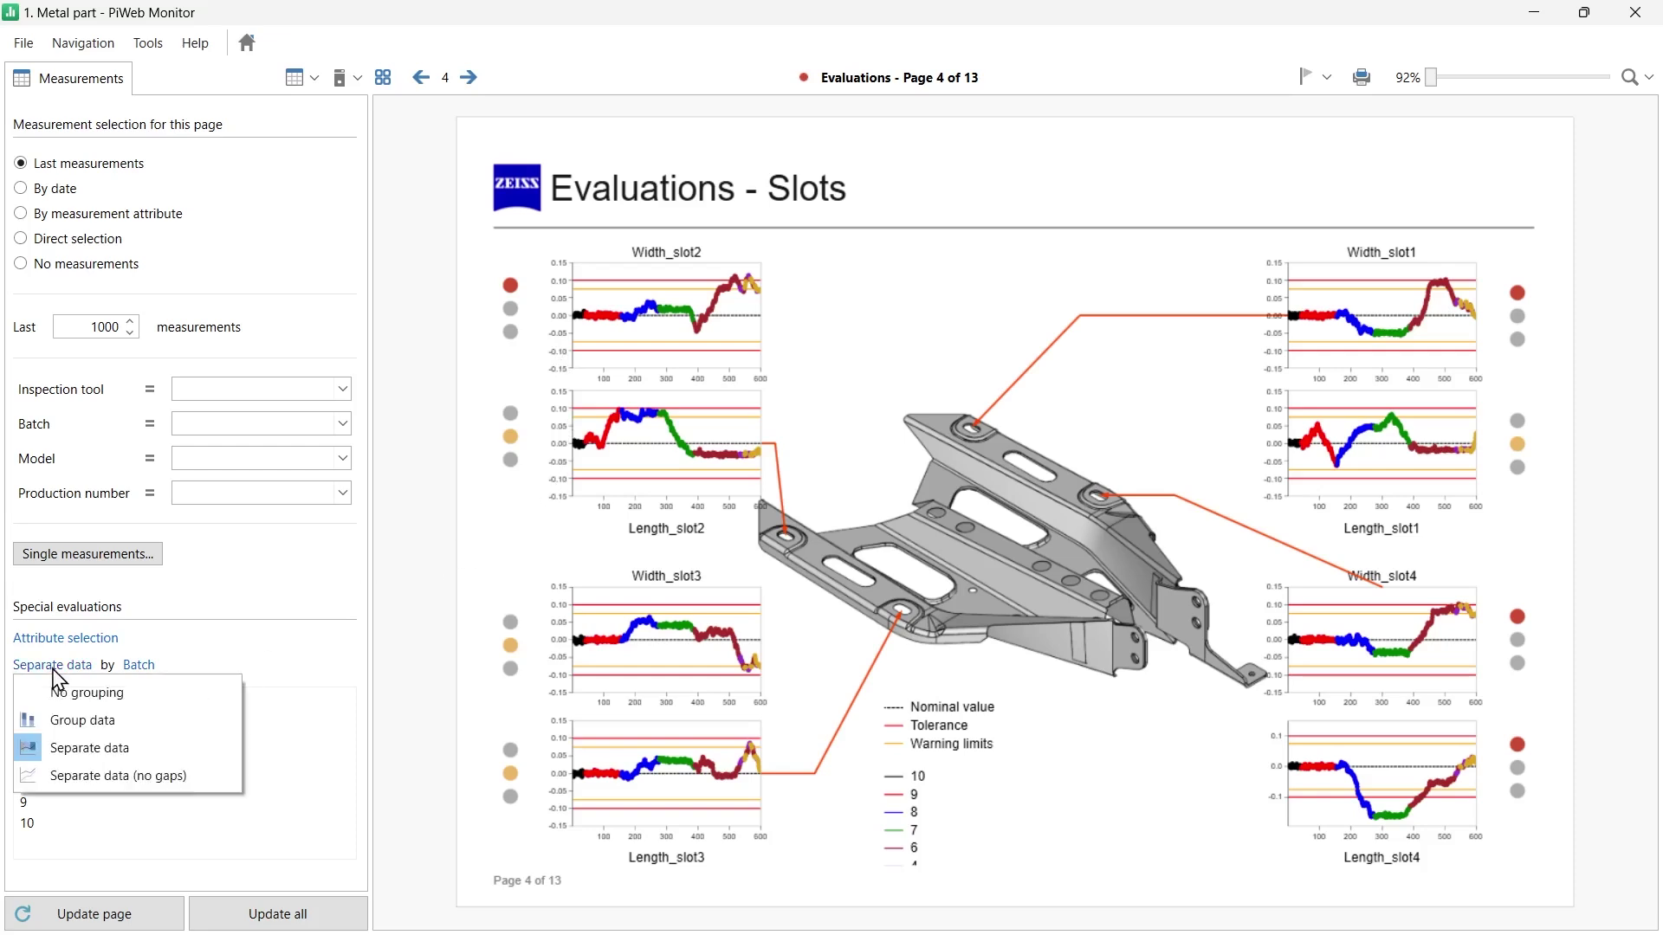
pyautogui.click(64, 776)
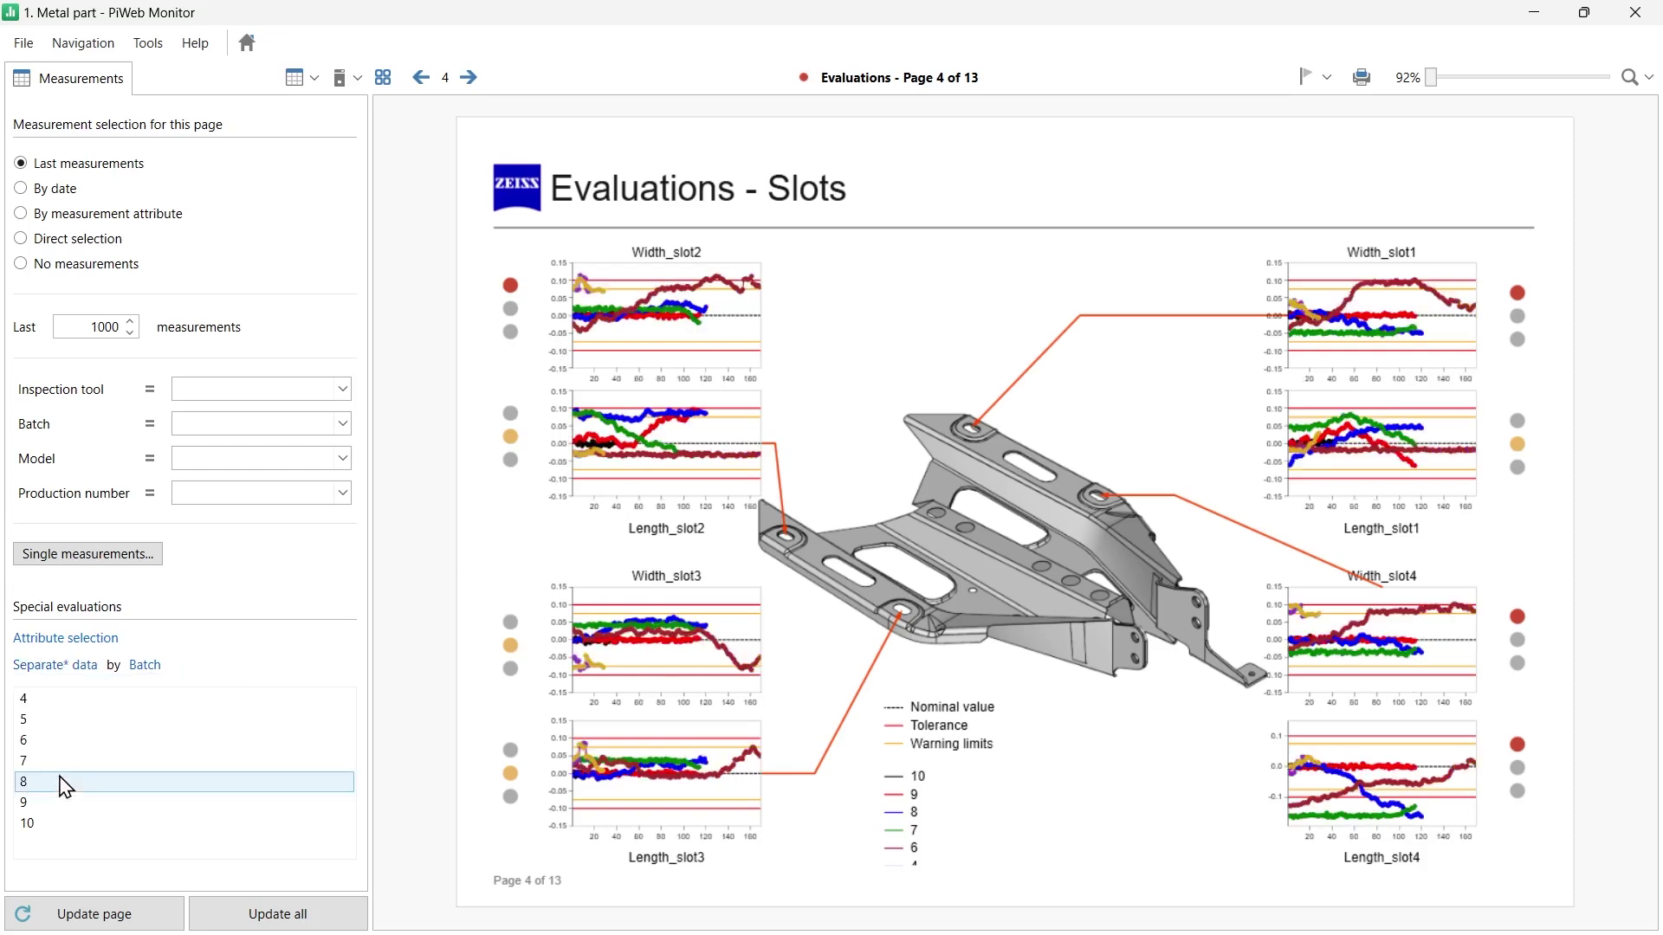
pyautogui.click(66, 666)
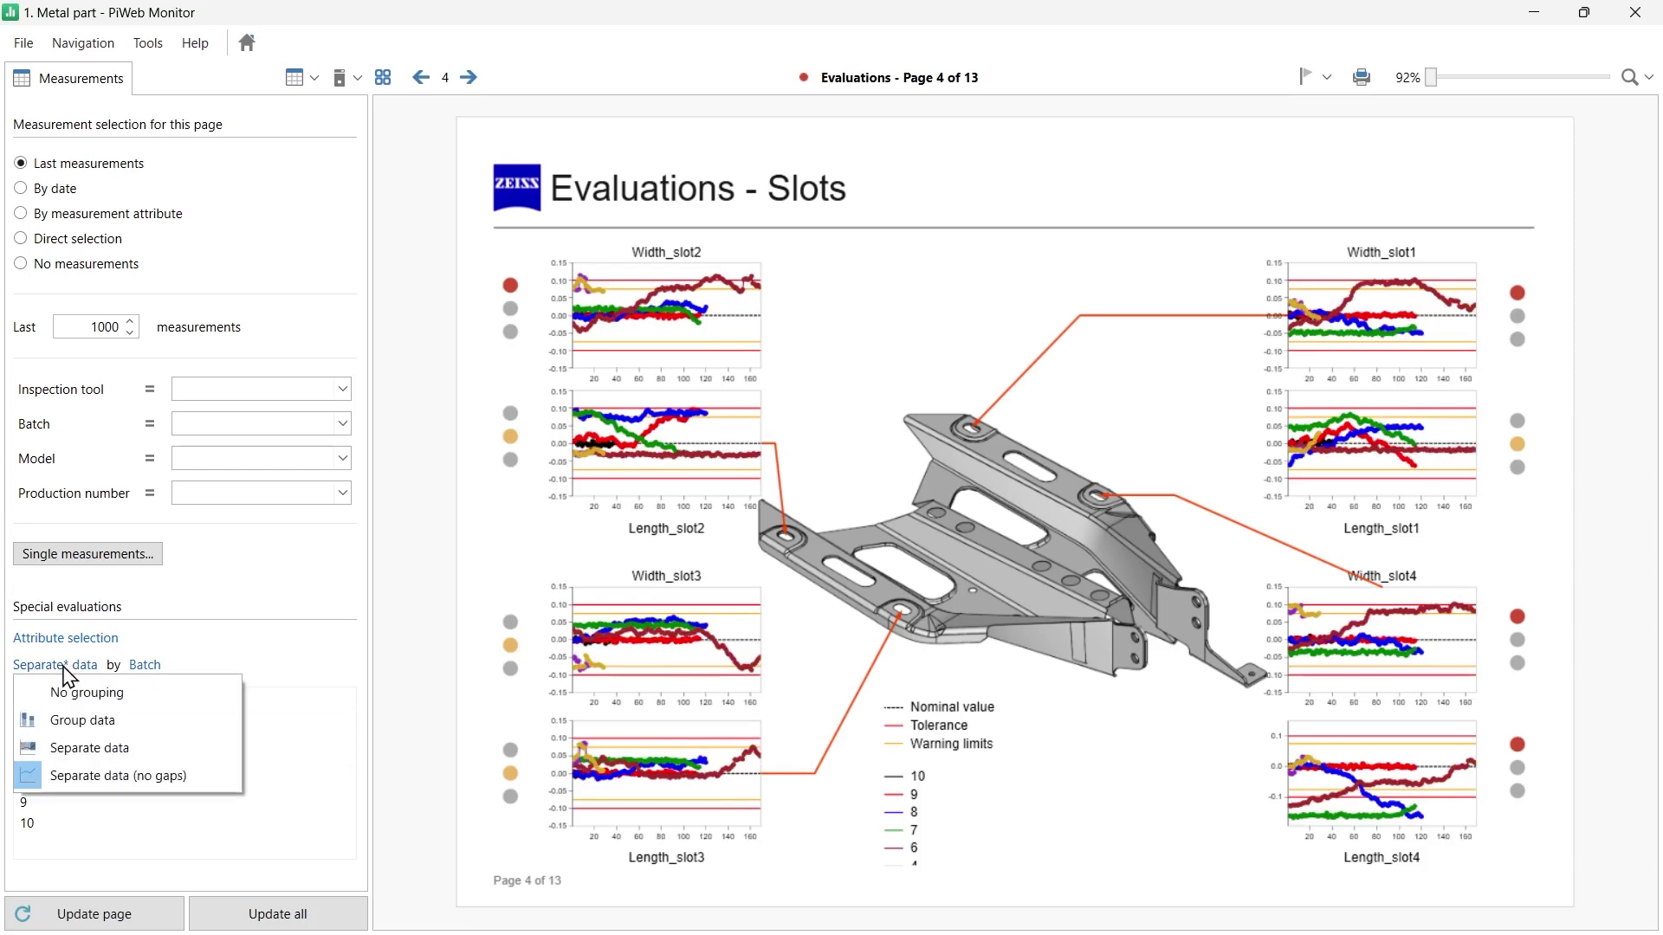
# - Group the slot charts by Batch and inspect batch 6 statistics for Width_slot2
pyautogui.click(64, 721)
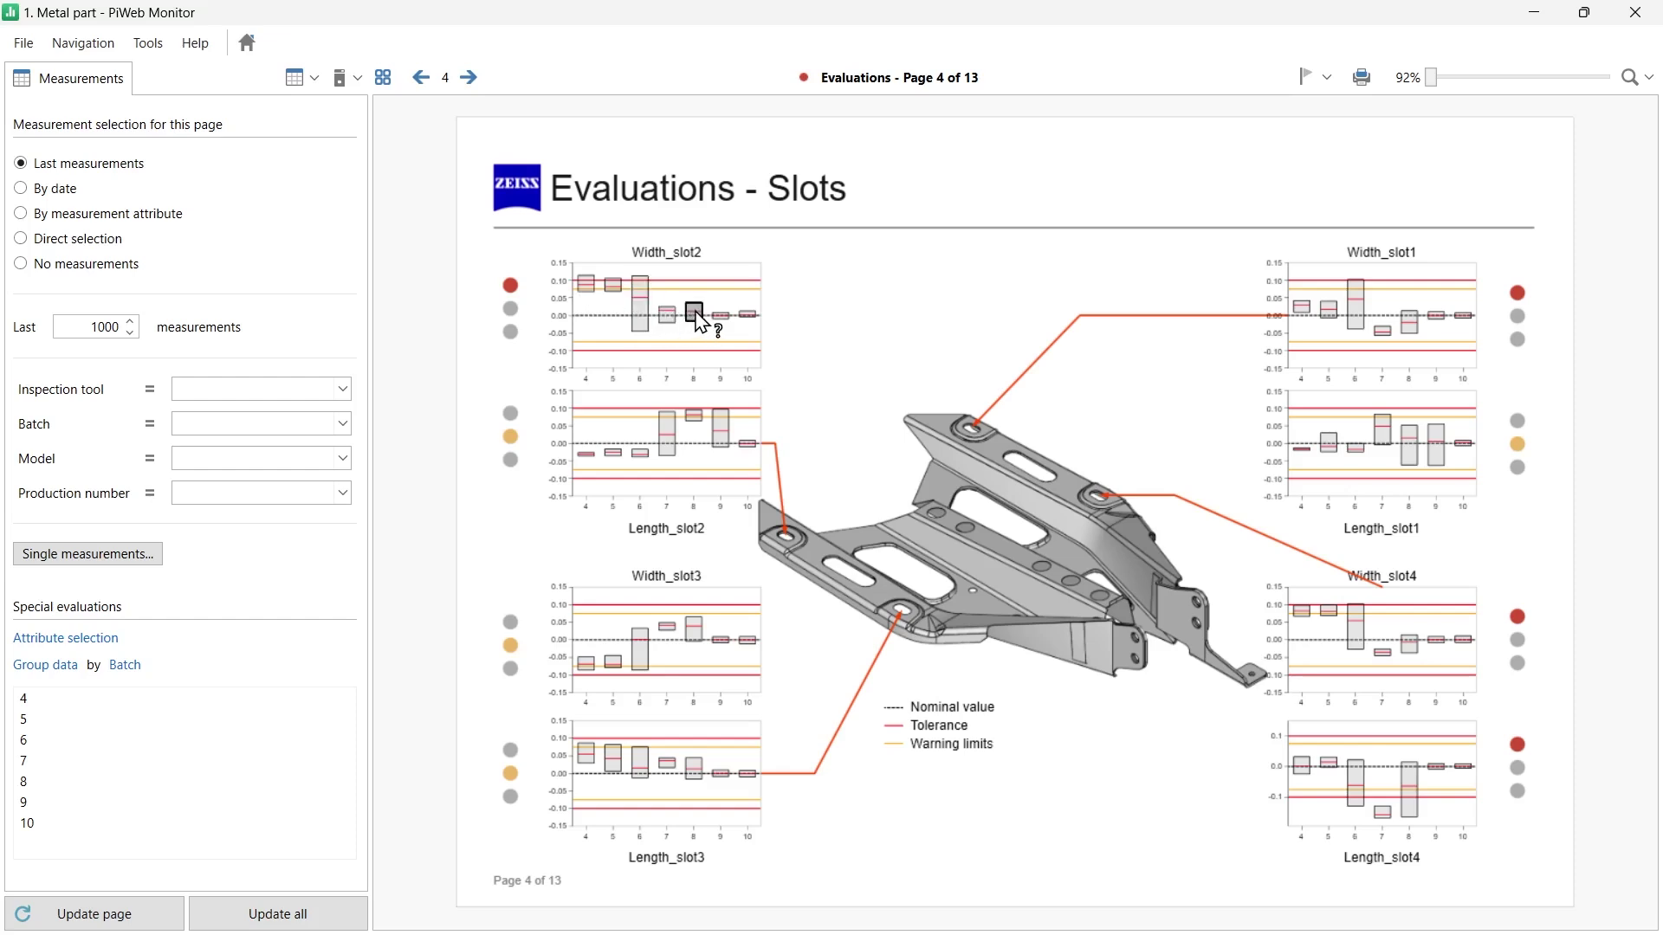
pyautogui.click(645, 317)
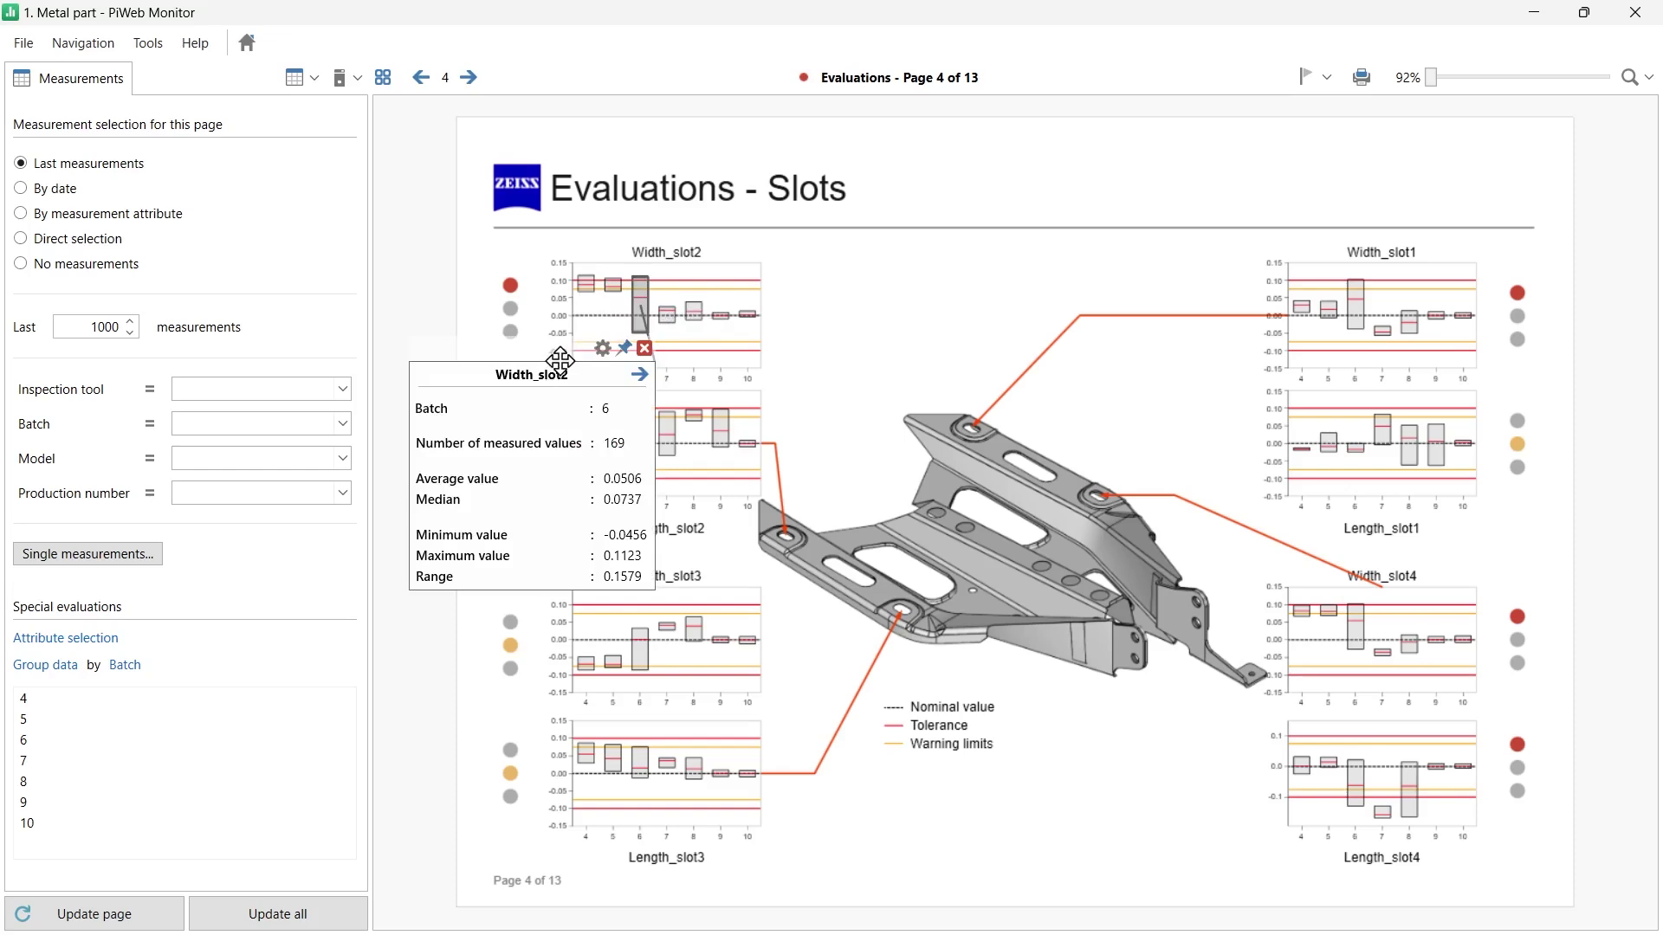
pyautogui.moveTo(552, 374); pyautogui.dragTo(477, 255)
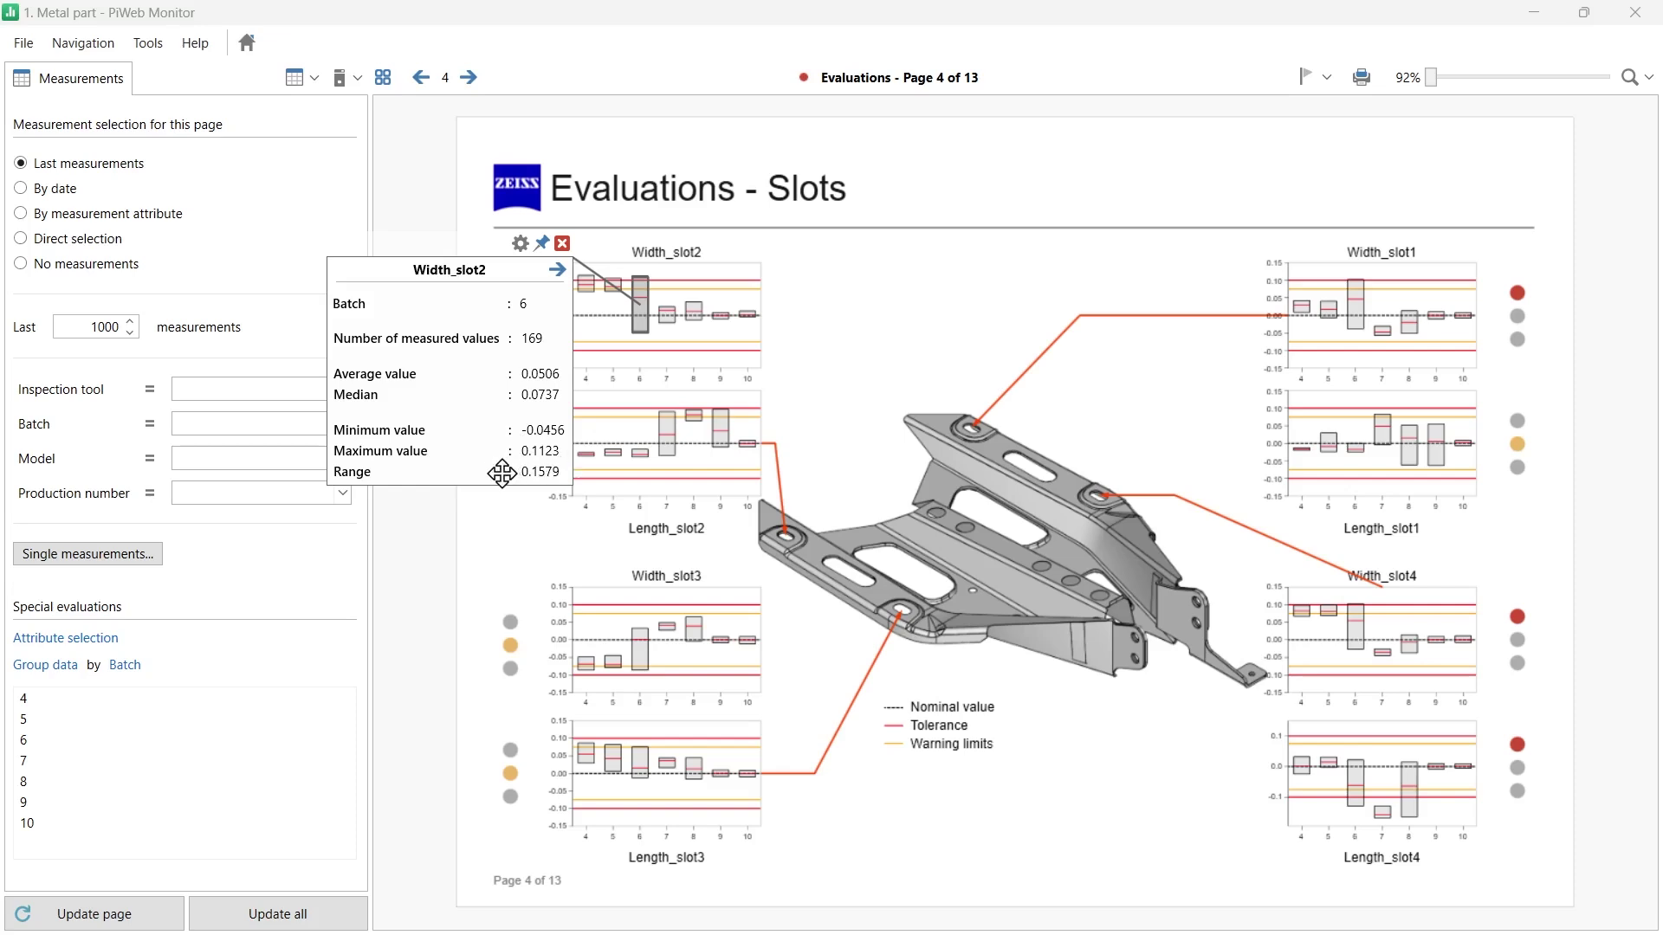
pyautogui.click(561, 245)
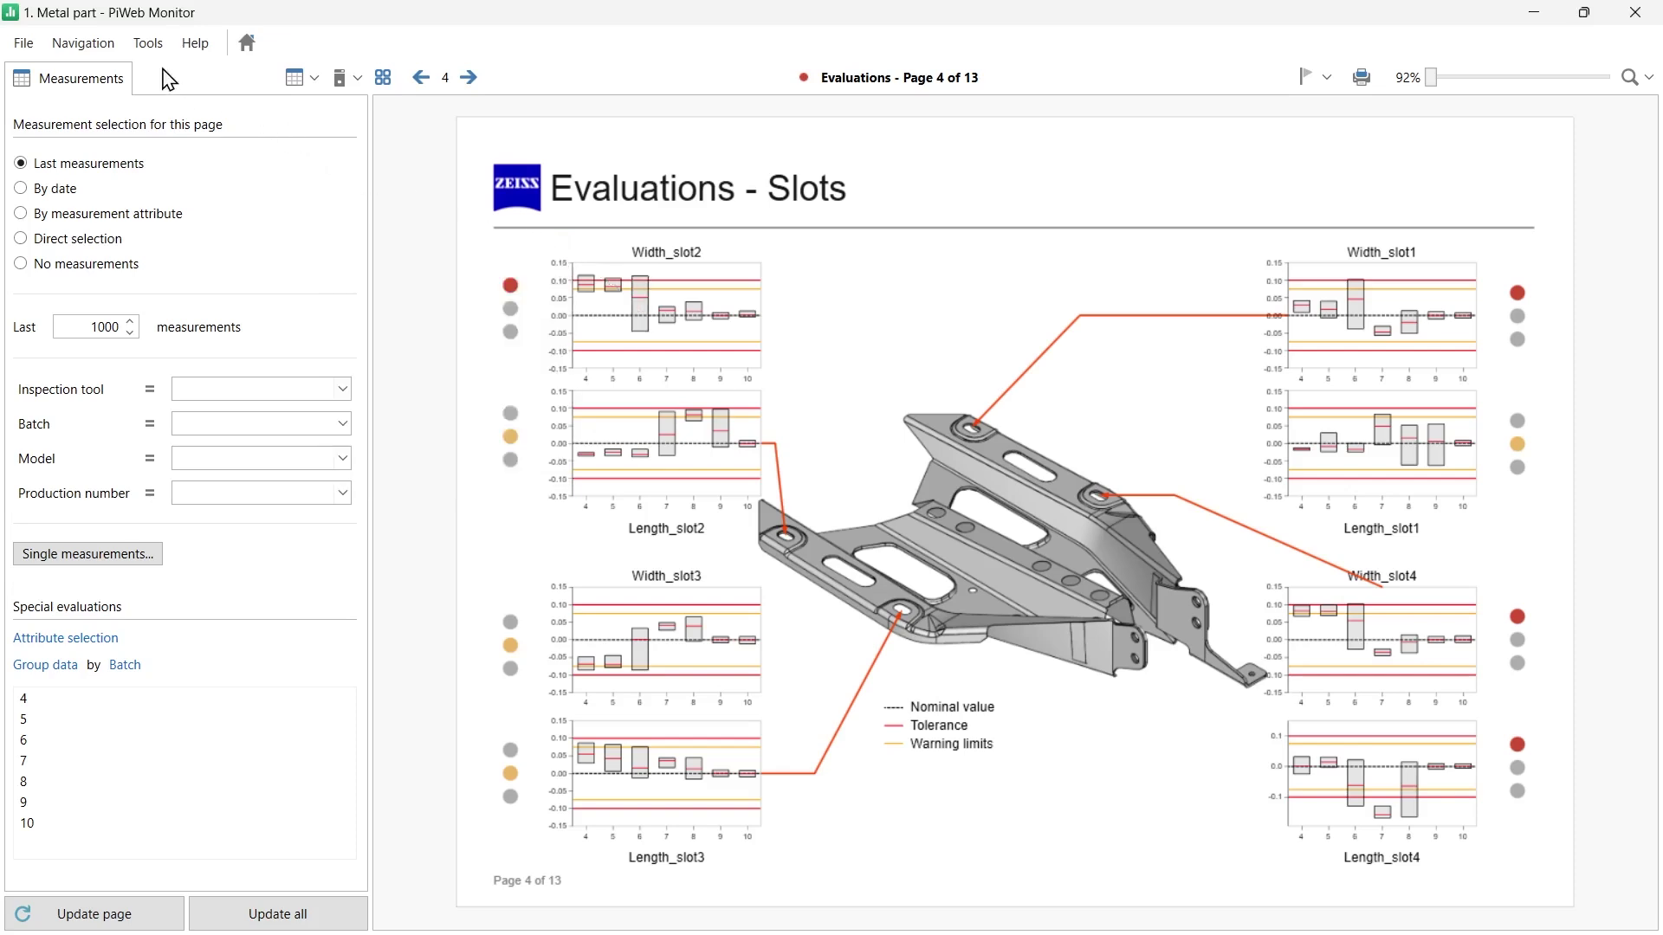
# - Set grouping to No grouping to restore continuous trend lines of the last 1000 measurements
pyautogui.click(148, 43)
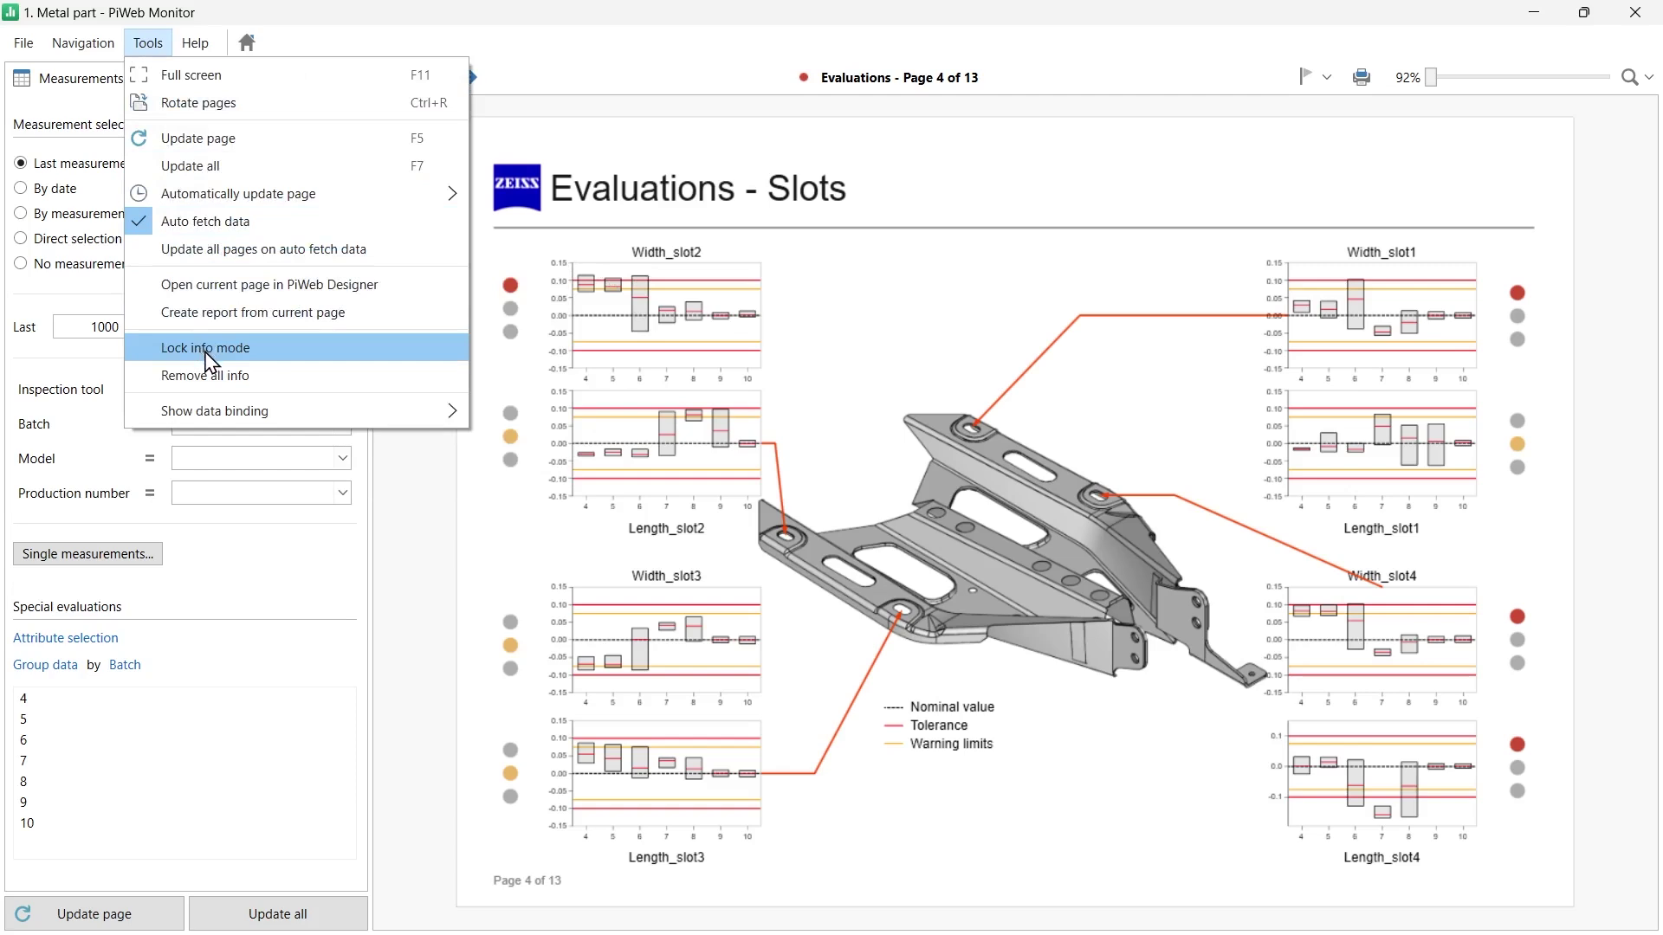
pyautogui.click(219, 681)
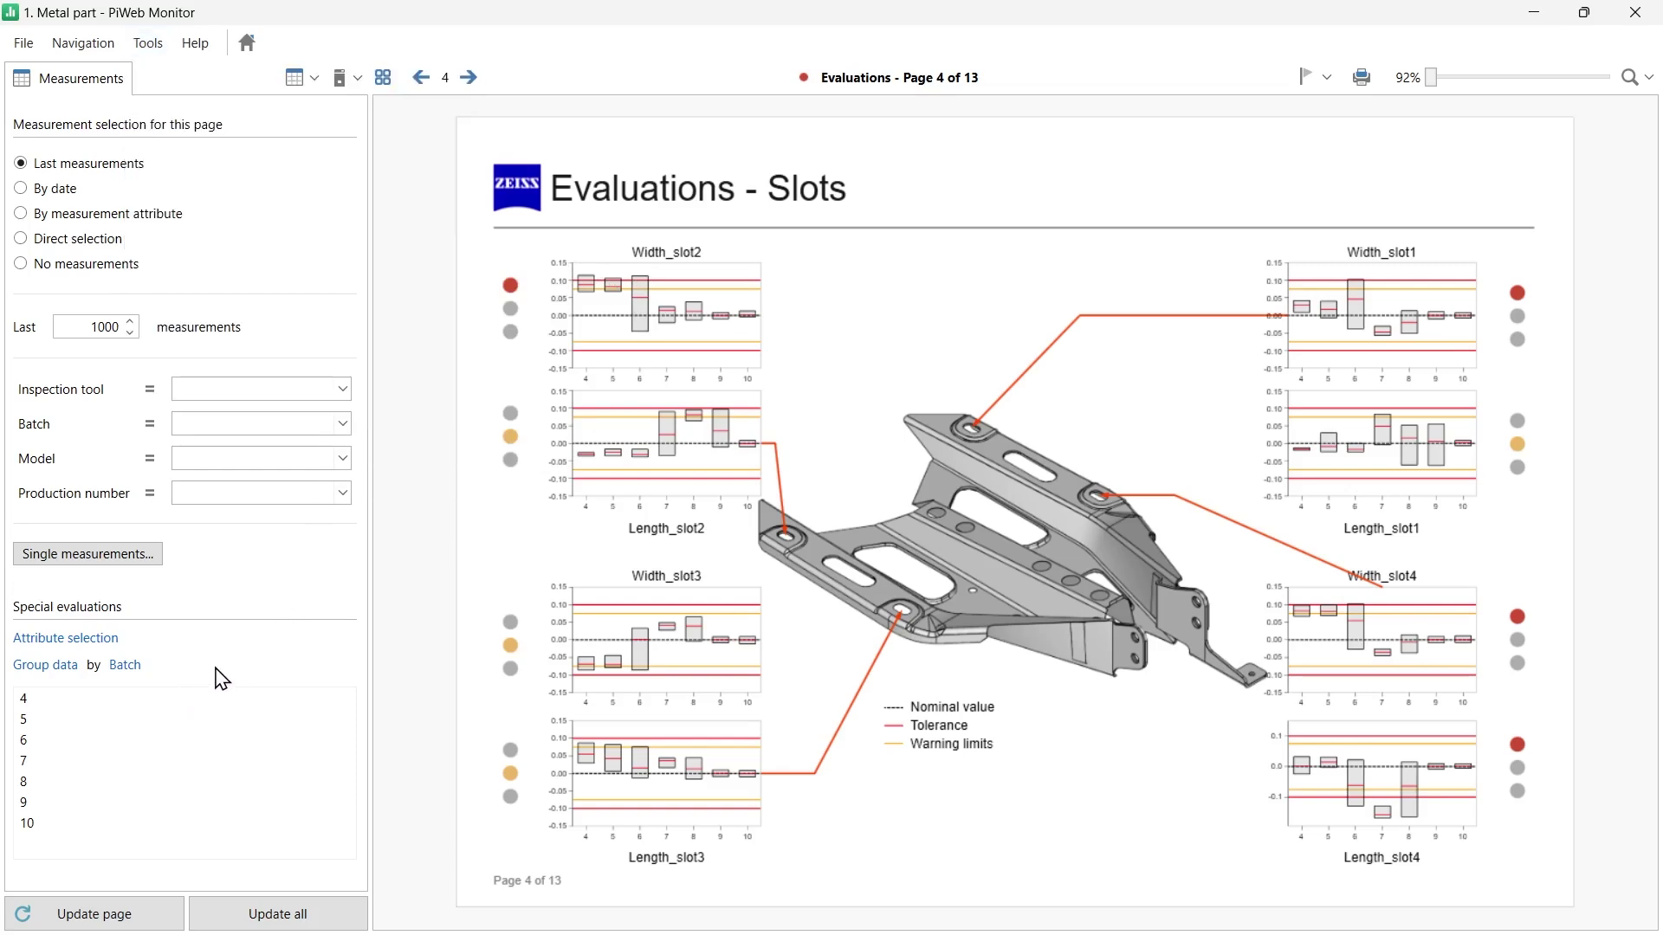
pyautogui.click(67, 678)
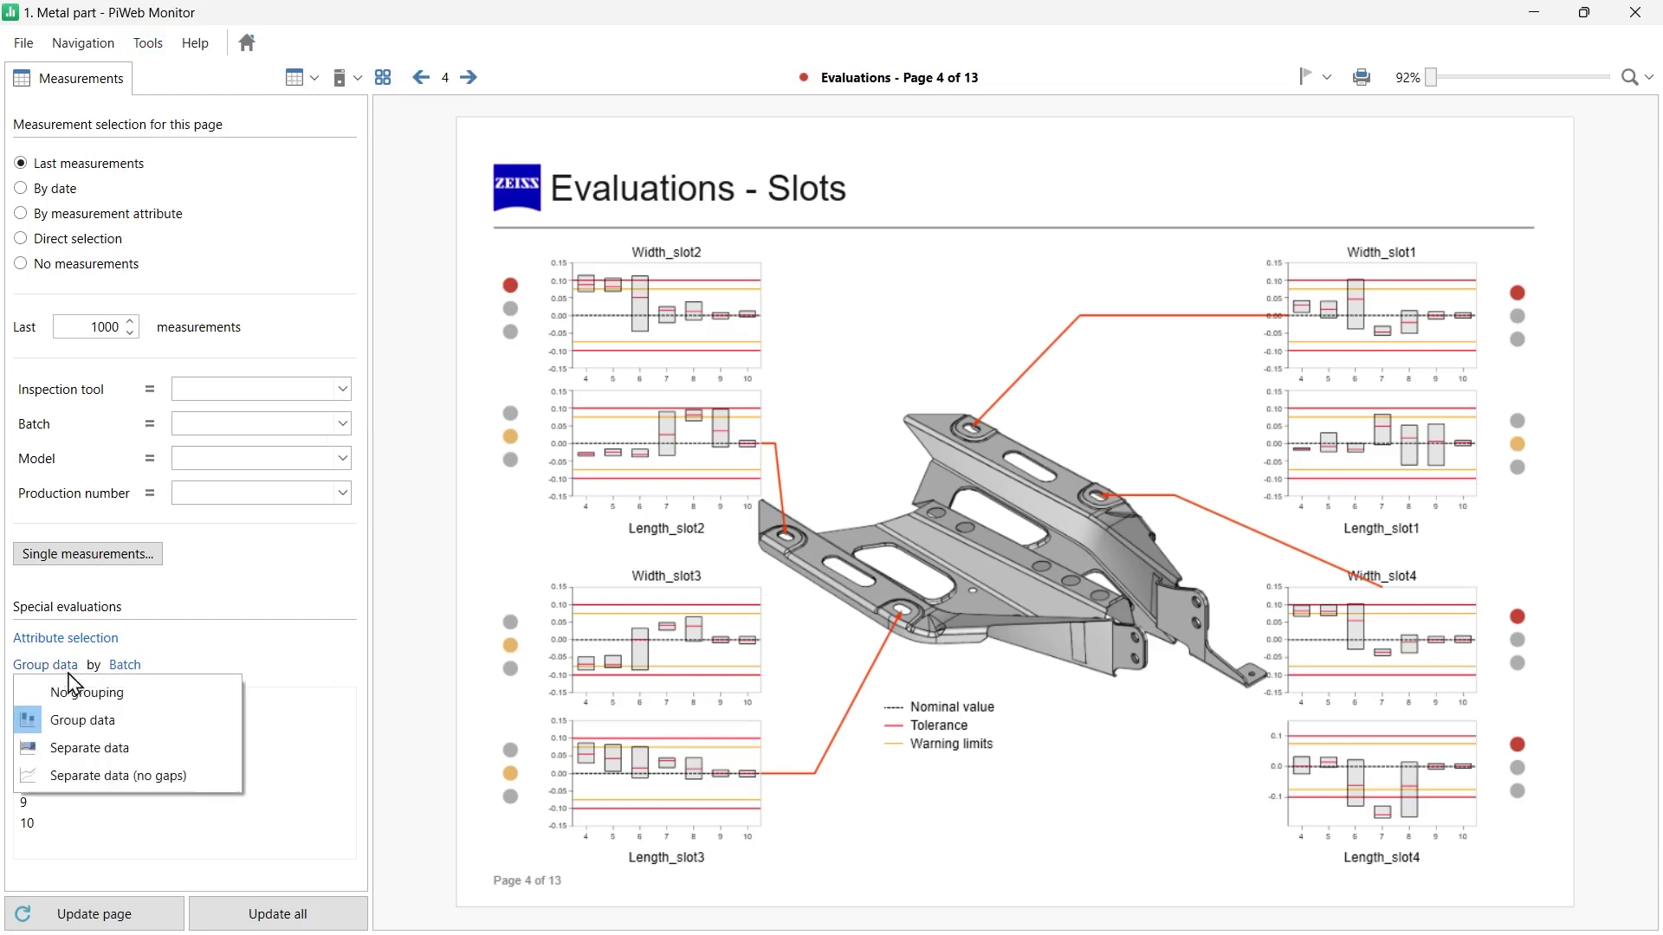
pyautogui.click(77, 690)
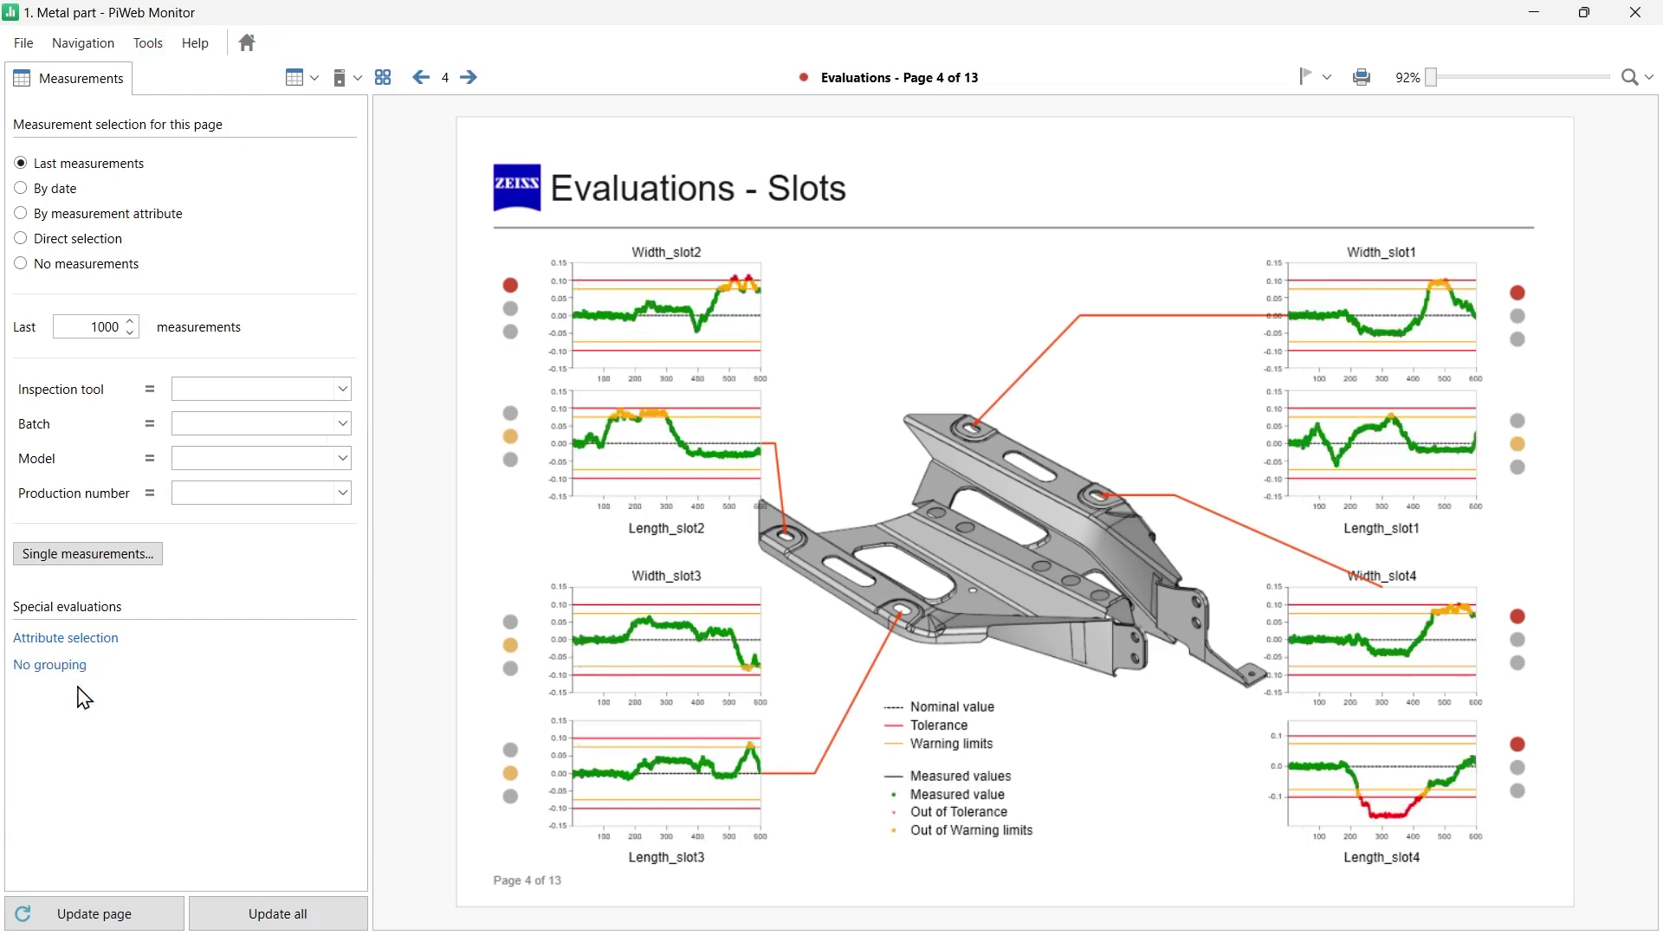
# - Open the Width_slot2 Line plot details, view Advanced statistics, then return to Detail pages
pyautogui.click(674, 324)
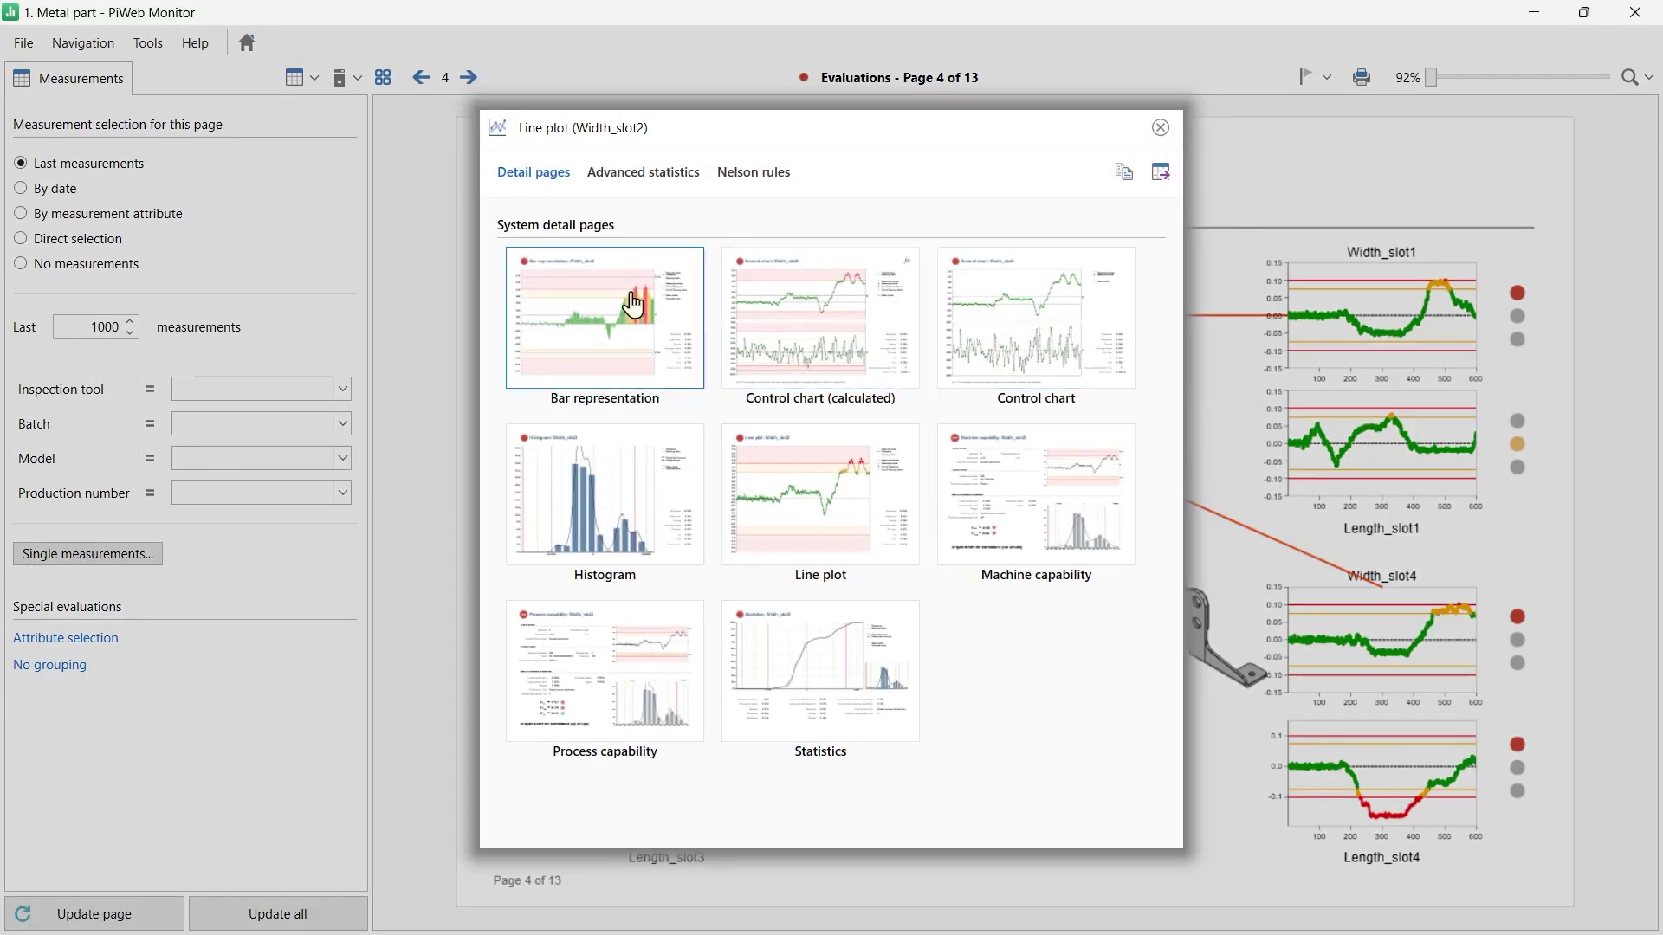
pyautogui.click(620, 175)
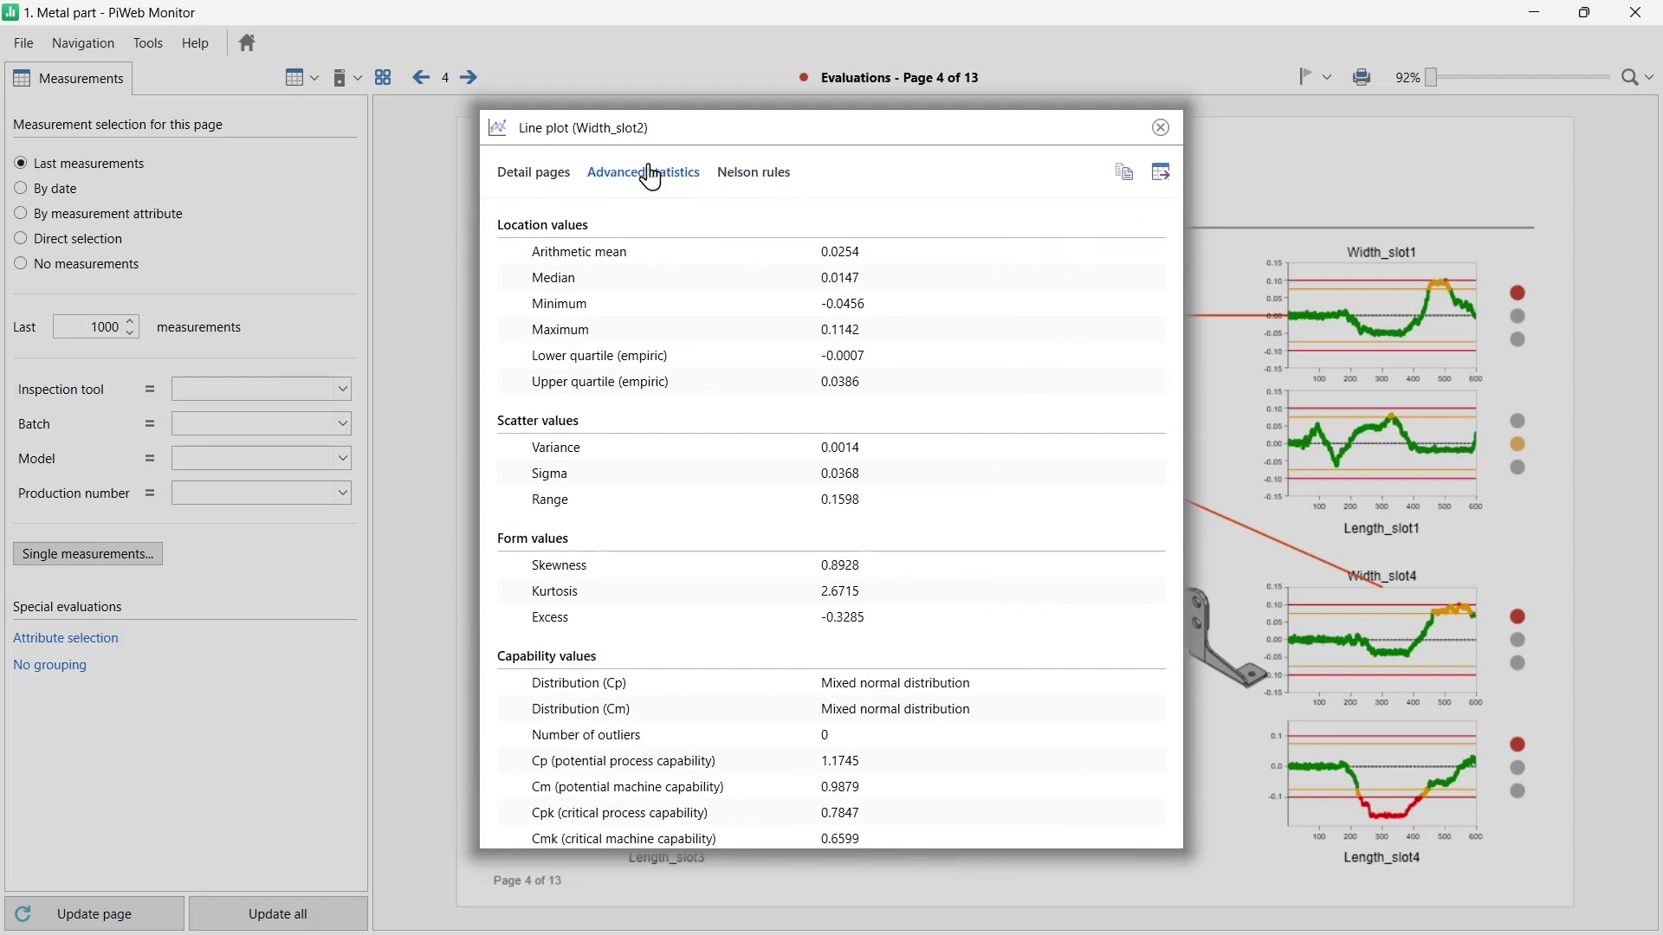
pyautogui.click(535, 184)
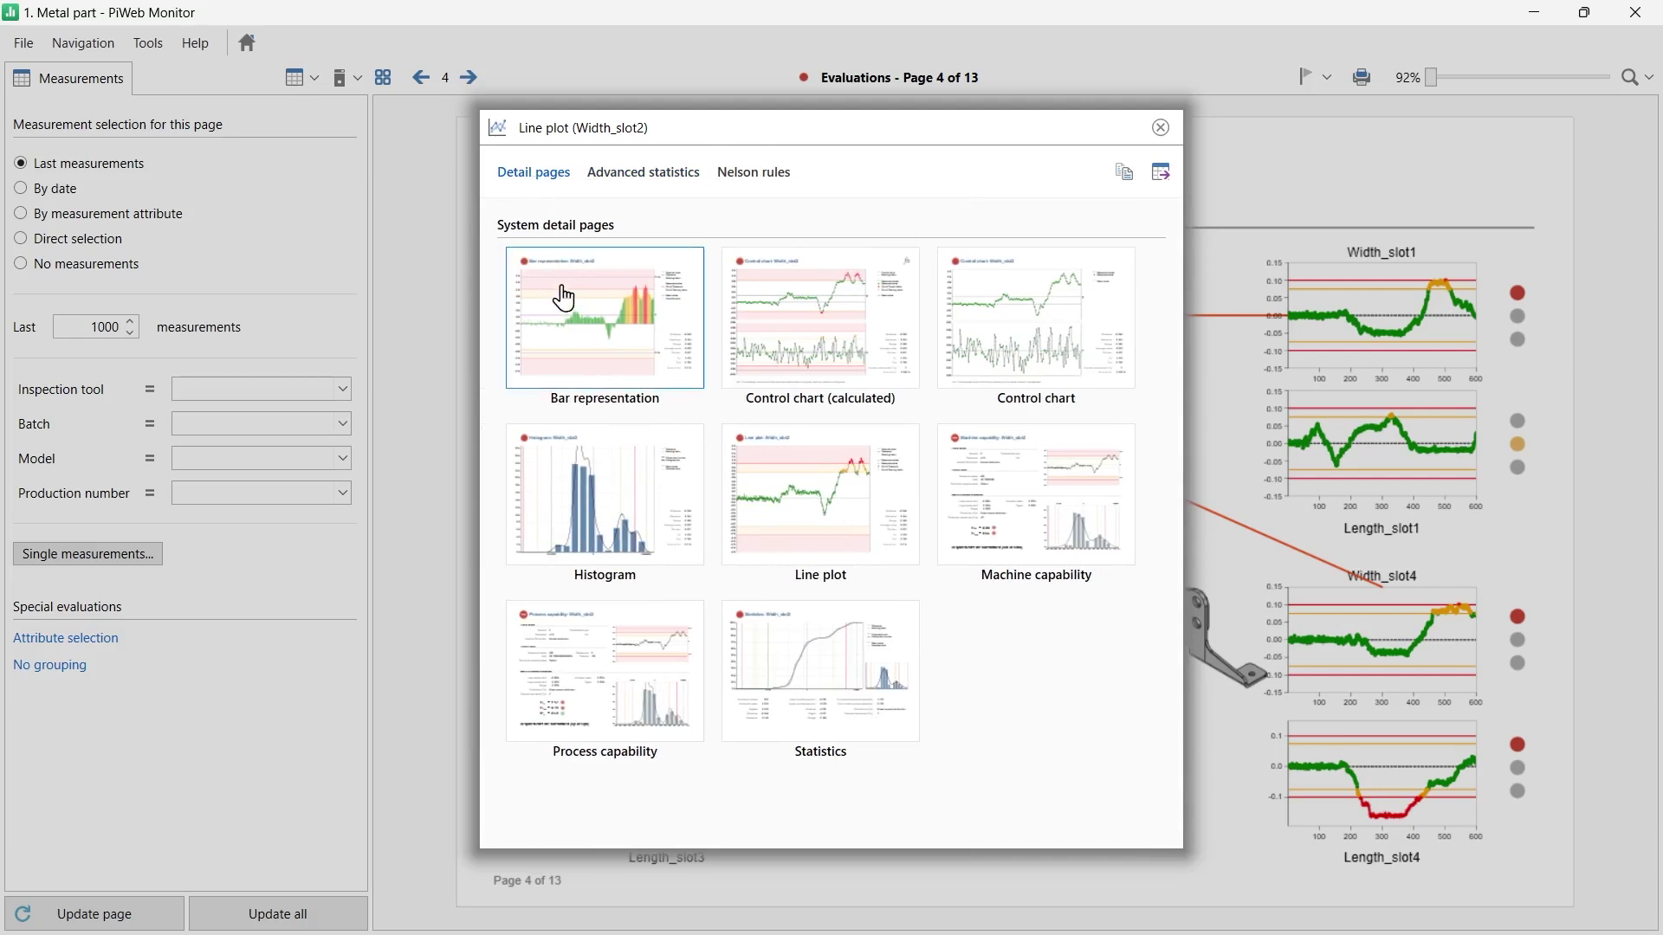
# - Open Width_slot2's Bar representation, then go back to the '1. Metal part' report
pyautogui.click(590, 339)
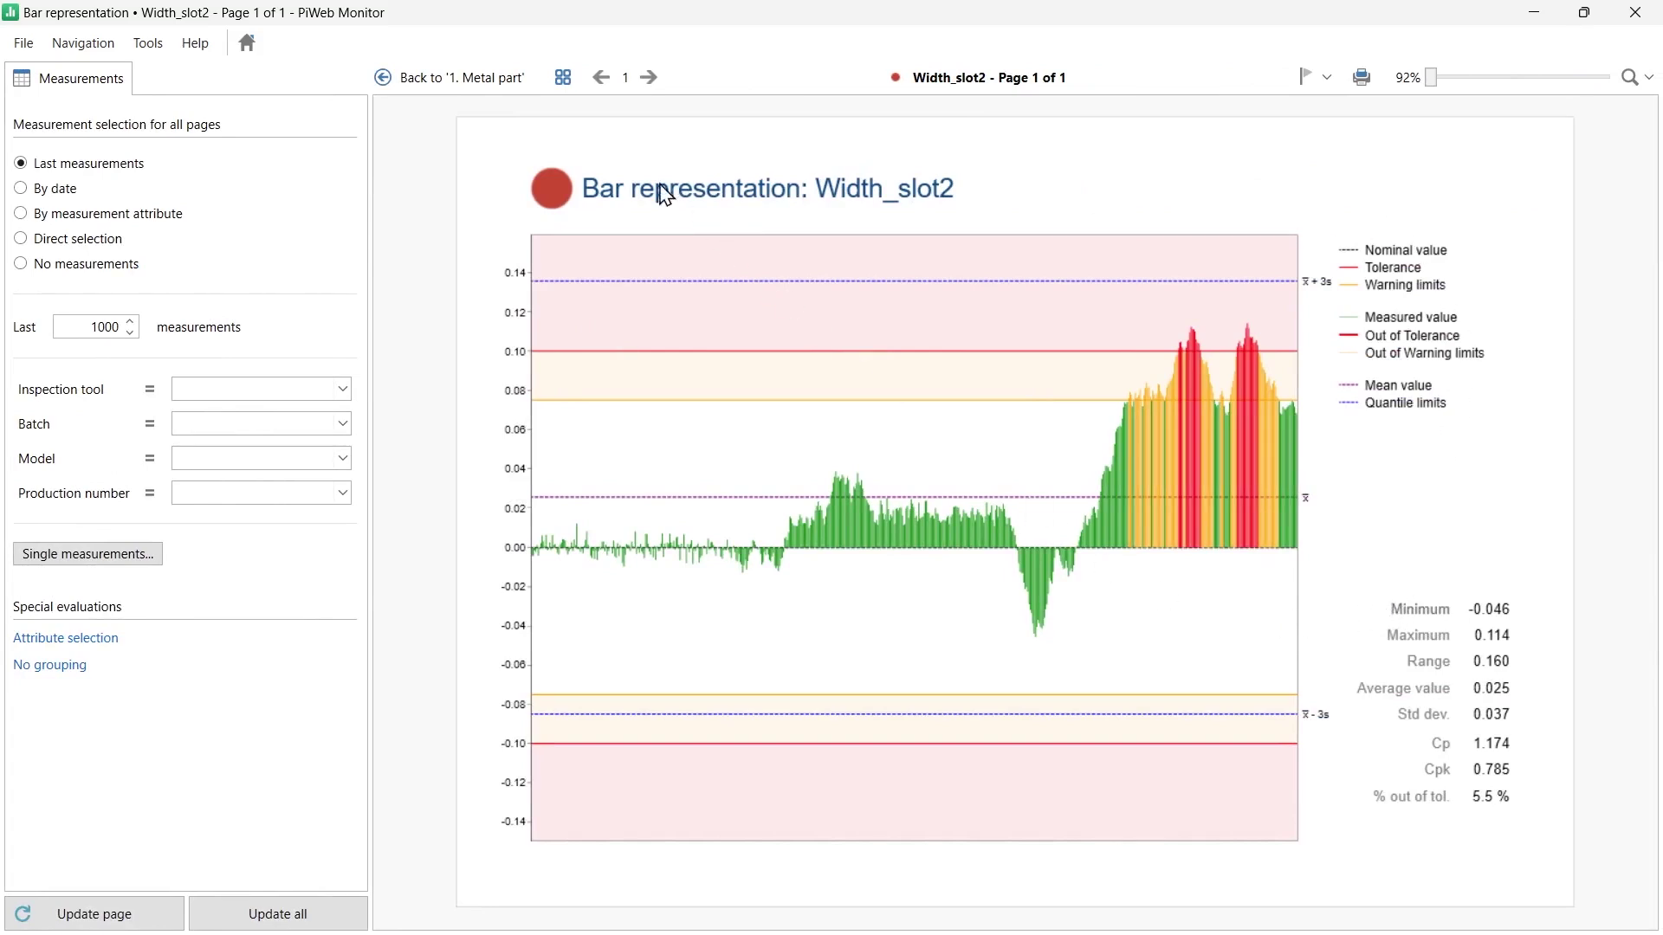
pyautogui.click(453, 83)
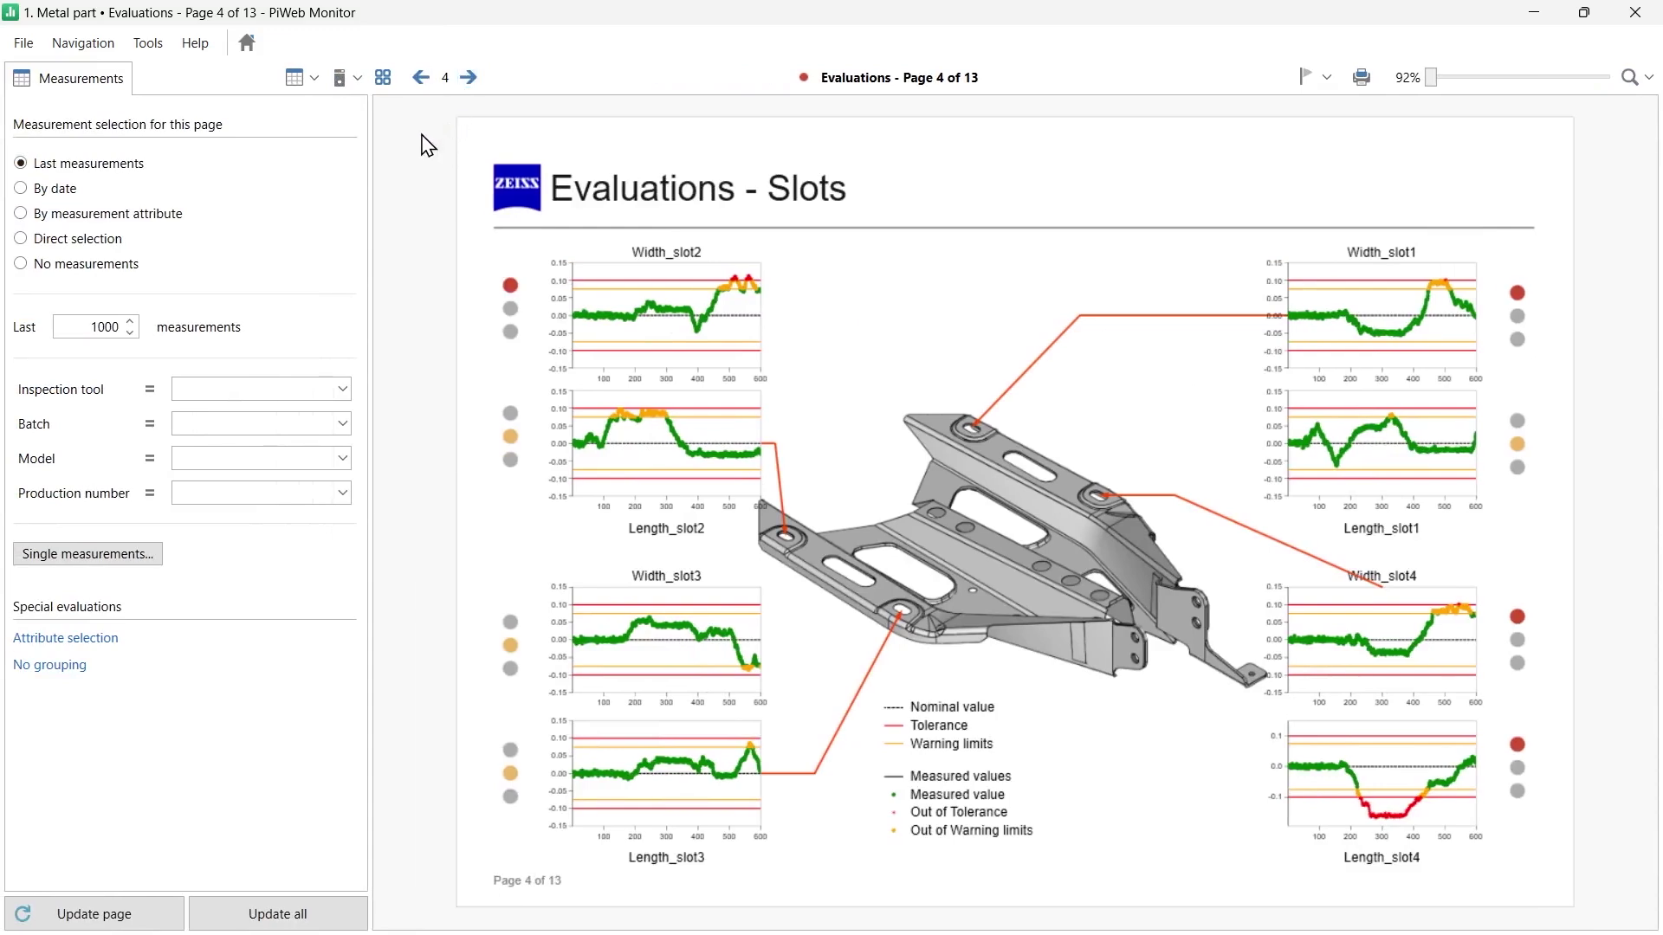
pyautogui.click(199, 47)
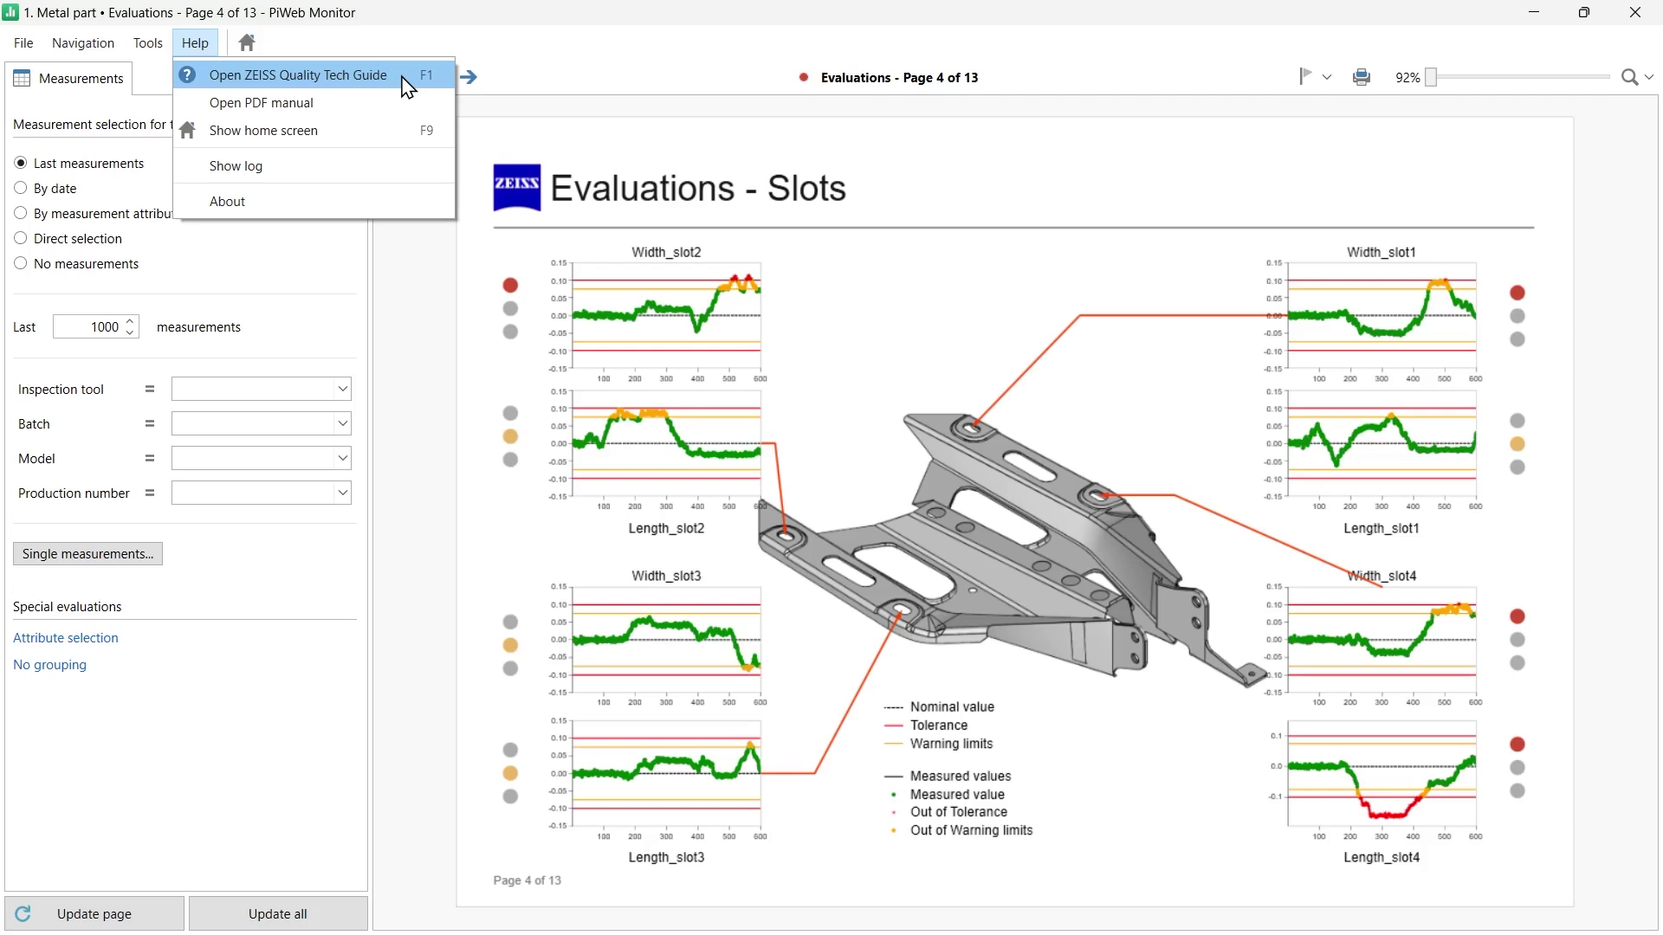
pyautogui.click(429, 279)
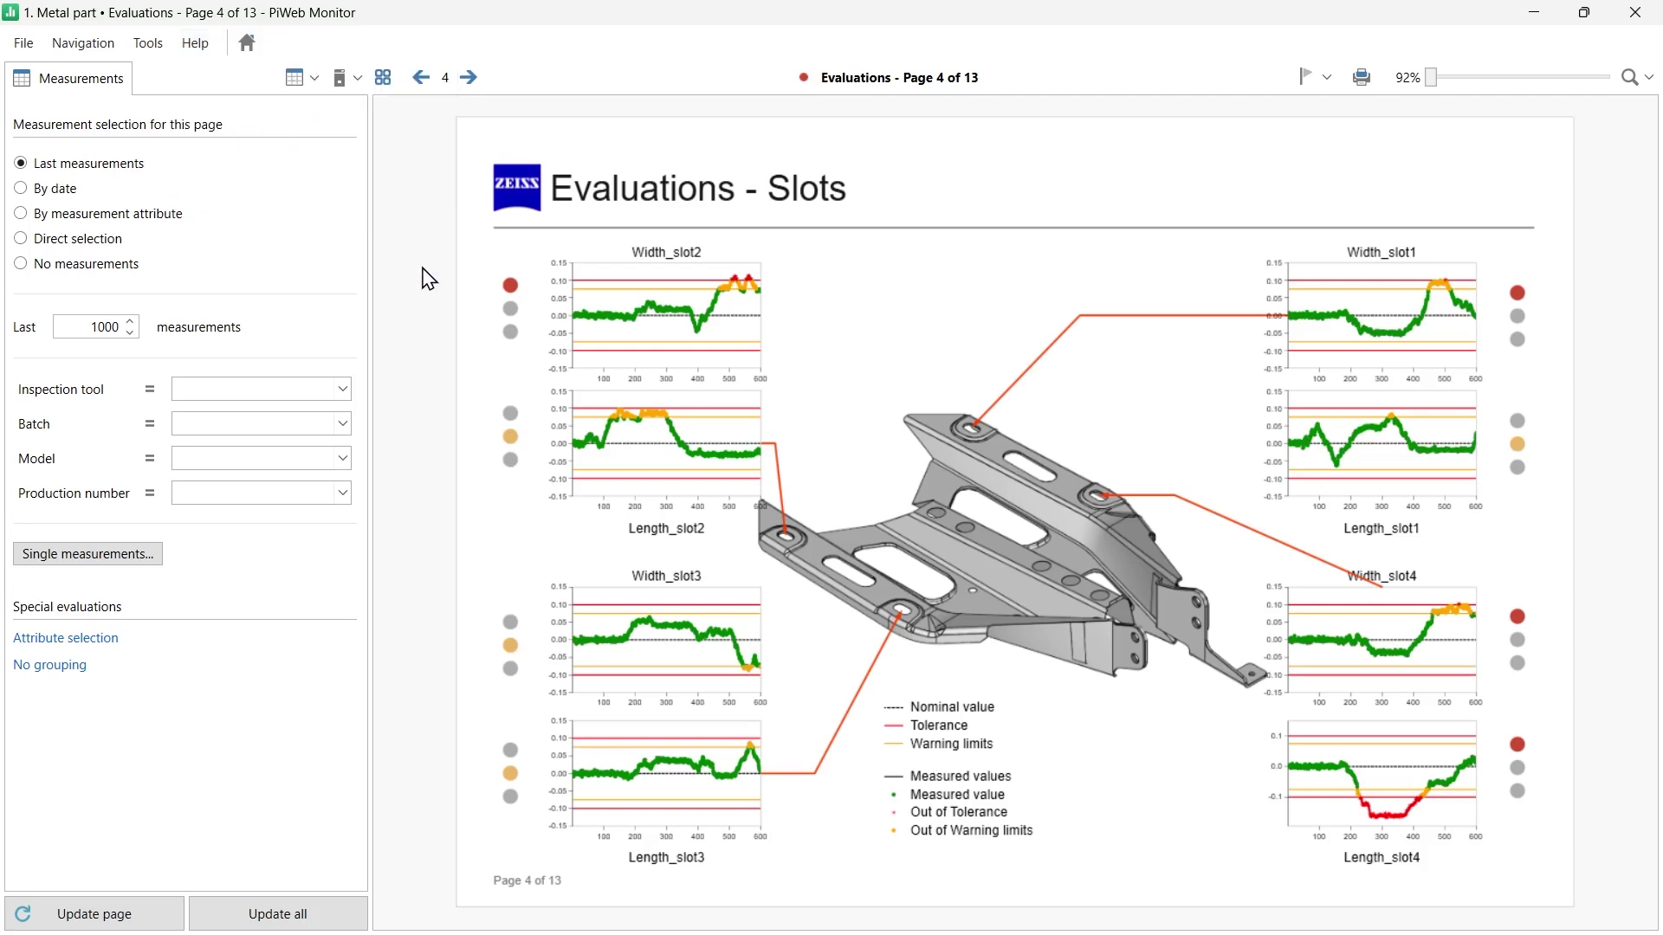
# - From the start screen, group the Generic templates by report group and scroll to Statistics
pyautogui.click(247, 45)
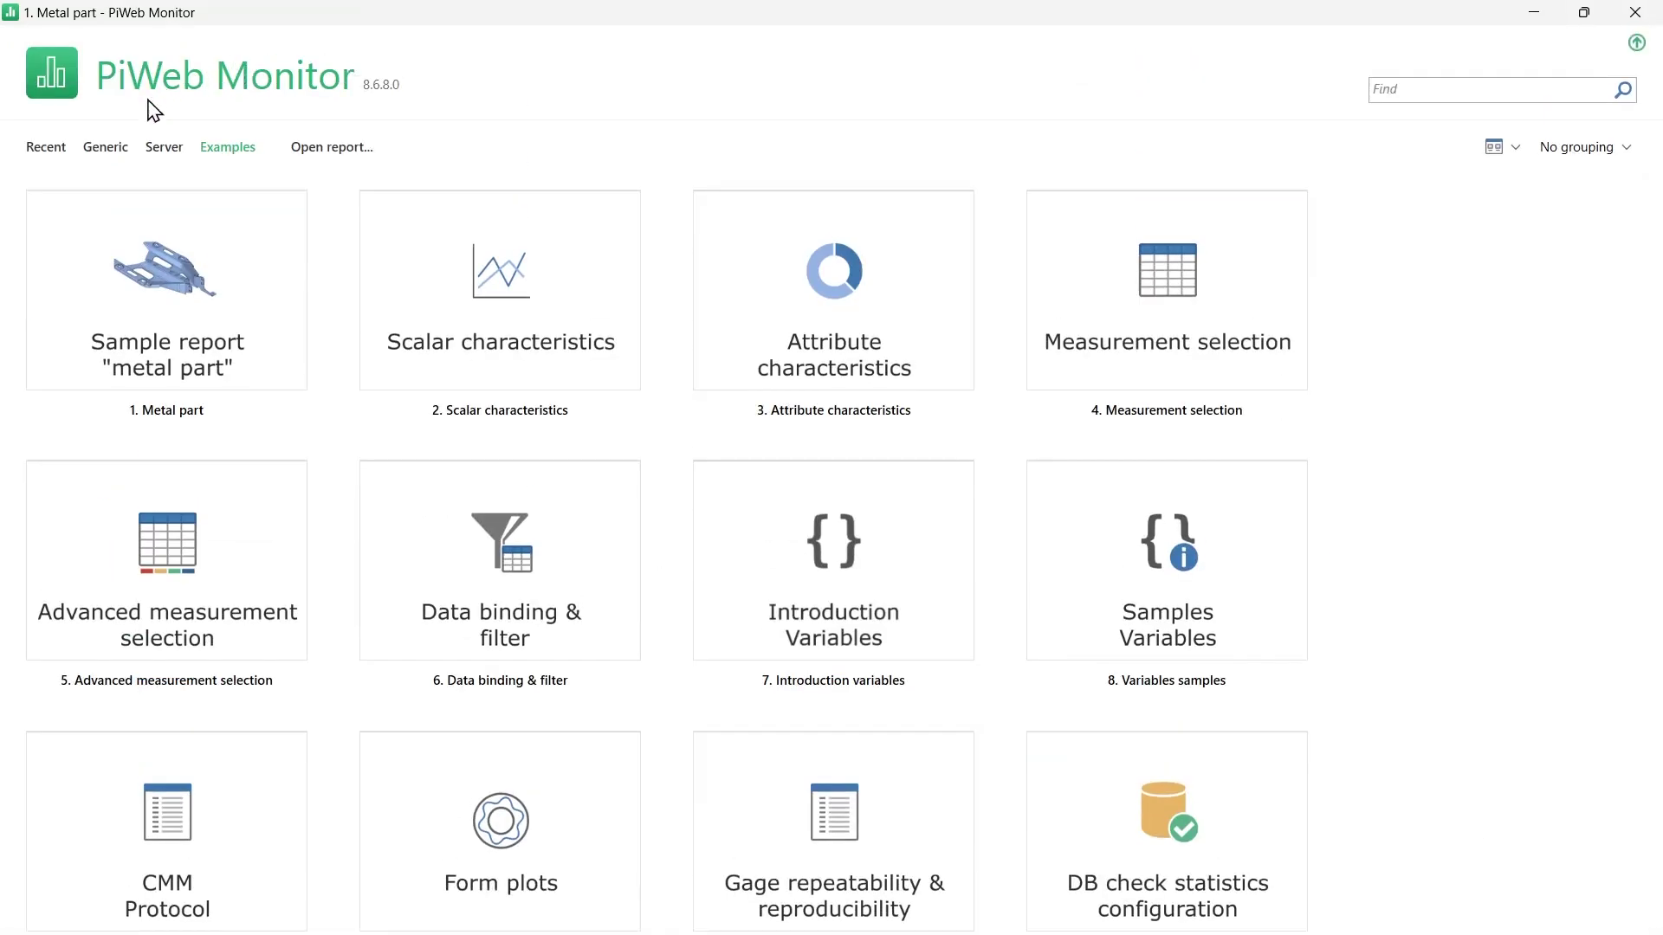
pyautogui.click(108, 149)
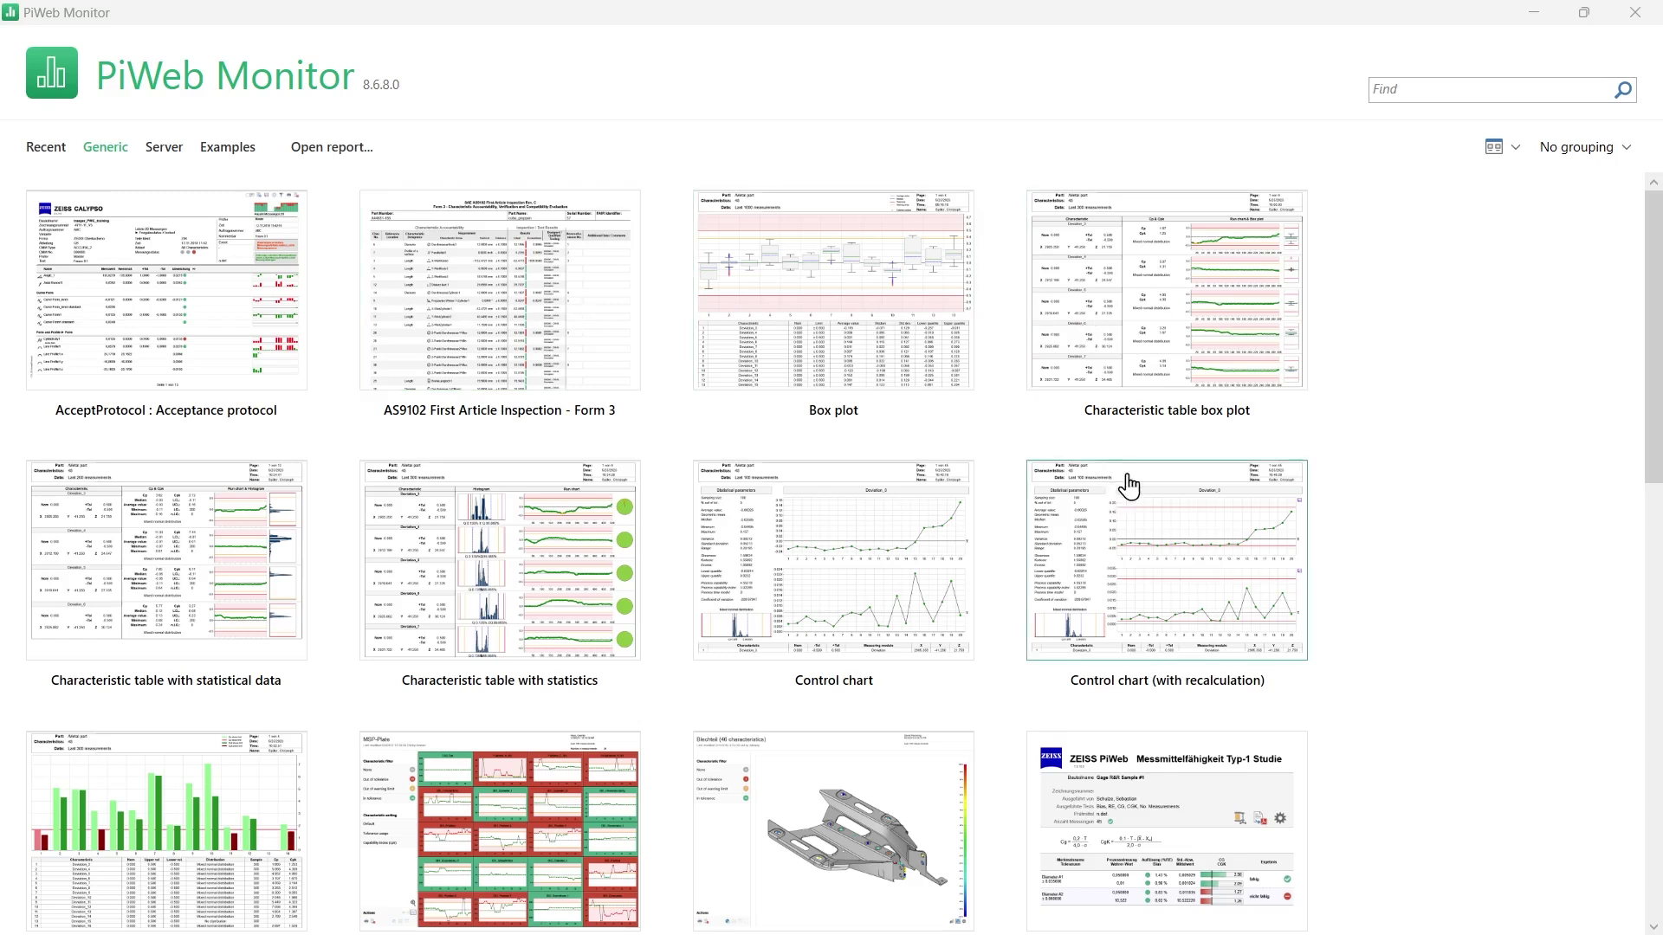
pyautogui.click(1591, 152)
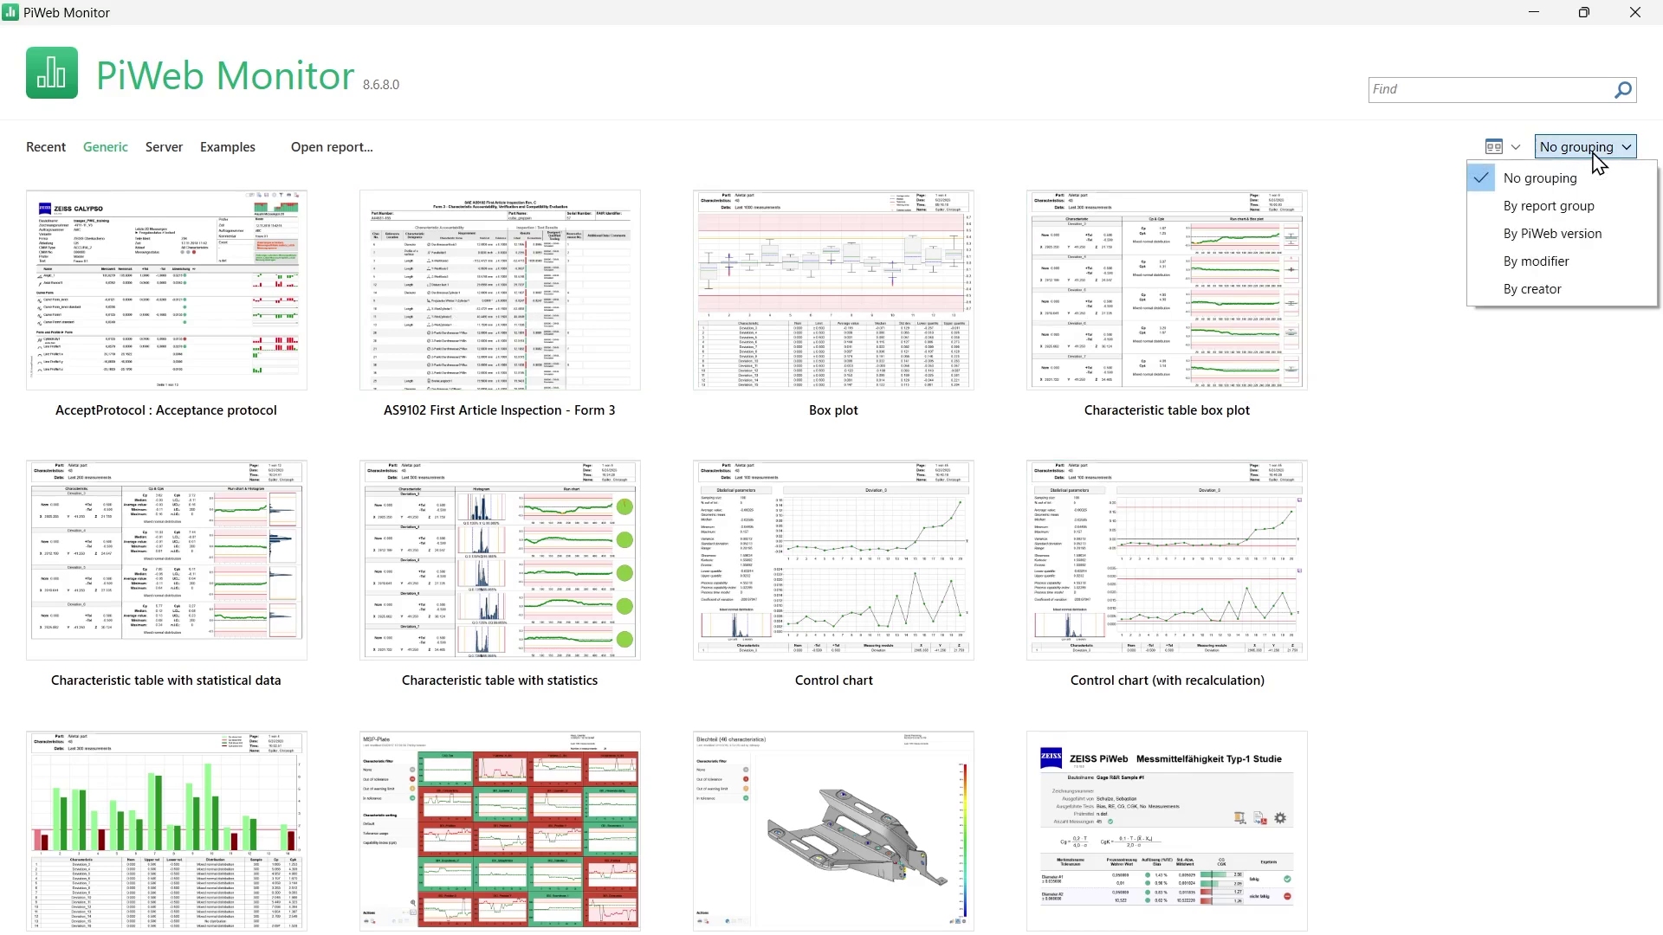
pyautogui.click(1577, 215)
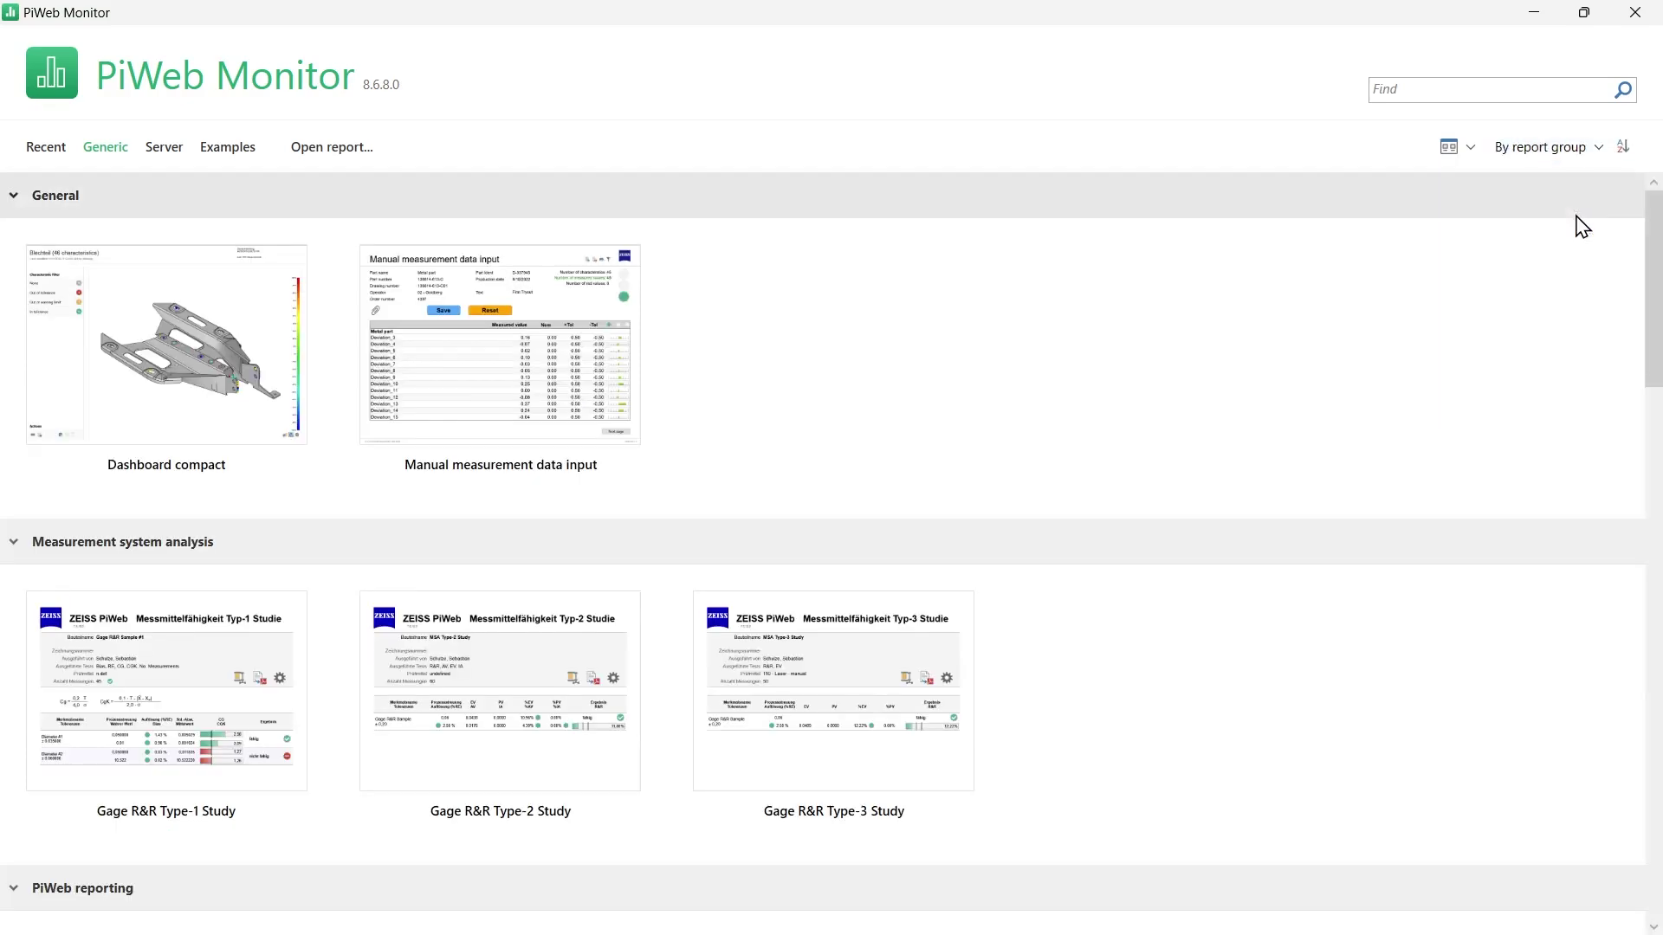
pyautogui.scroll(-3, 1347, 430)
pyautogui.scroll(-14, 1356, 431)
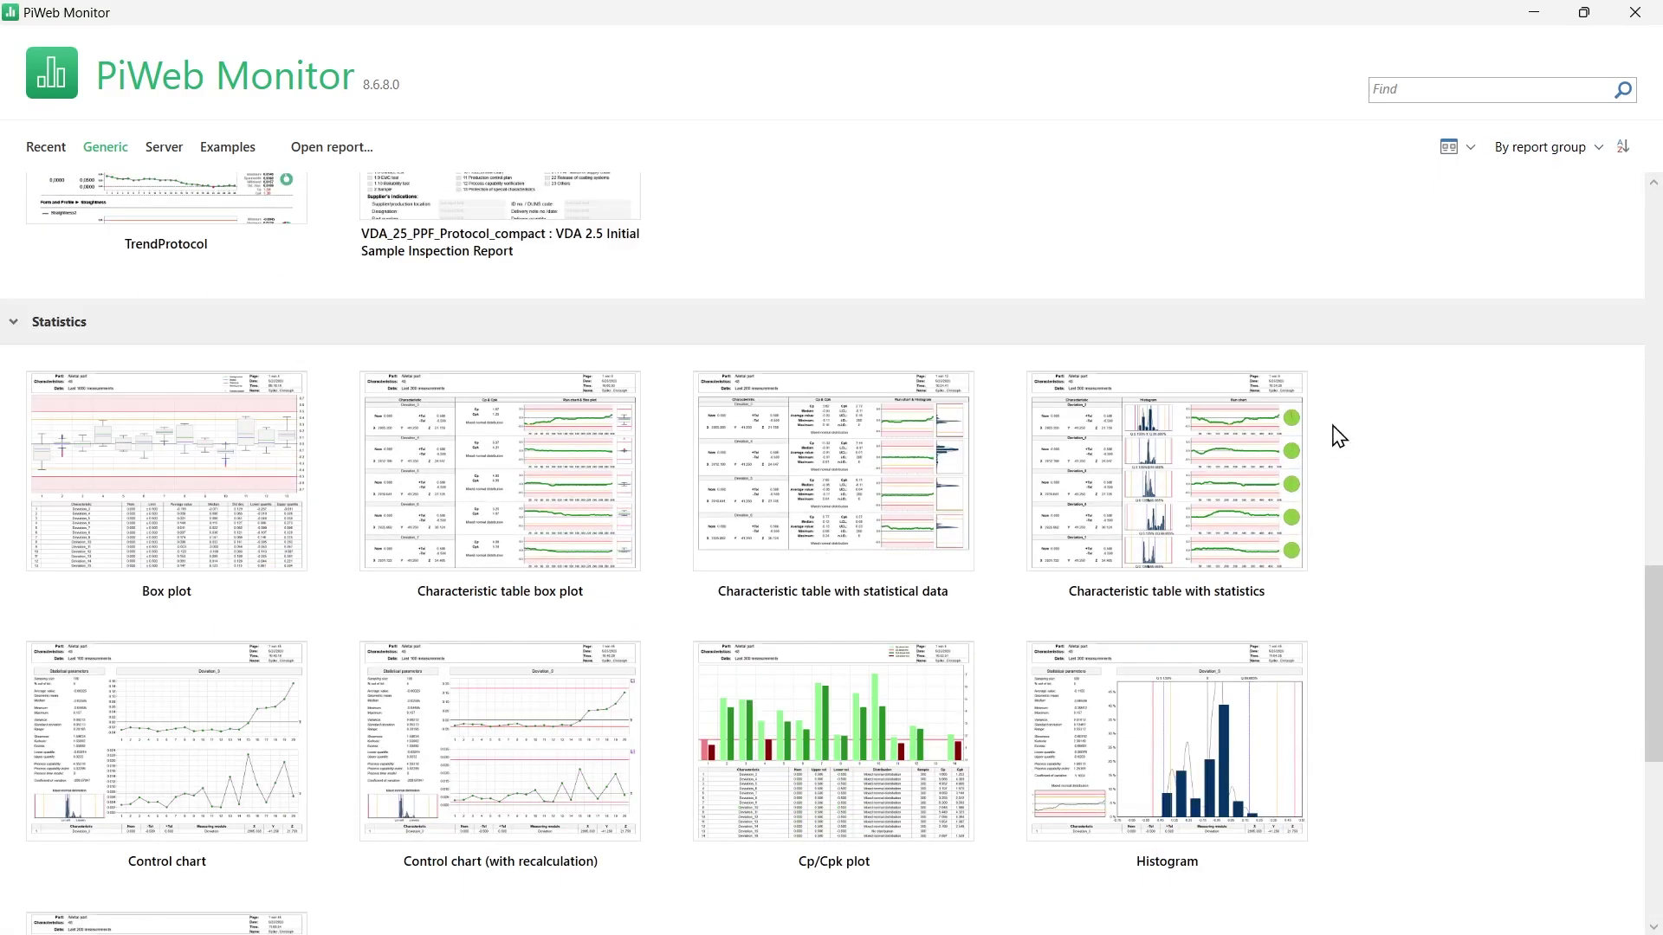
# - Open the Characteristic table with statistical data template and browse its Recent, Favorites and Network connection tabs
pyautogui.click(879, 475)
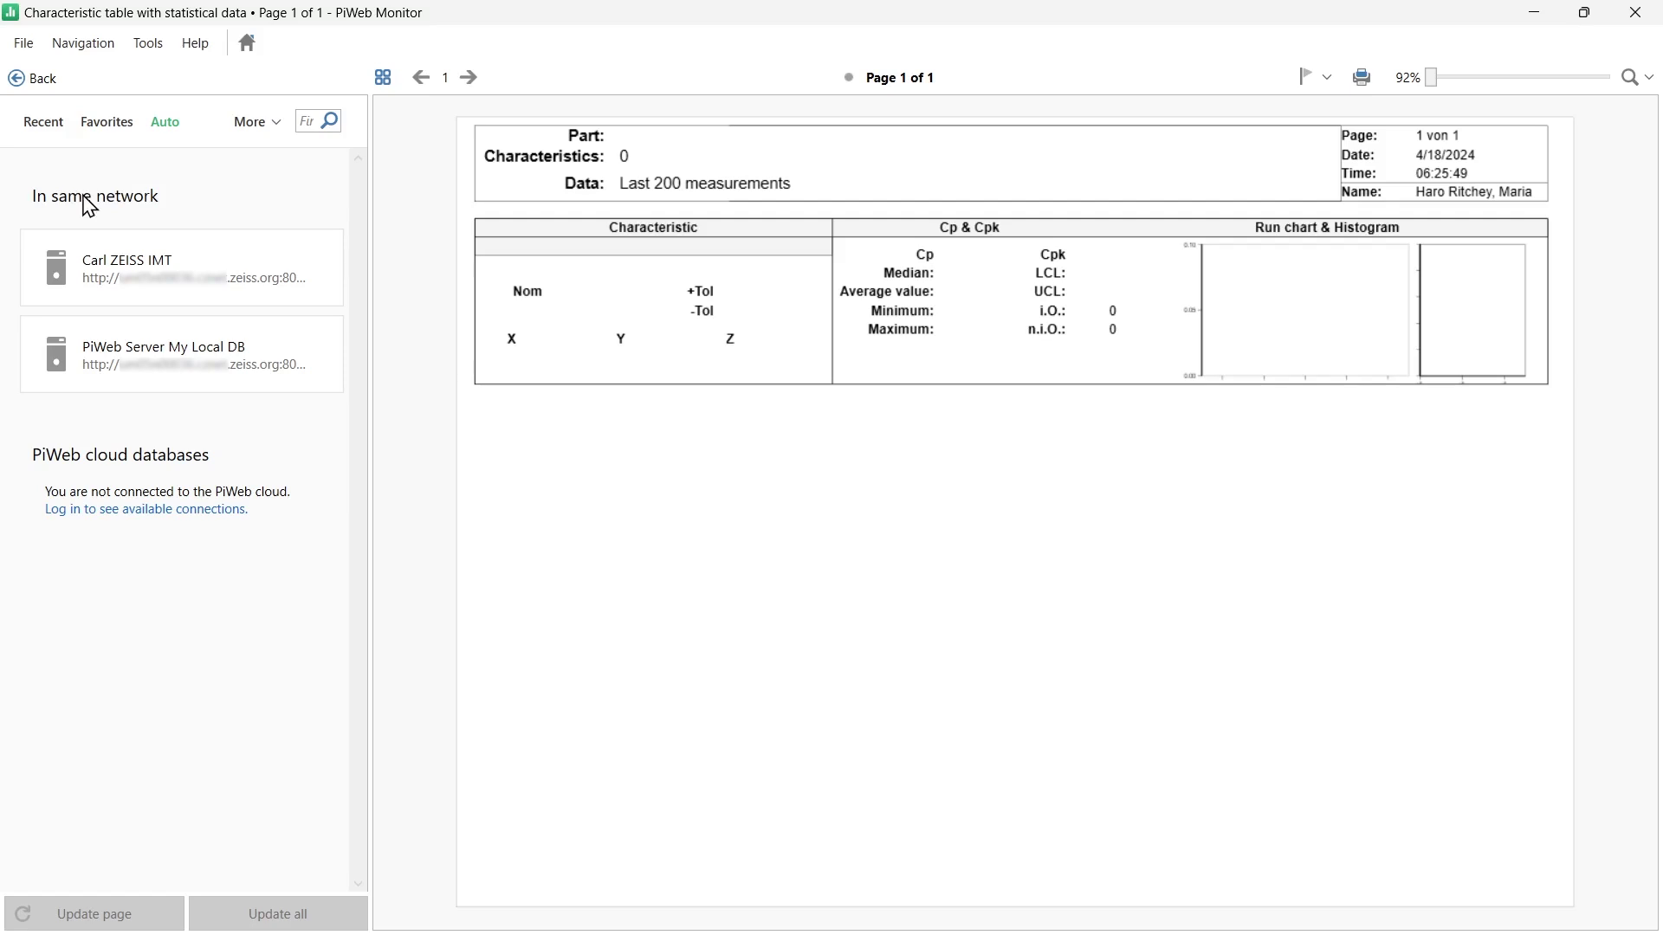
pyautogui.click(42, 128)
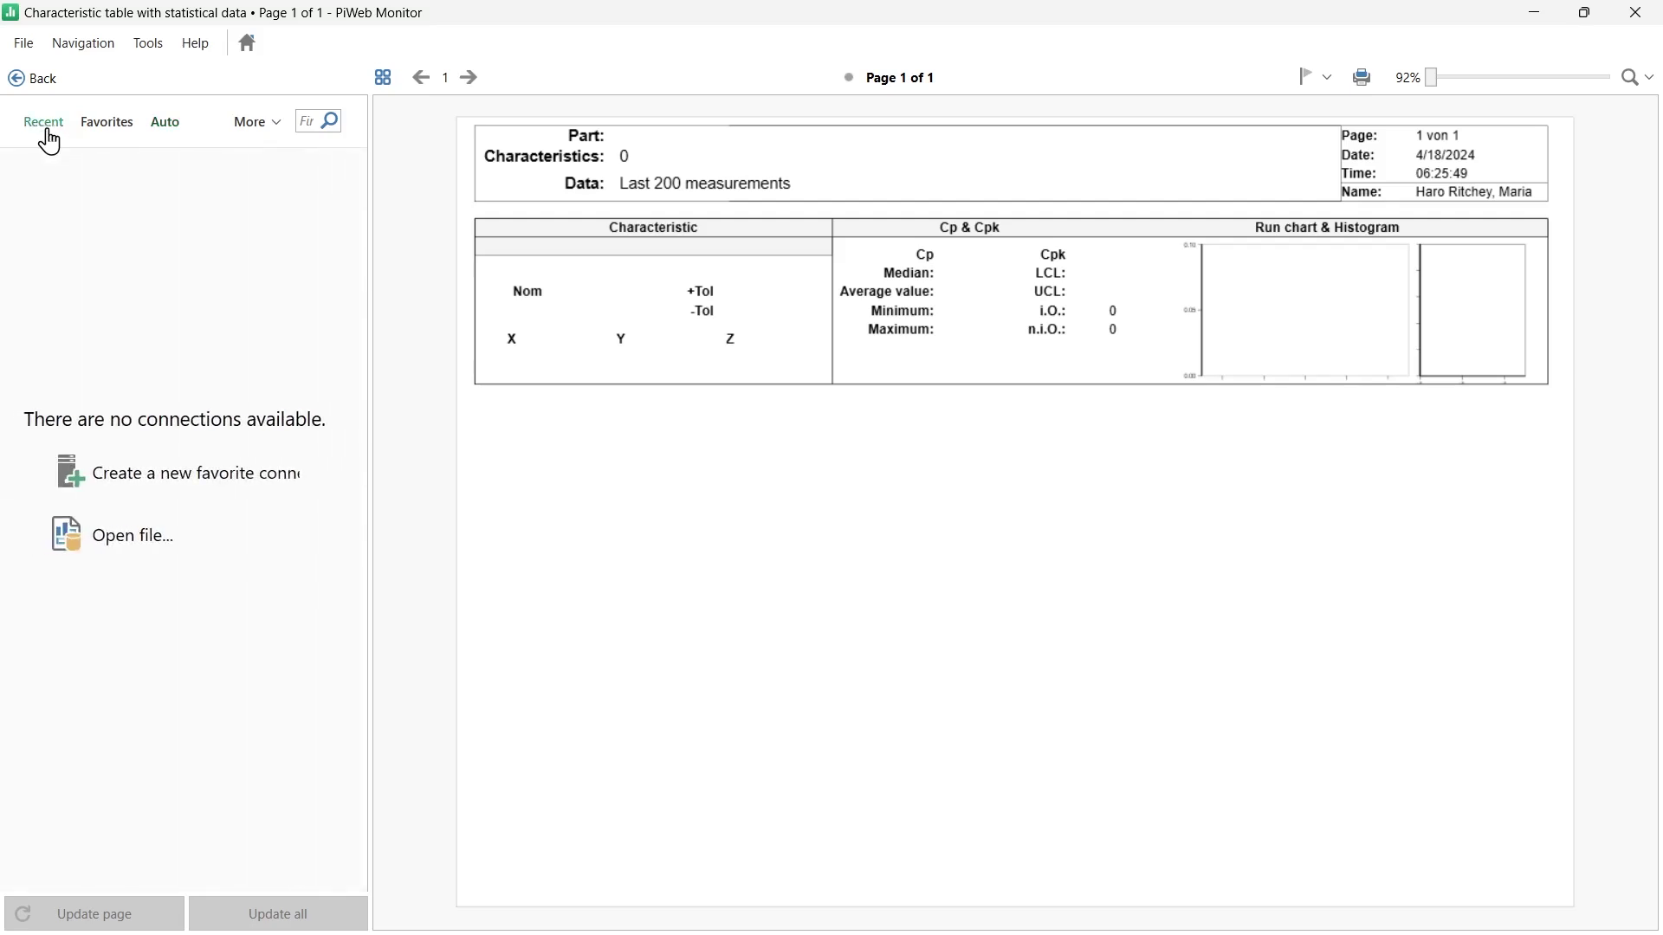
pyautogui.click(98, 141)
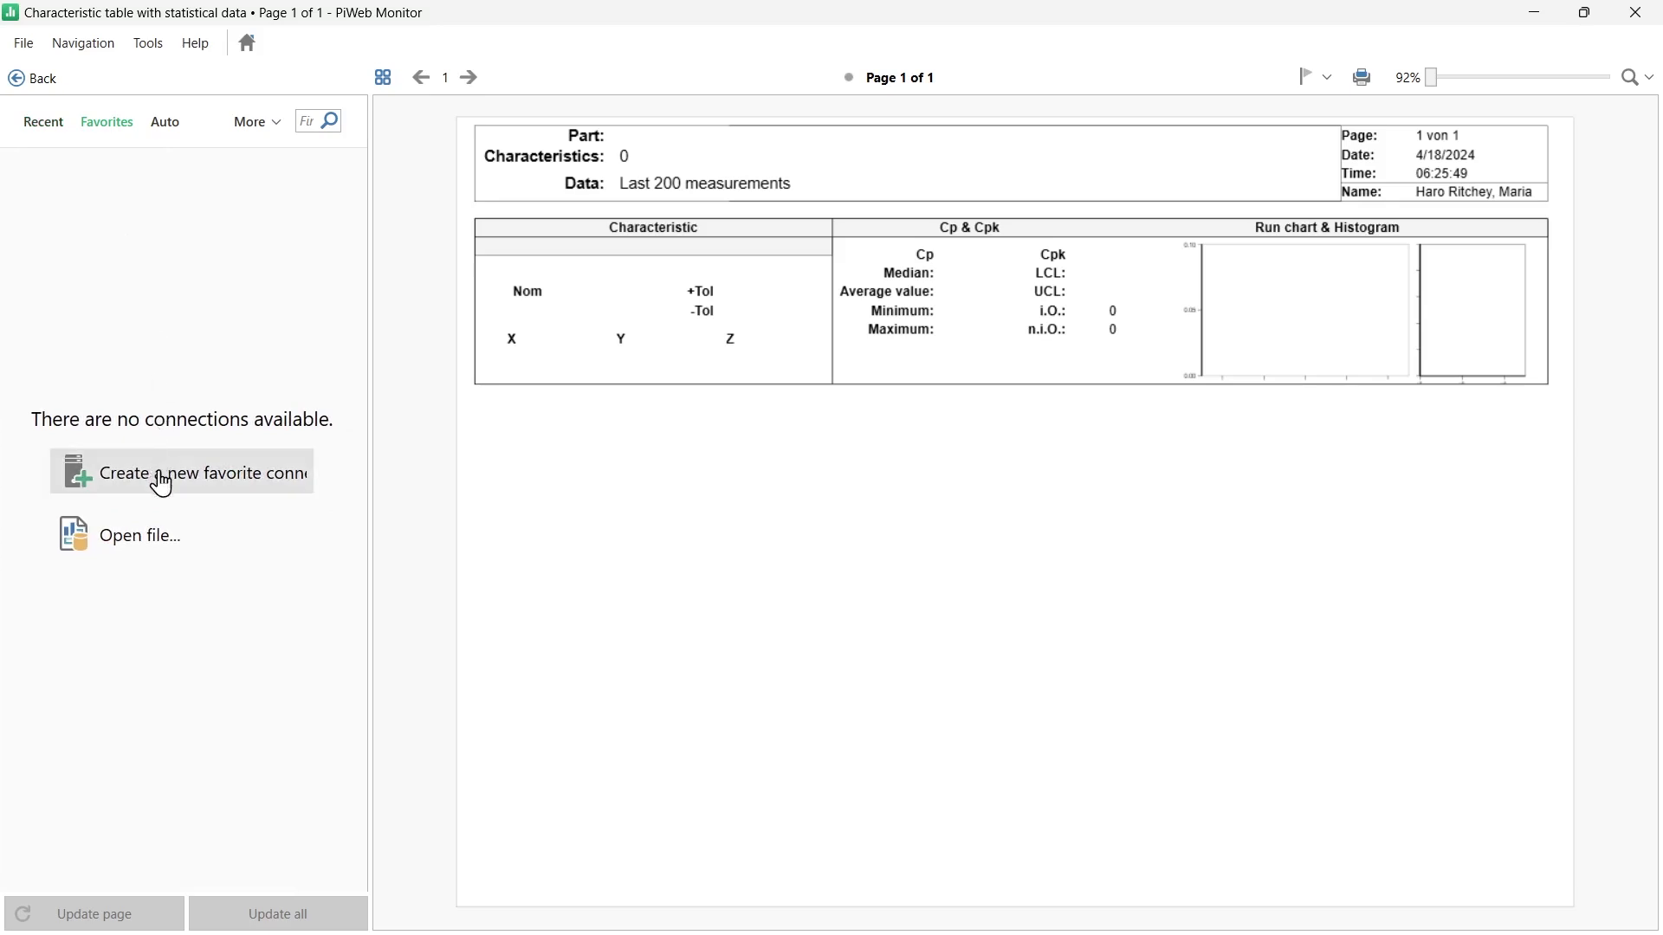
pyautogui.click(168, 127)
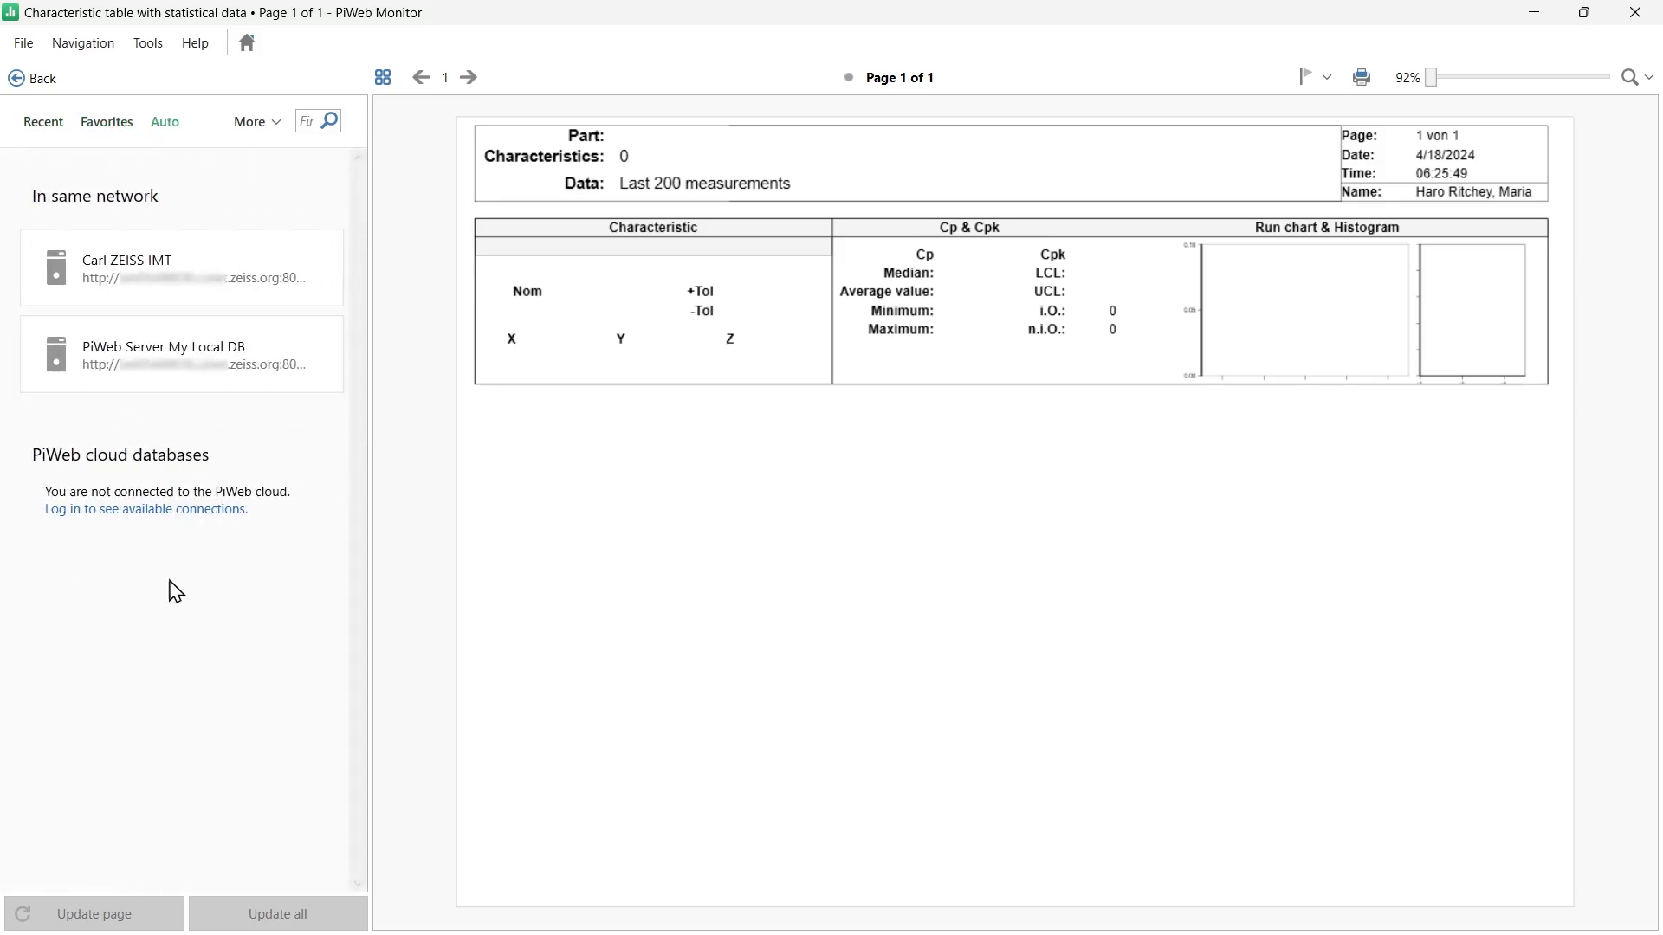
pyautogui.rightClick(142, 382)
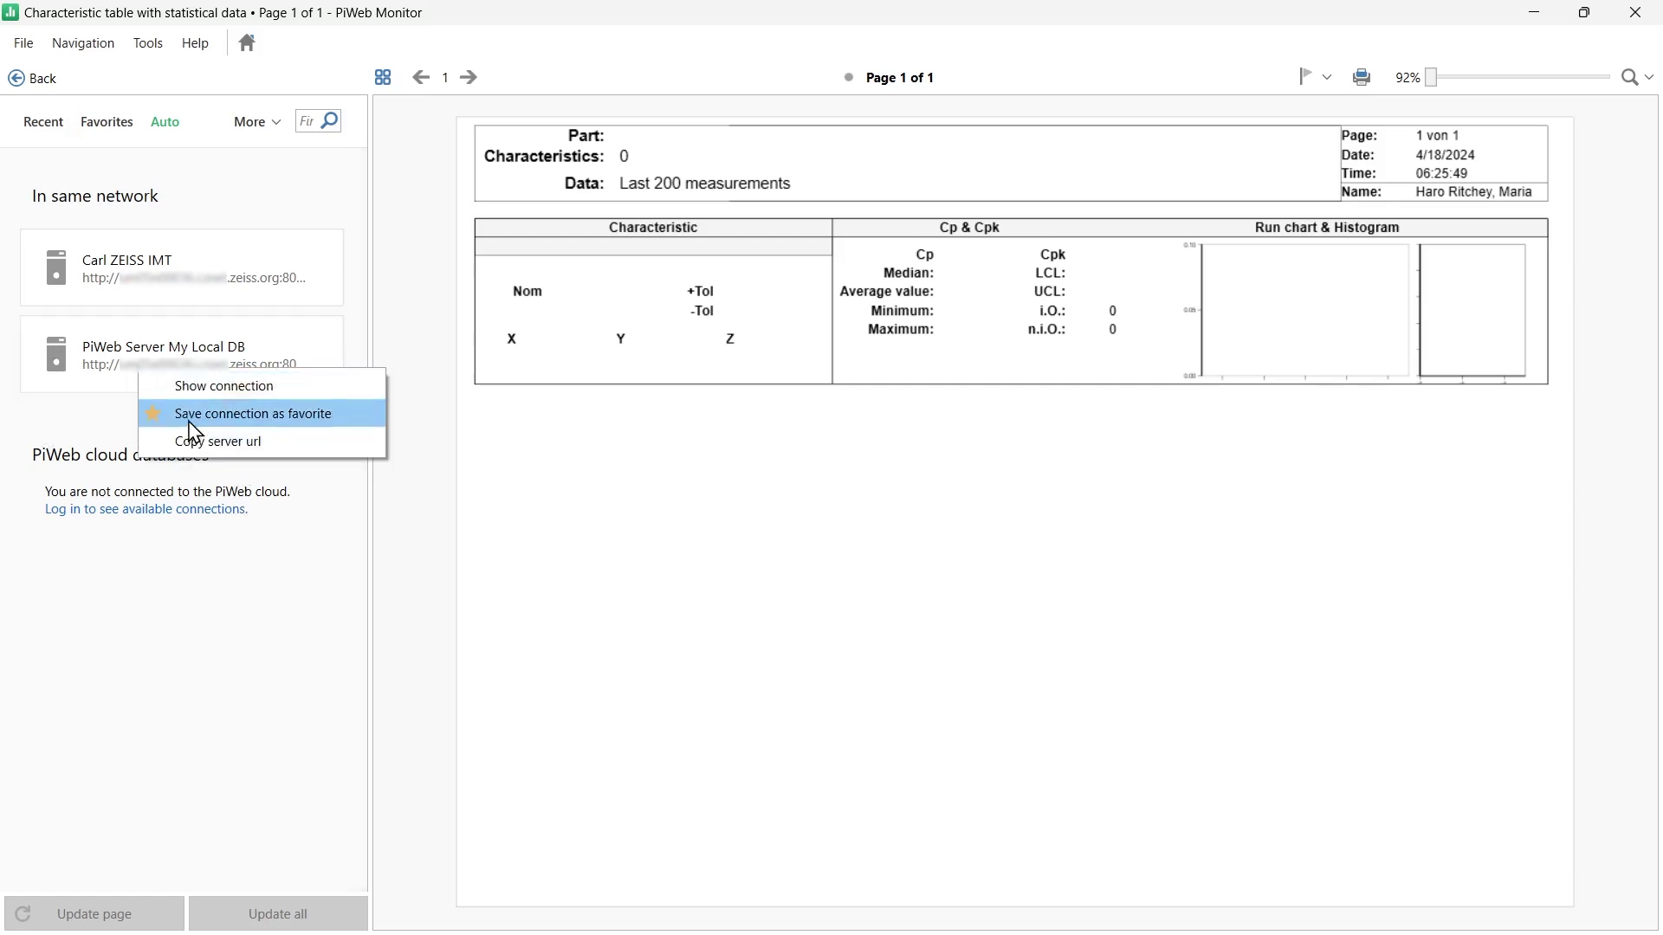
pyautogui.click(110, 127)
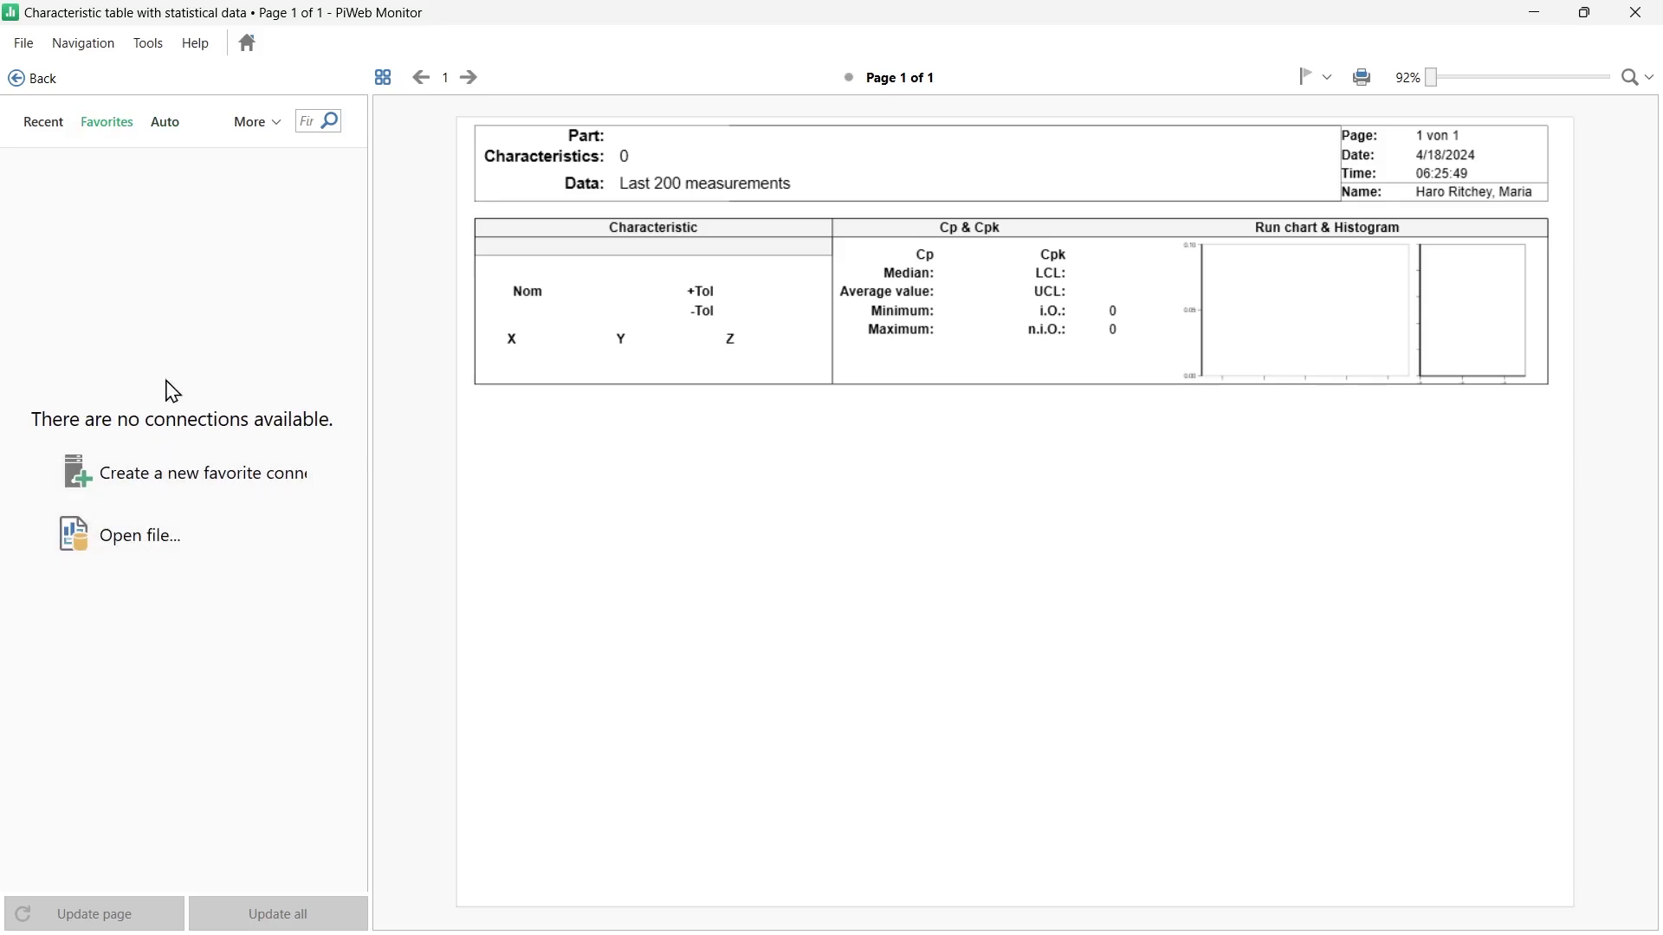
pyautogui.click(265, 130)
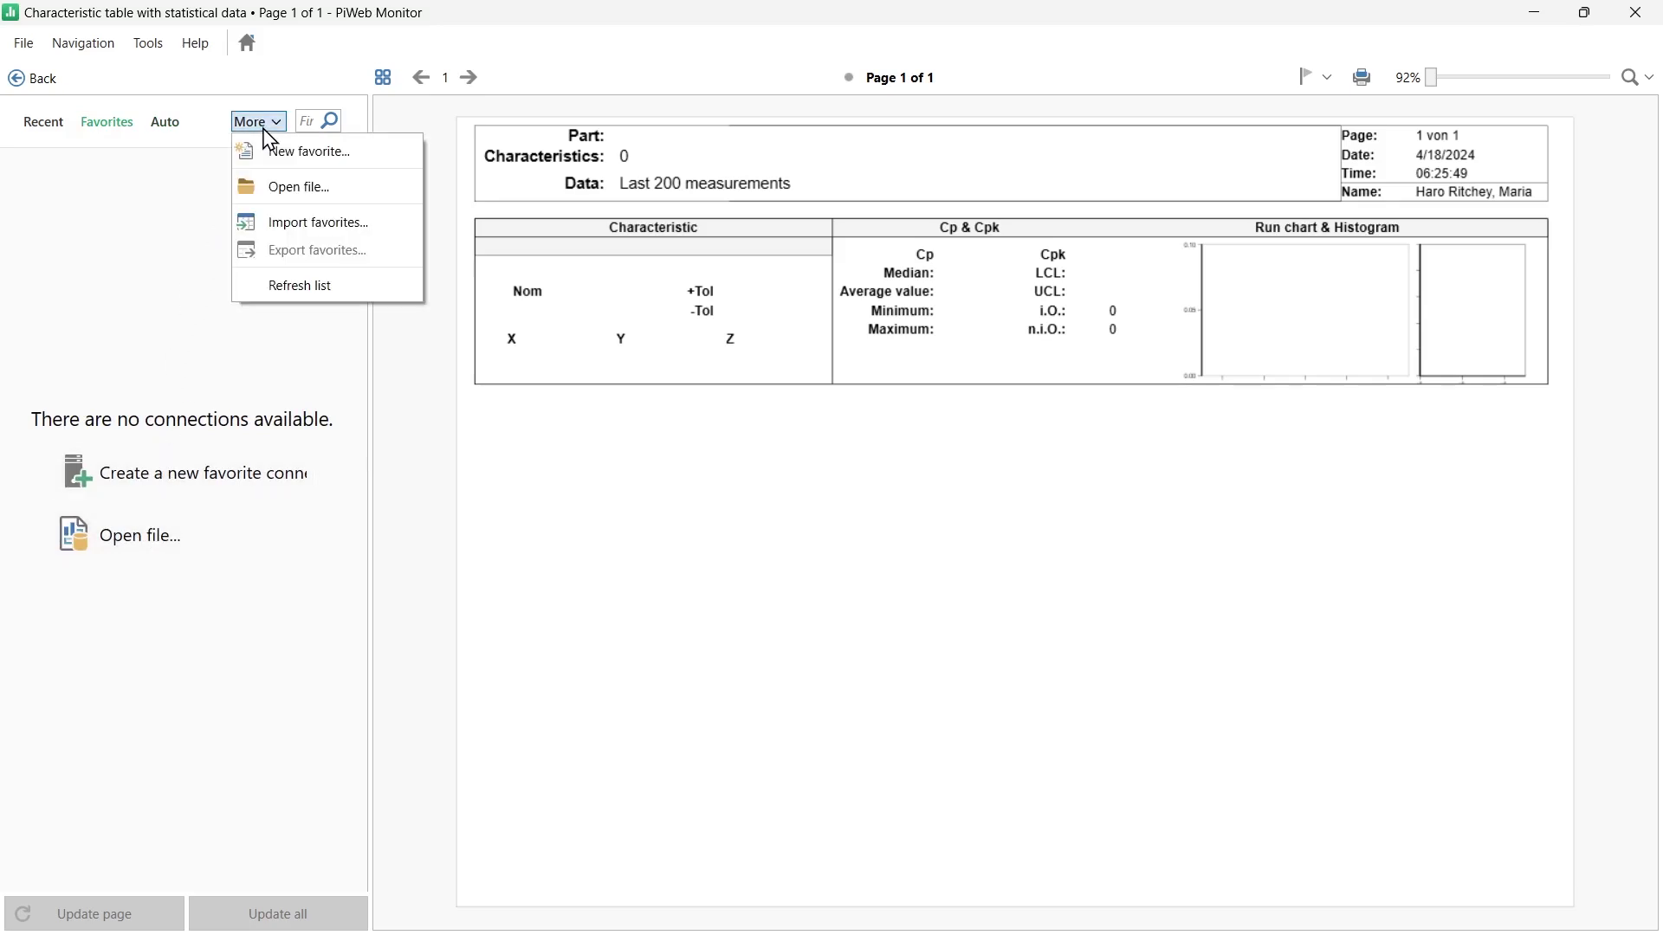
# - Open the PiWeb_Server_Training.qdb database file as the report's data source
pyautogui.click(271, 188)
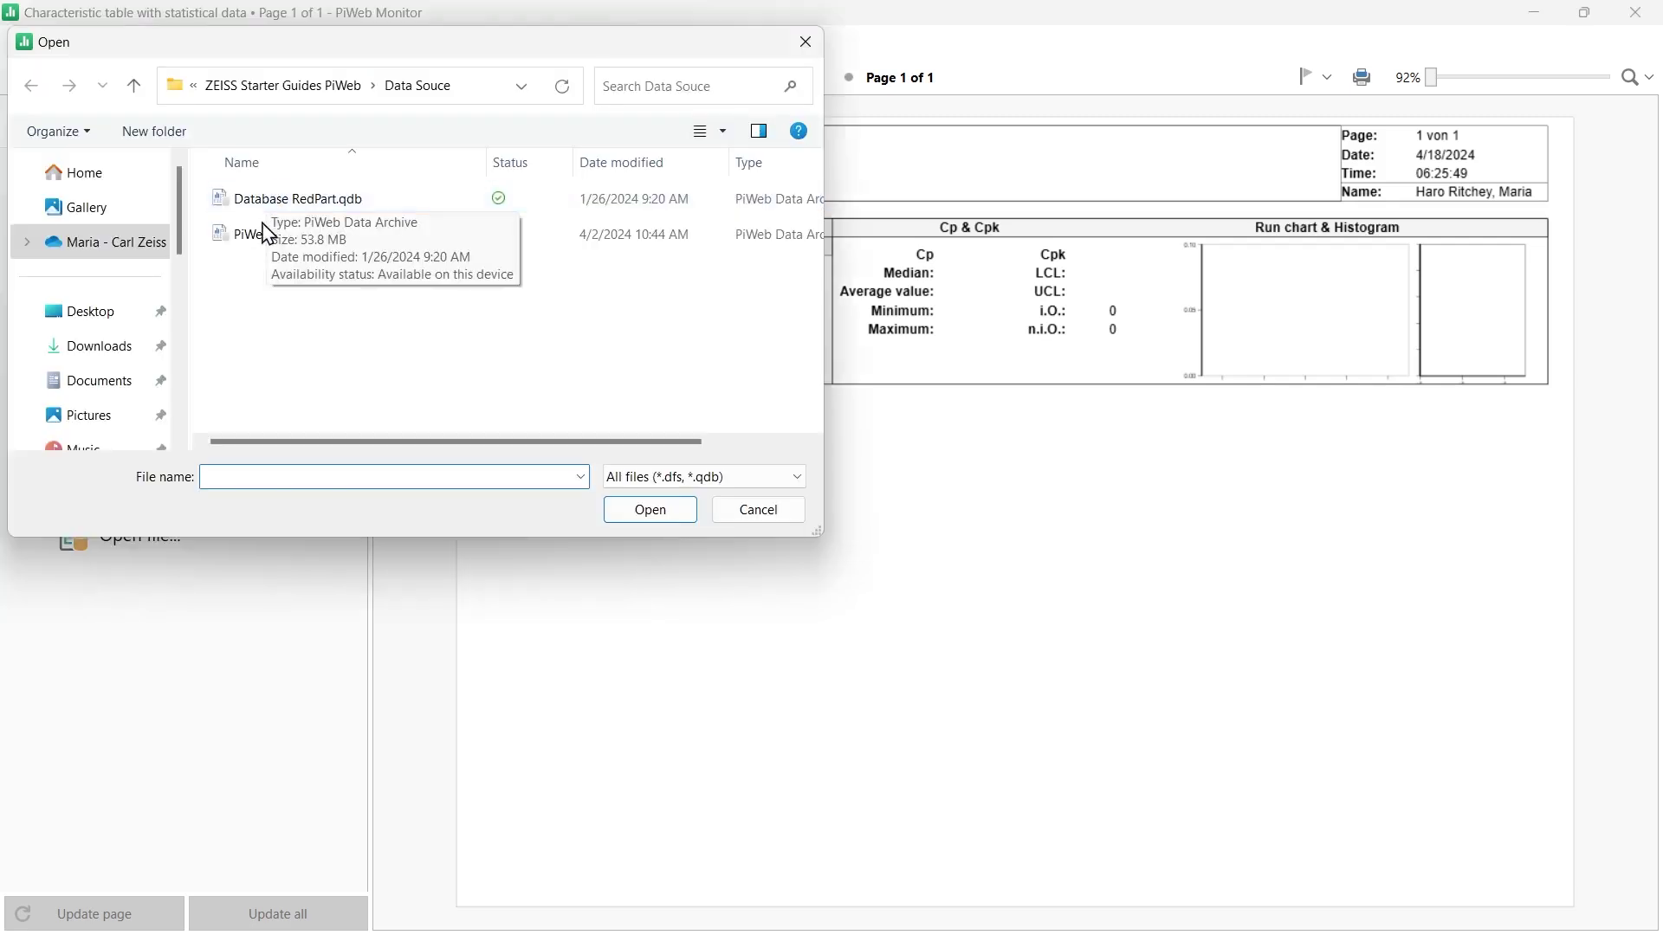
pyautogui.click(282, 243)
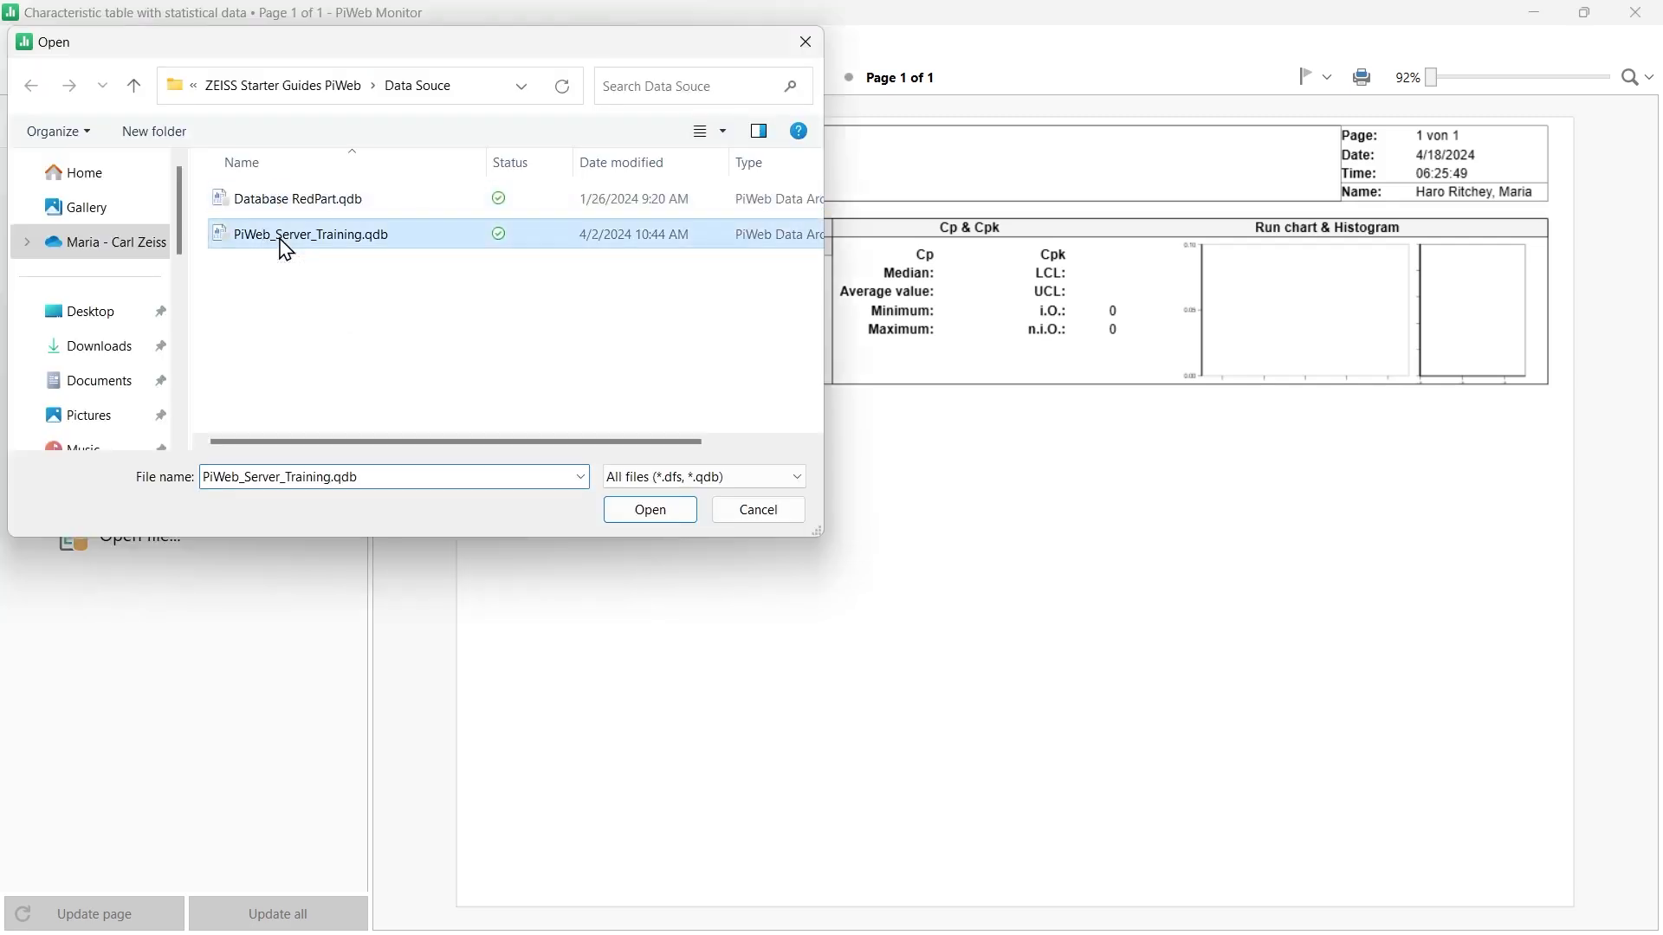
pyautogui.click(656, 516)
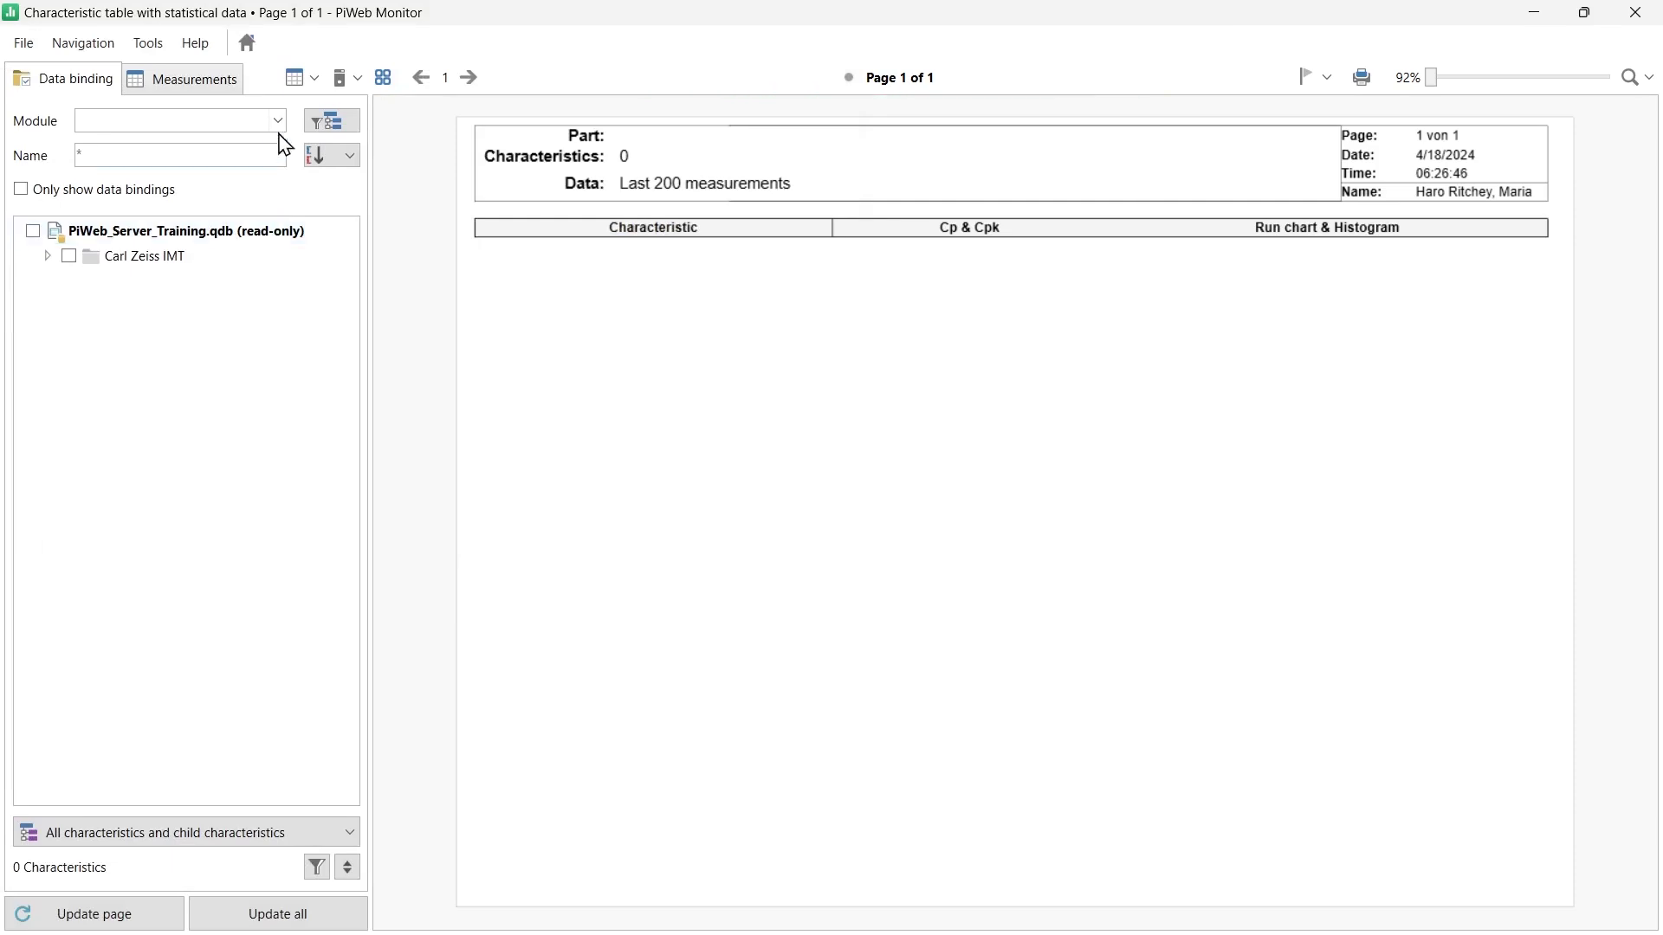
# - Enable Show connections in the data provider options and return to the Data binding panel
pyautogui.click(356, 84)
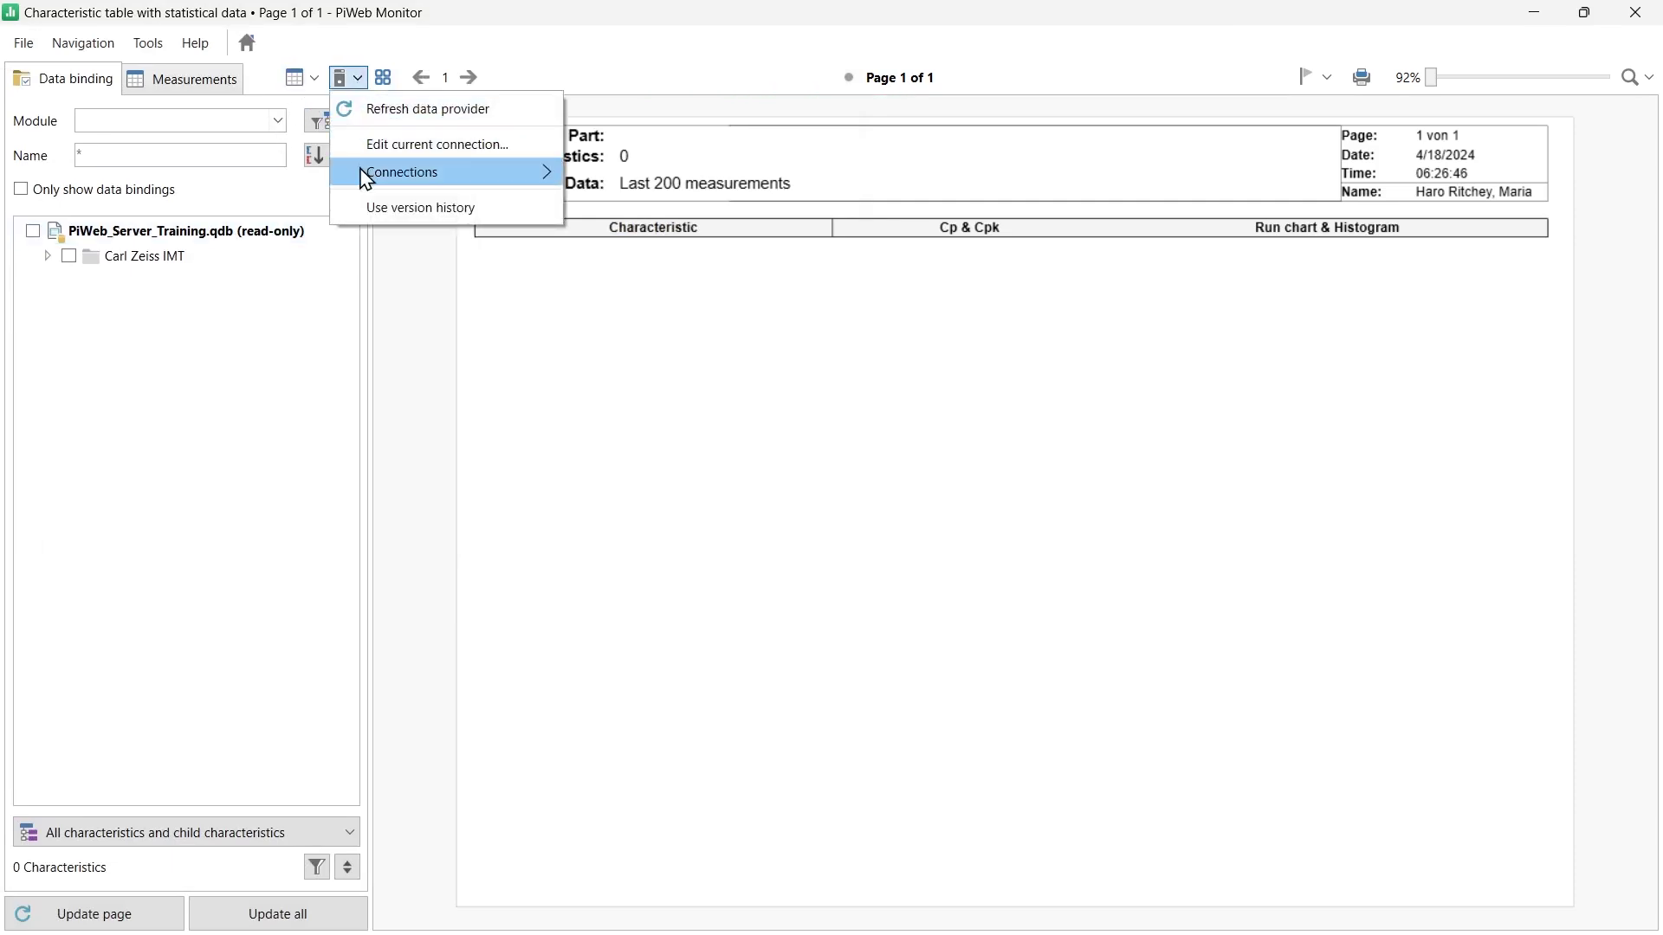
pyautogui.moveTo(367, 177)
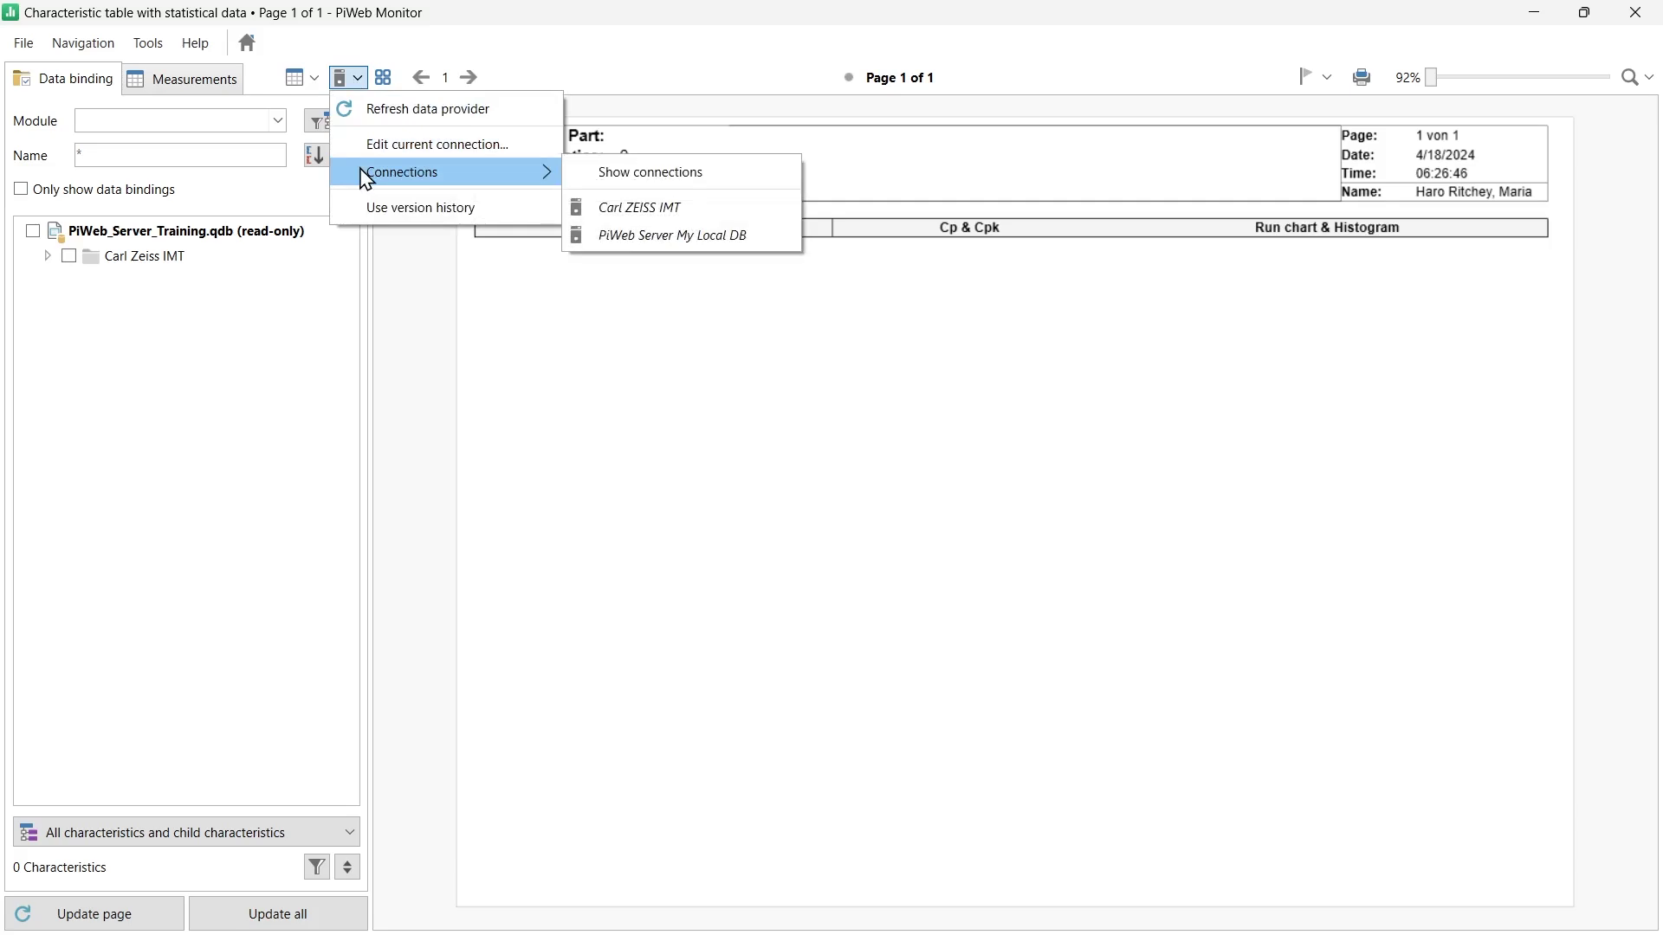
pyautogui.click(633, 179)
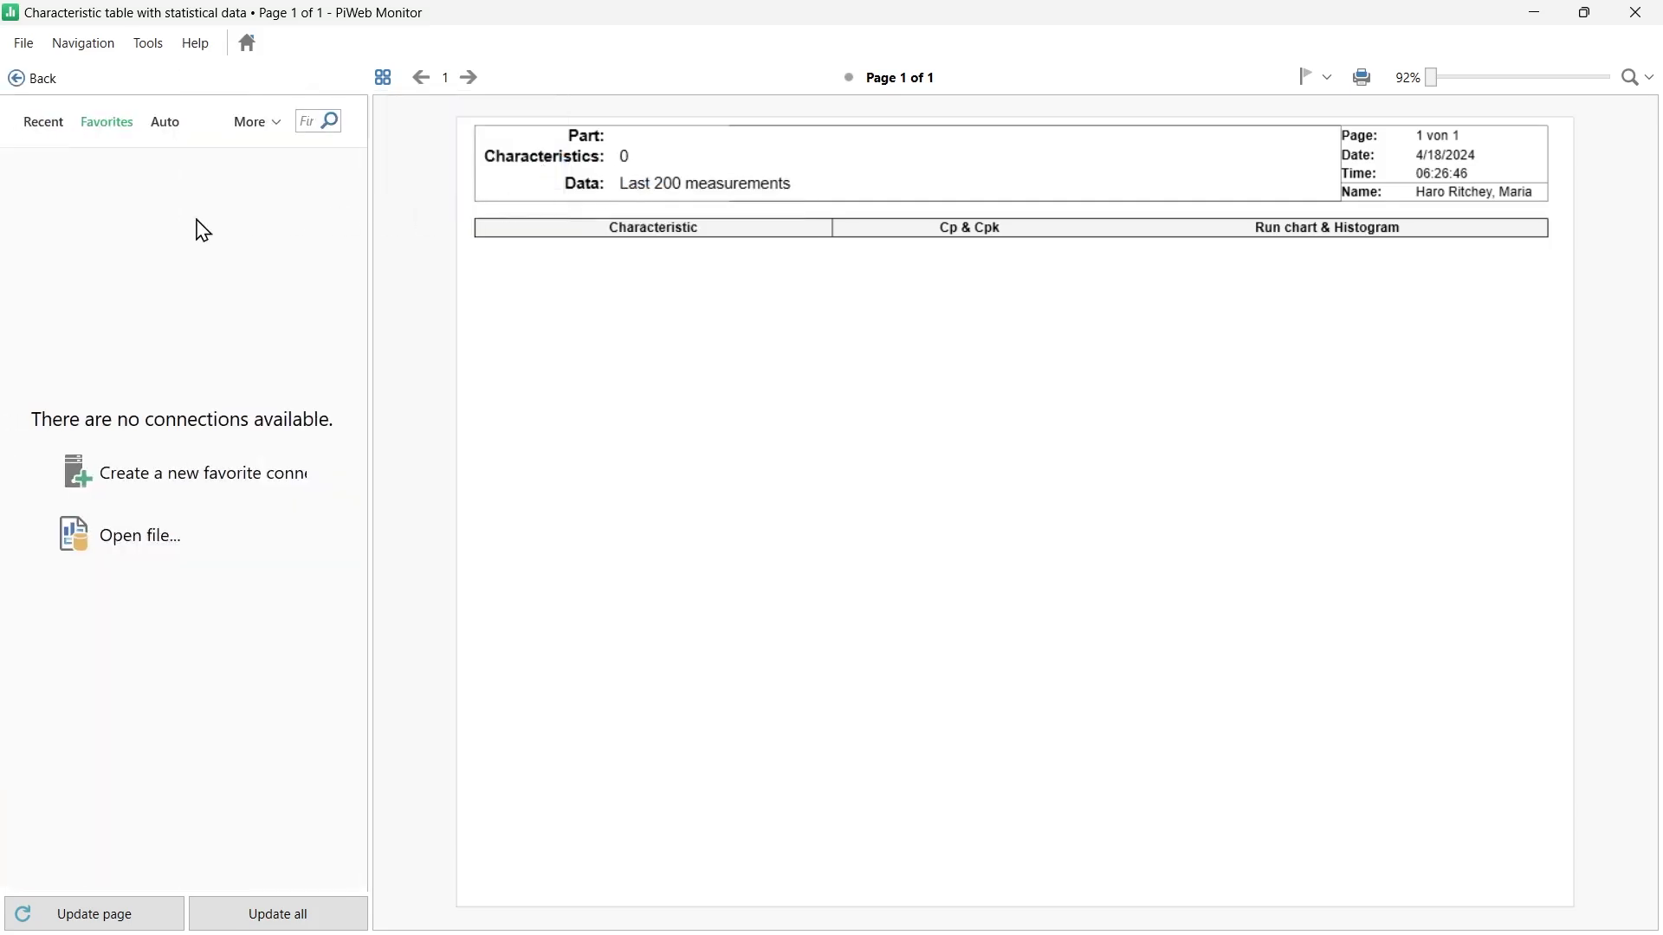
pyautogui.click(260, 123)
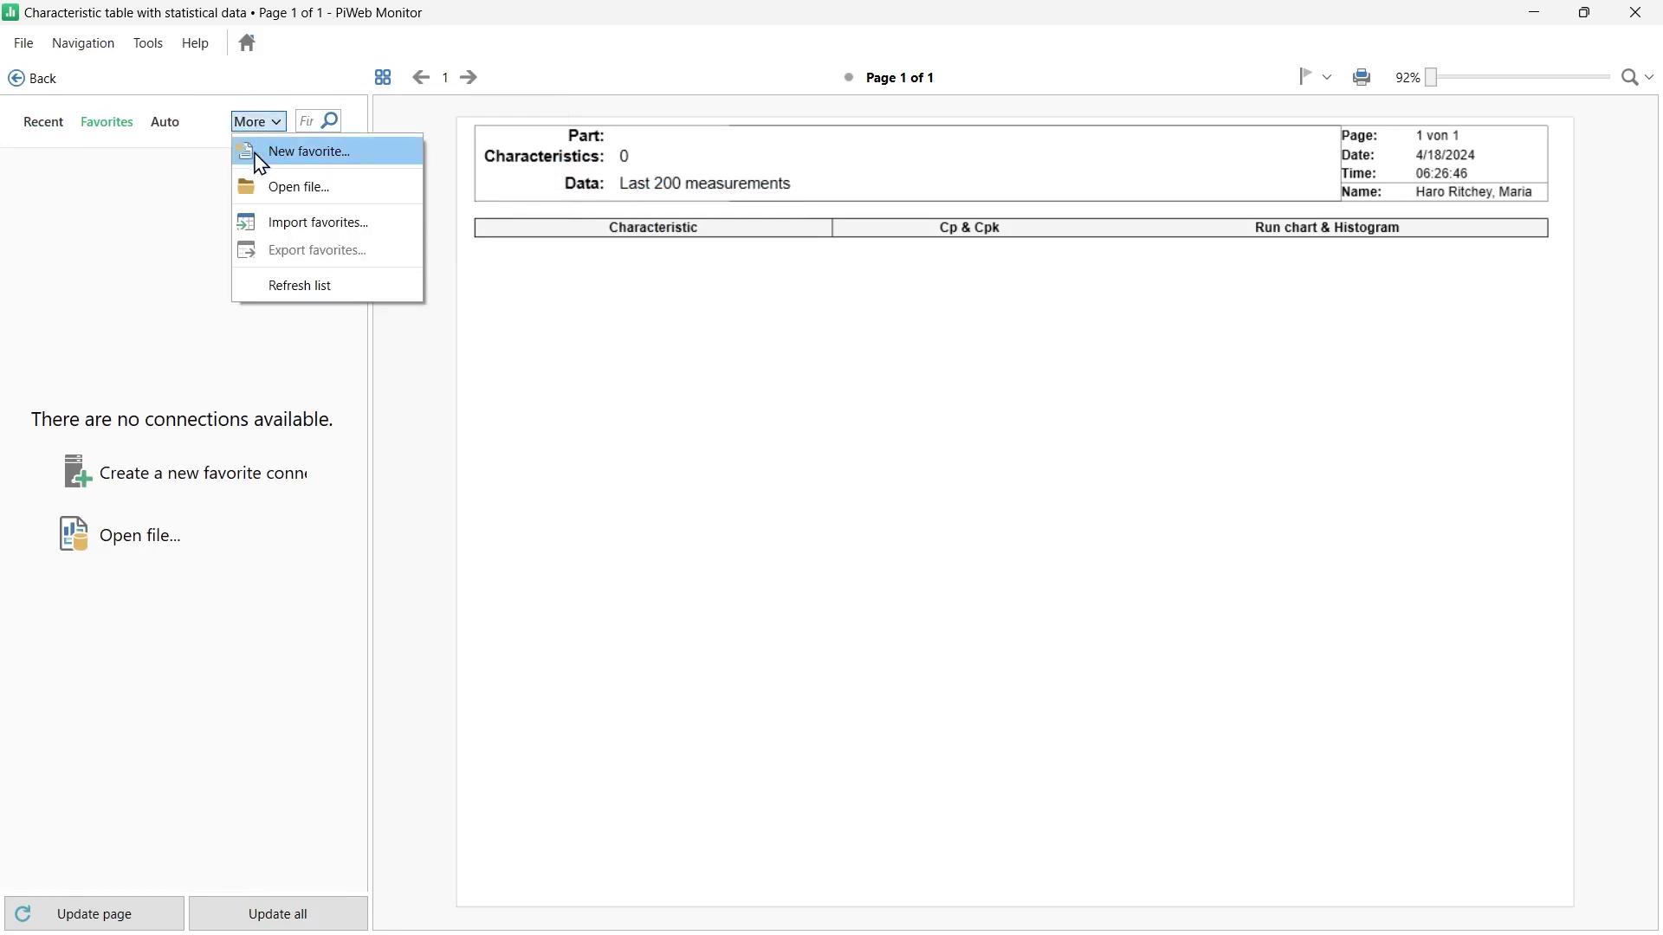
pyautogui.click(197, 174)
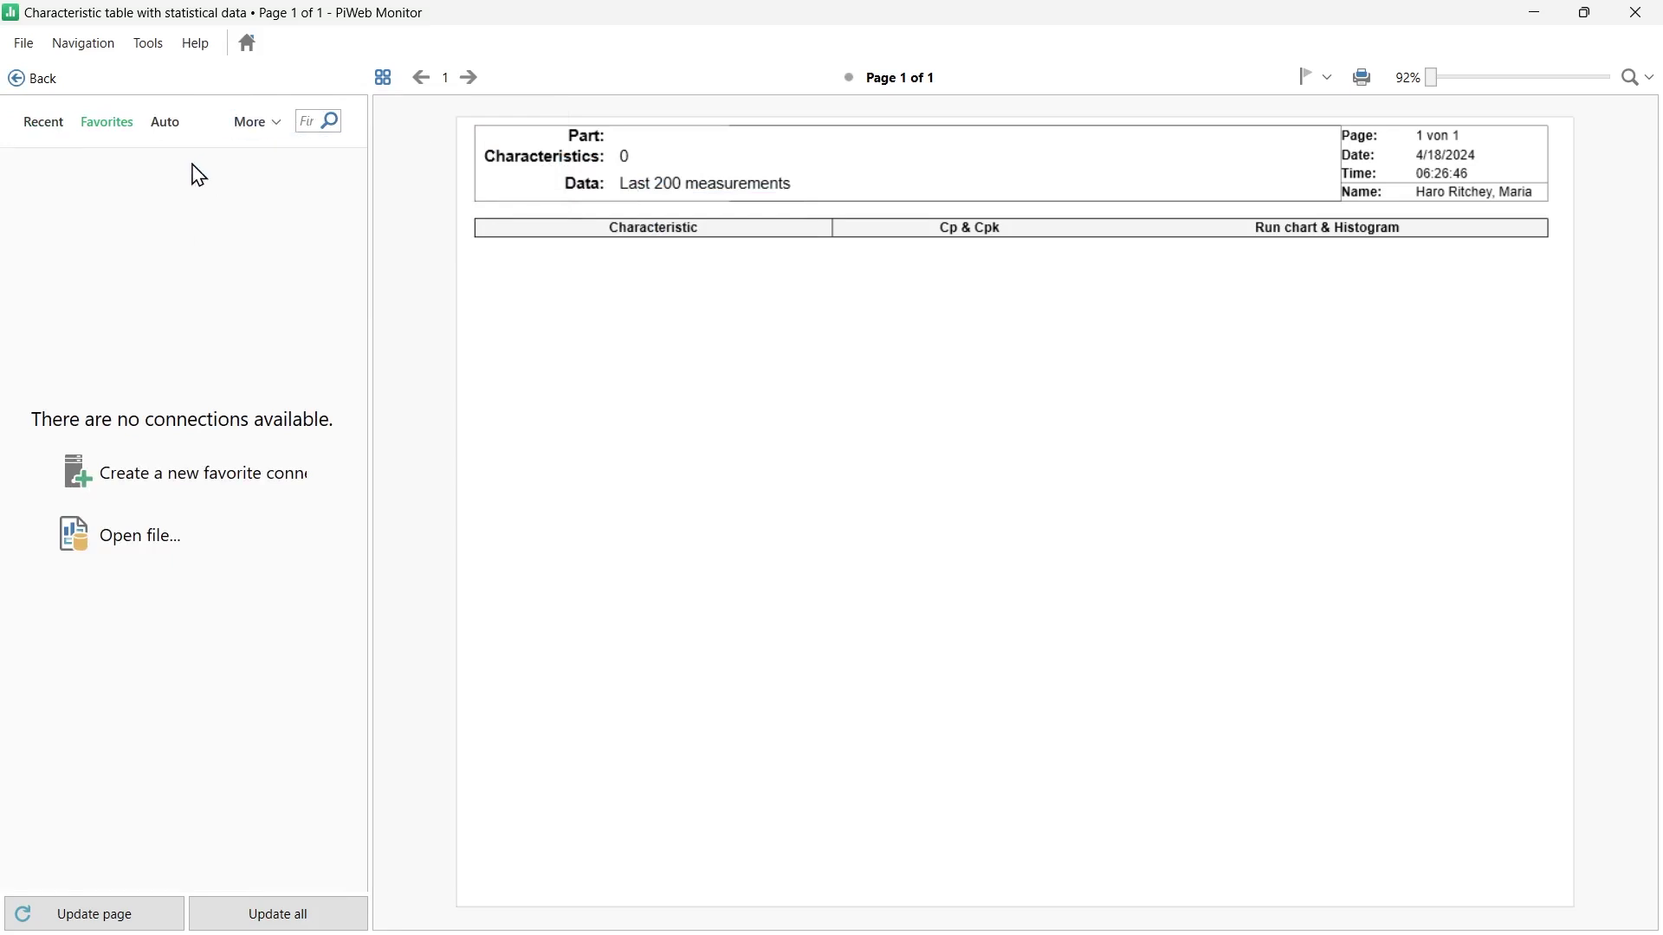
pyautogui.click(38, 84)
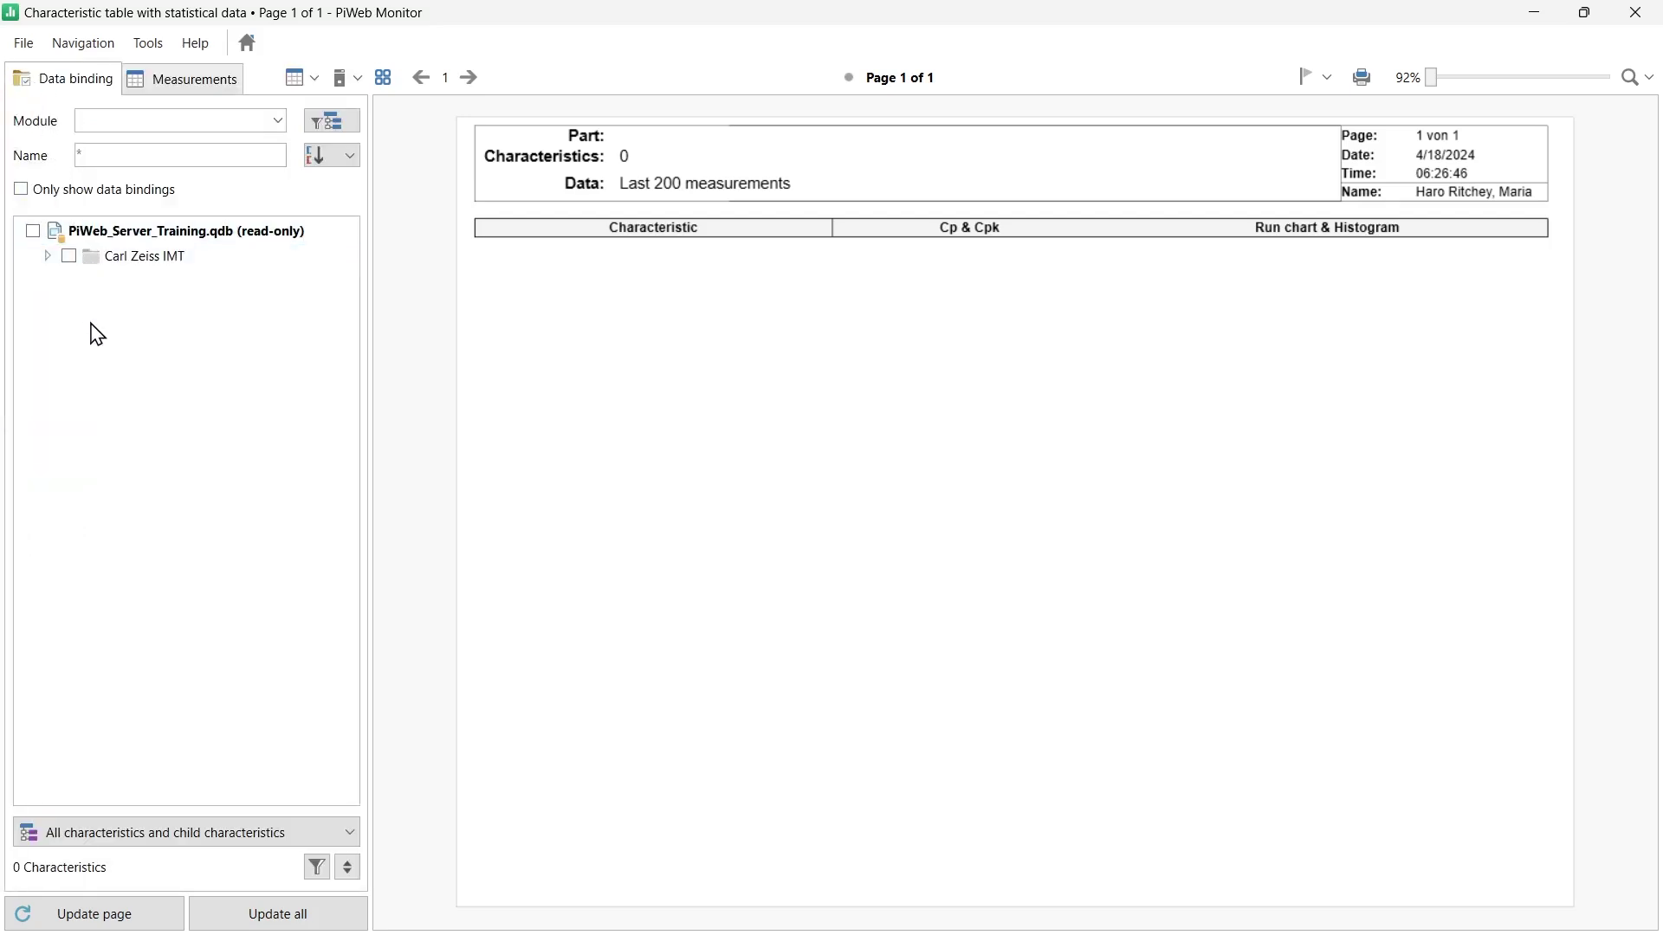
# - Expand Carl Zeiss IMT > PiWeb Basic Training > Cadcube in the Data binding tree
pyautogui.click(47, 257)
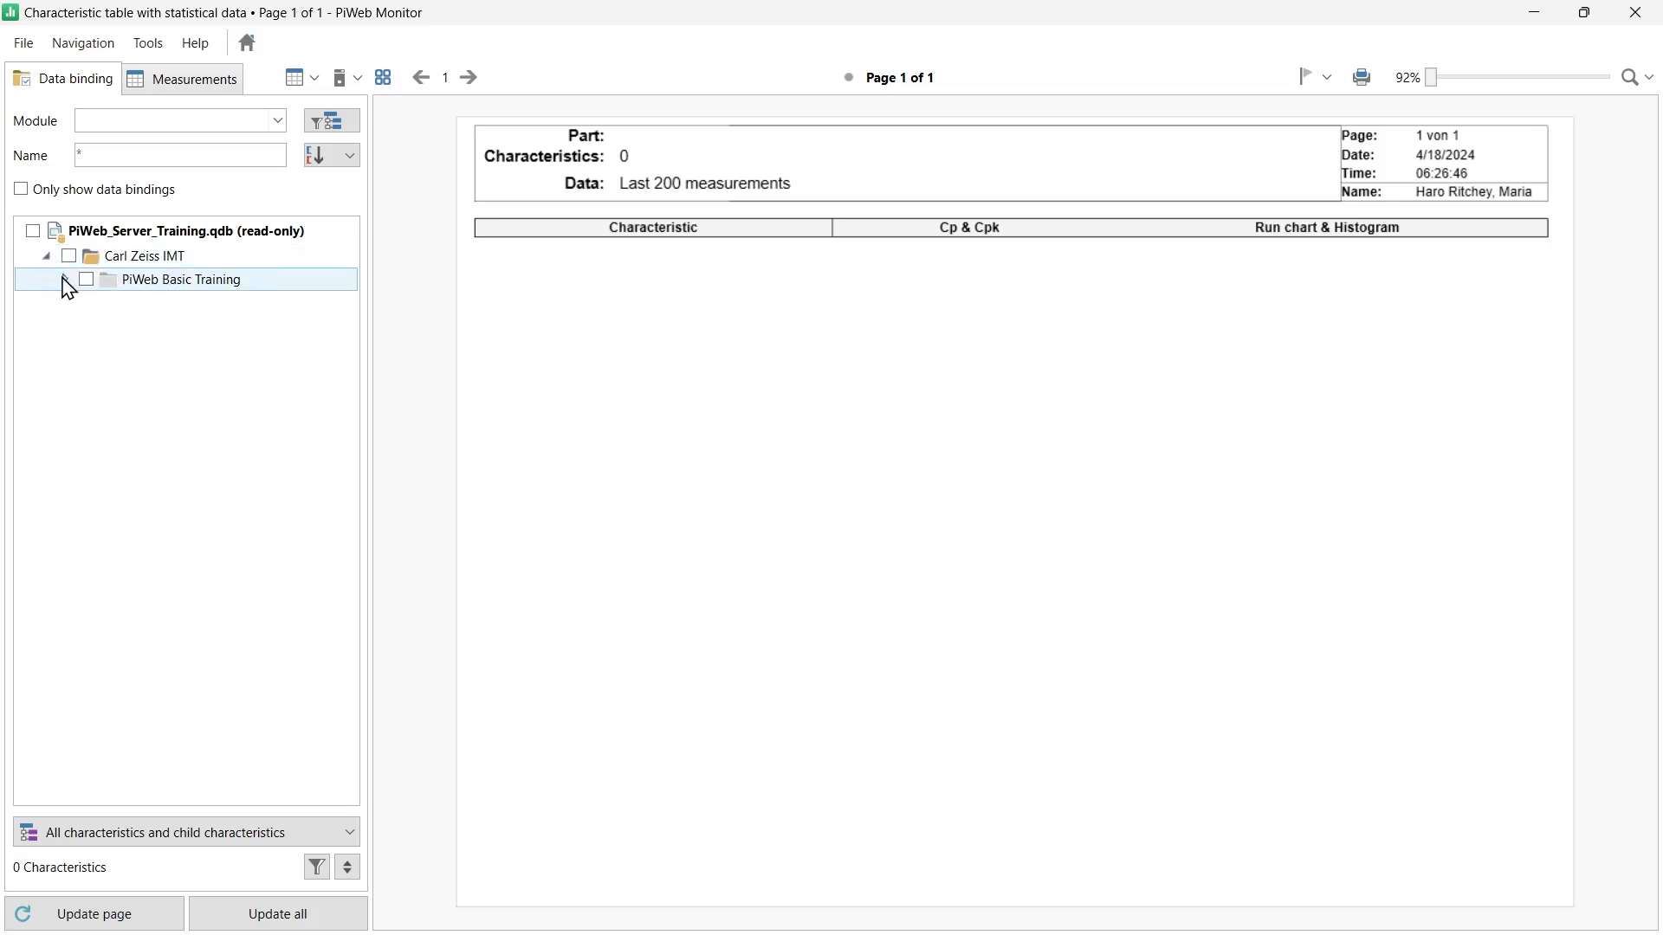
pyautogui.click(64, 279)
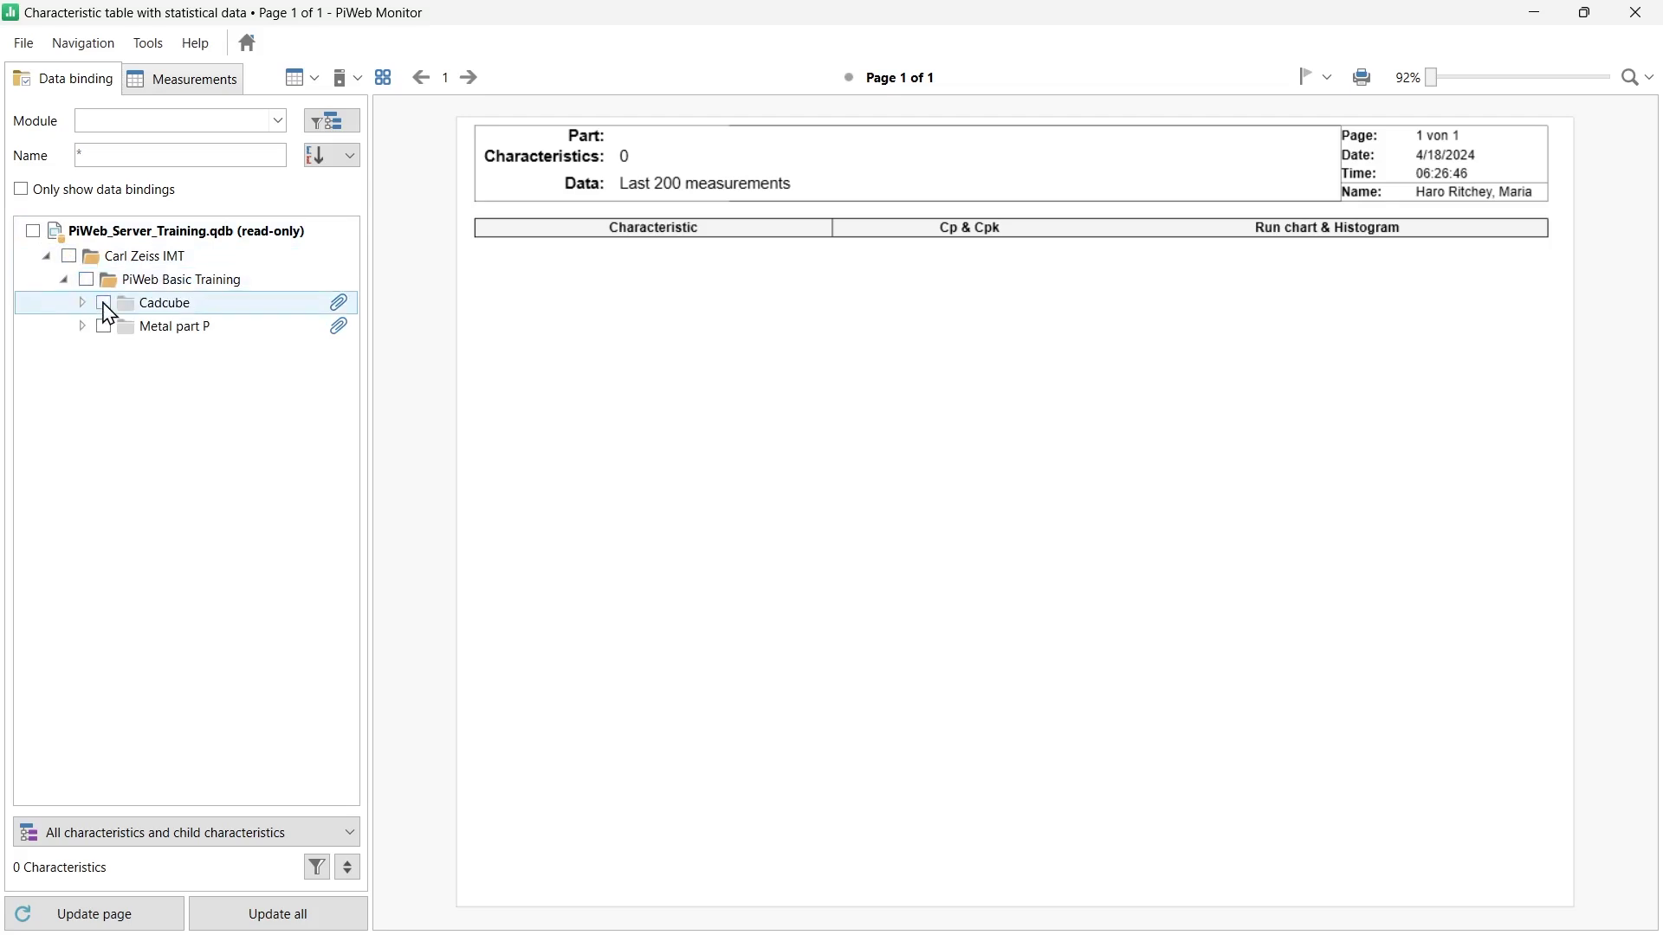
pyautogui.click(83, 305)
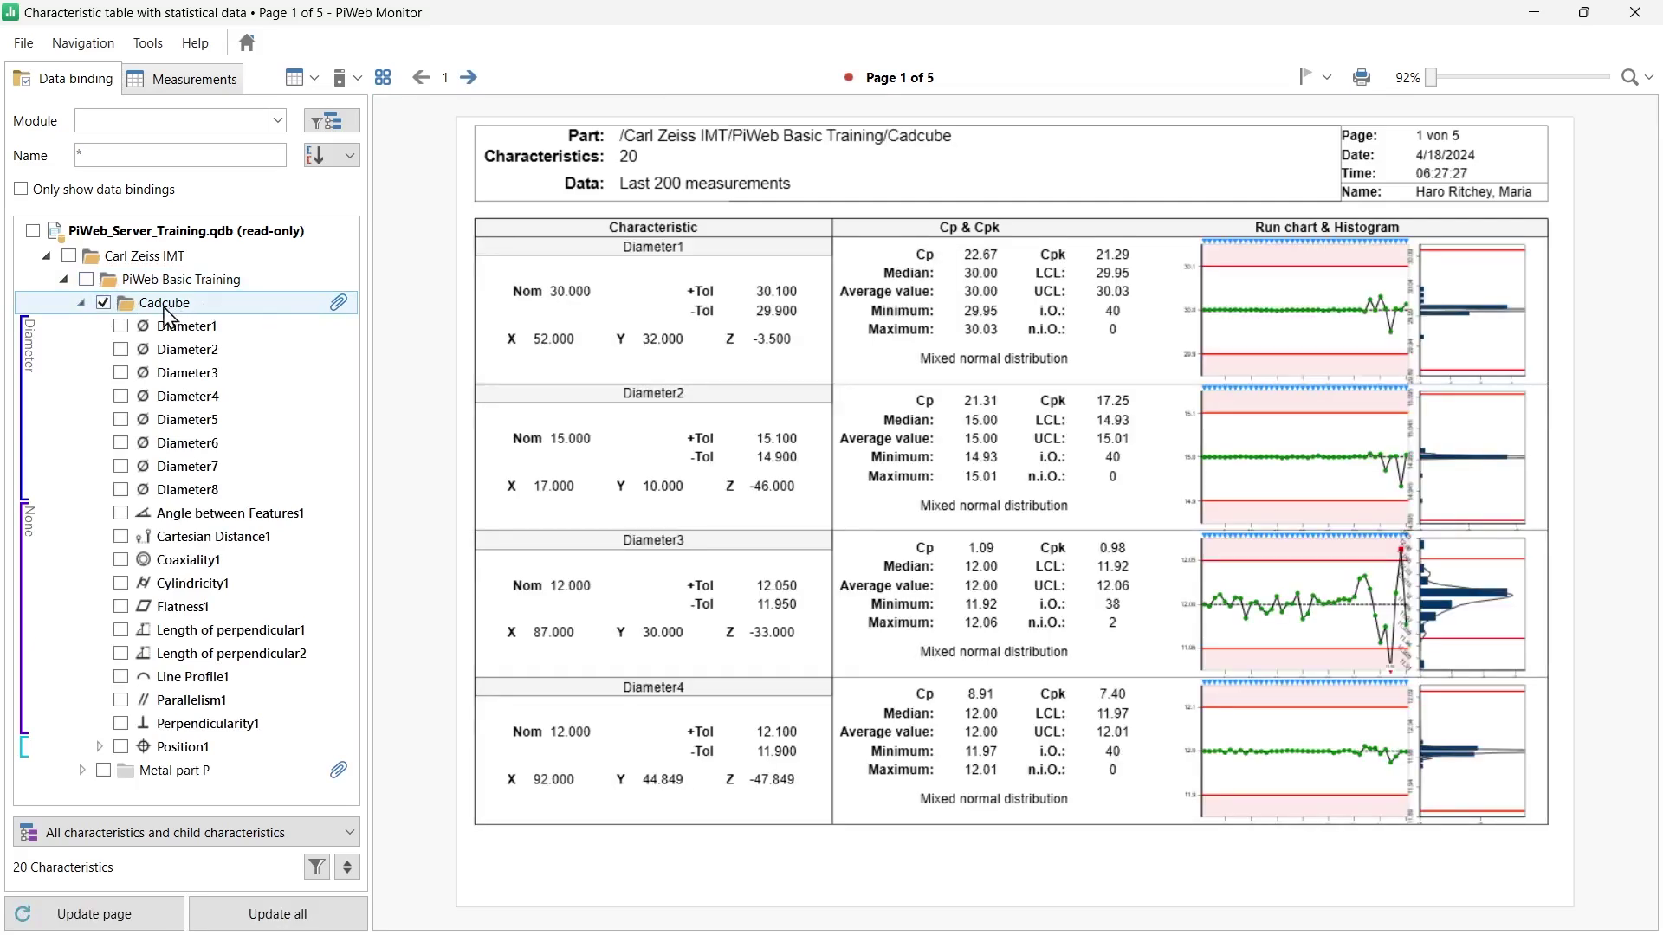
# - Bind only Diameter1, Diameter2 and Diameter3 instead of the whole Cadcube part
pyautogui.click(104, 303)
pyautogui.click(121, 325)
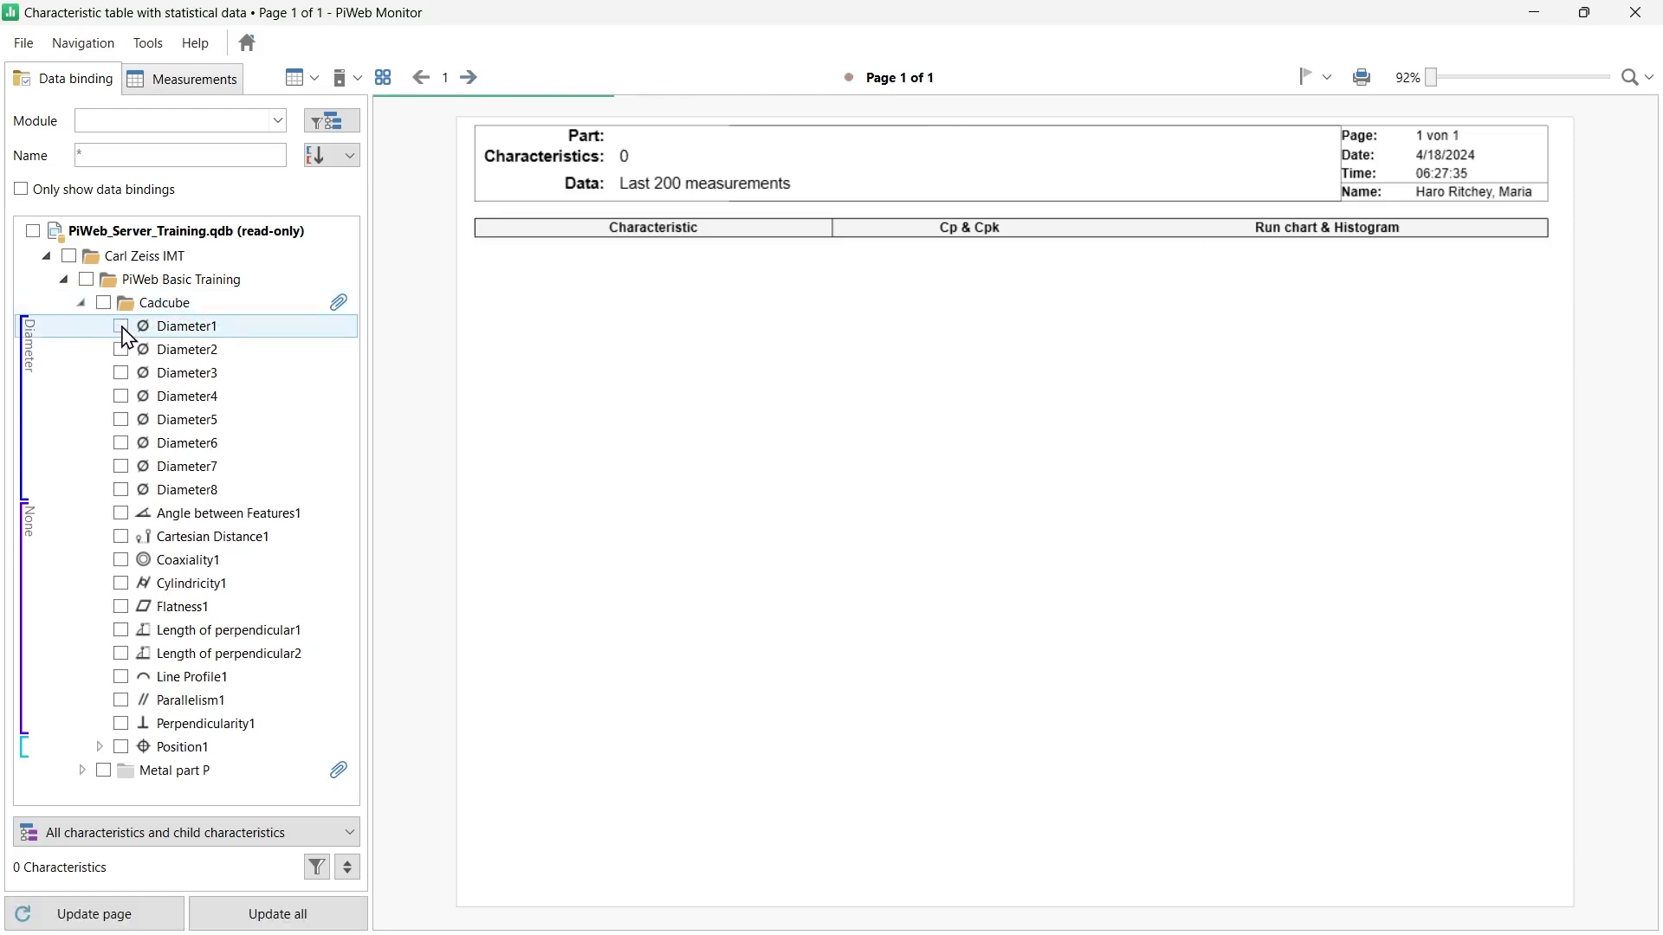
pyautogui.click(122, 350)
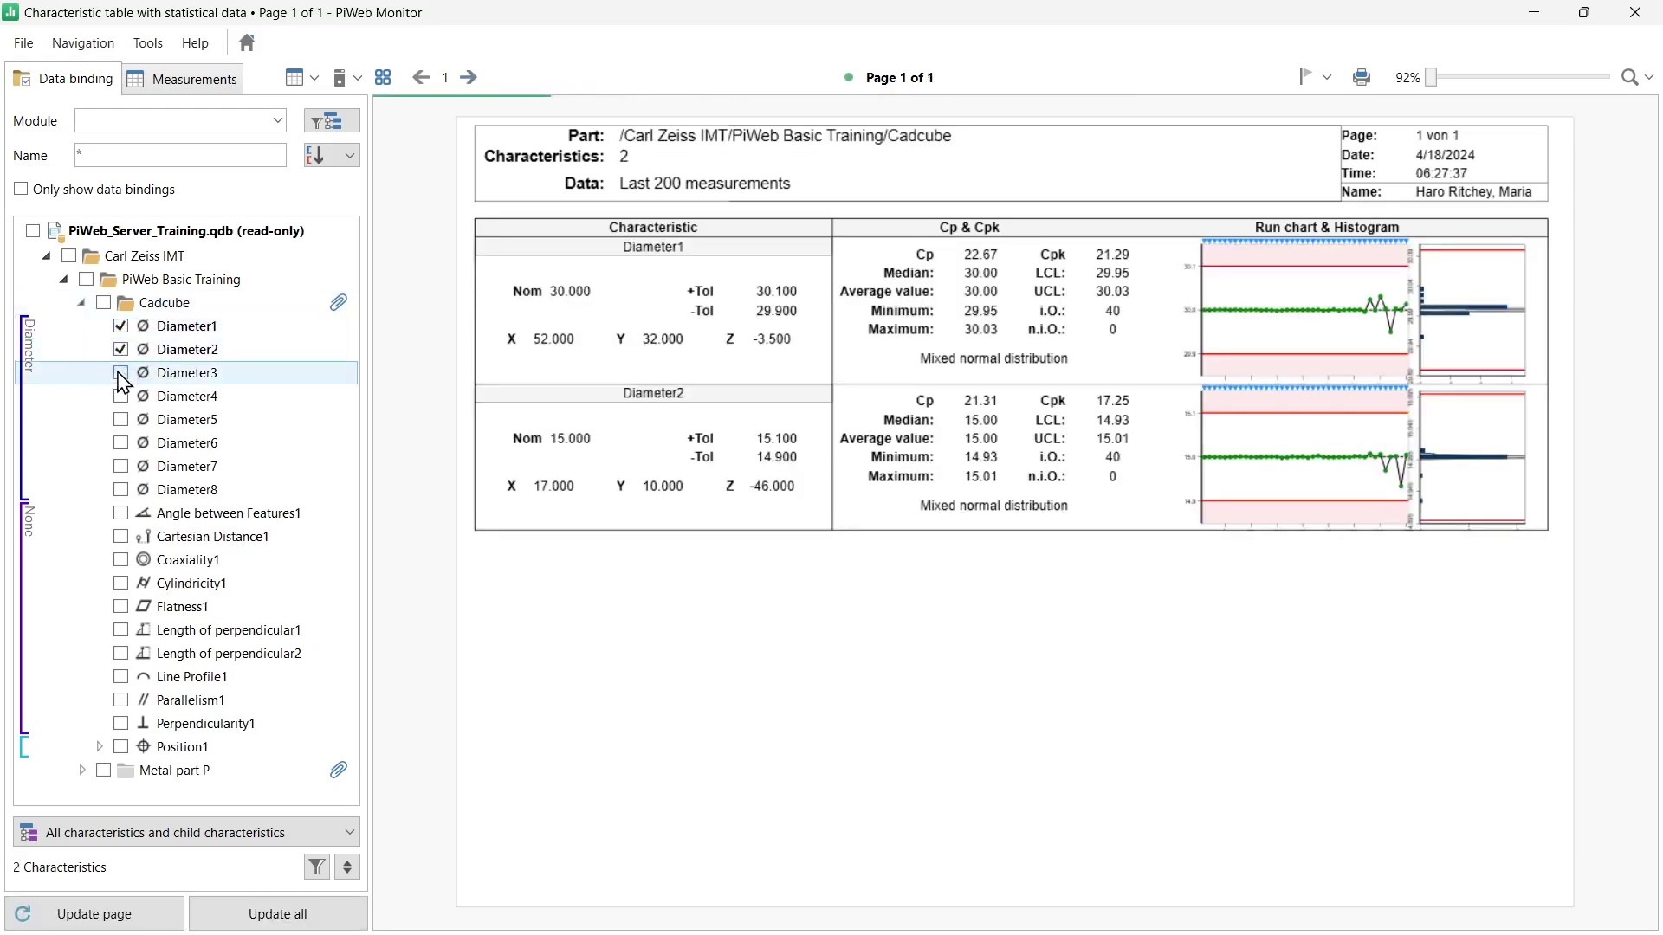
pyautogui.click(121, 374)
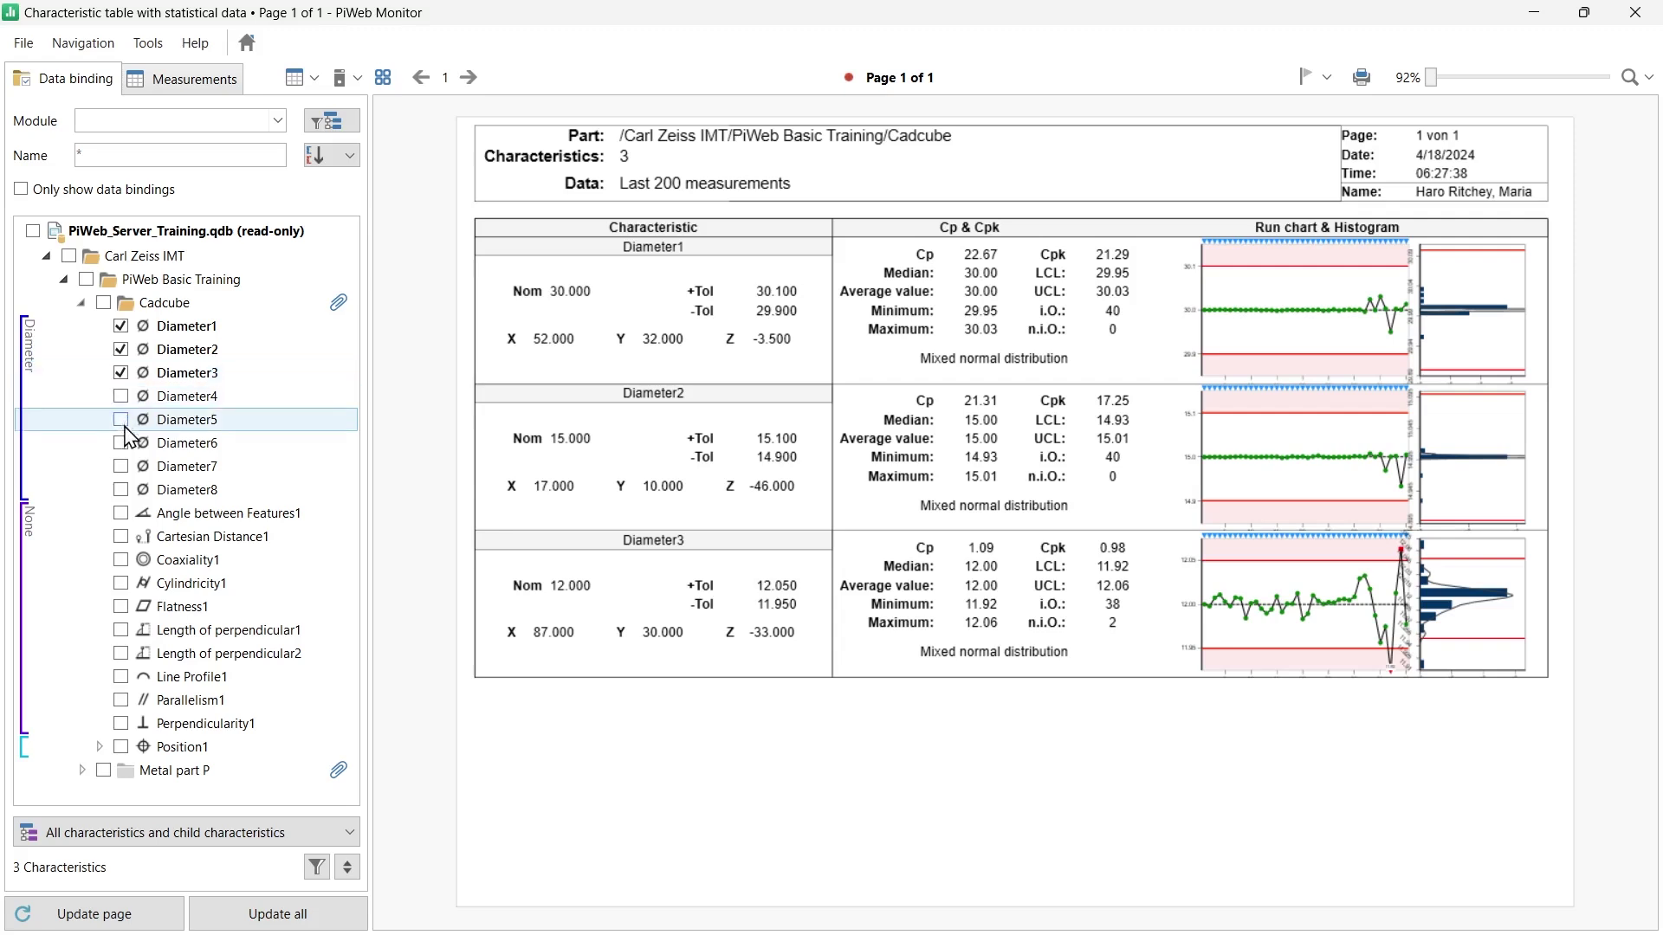
pyautogui.click(82, 771)
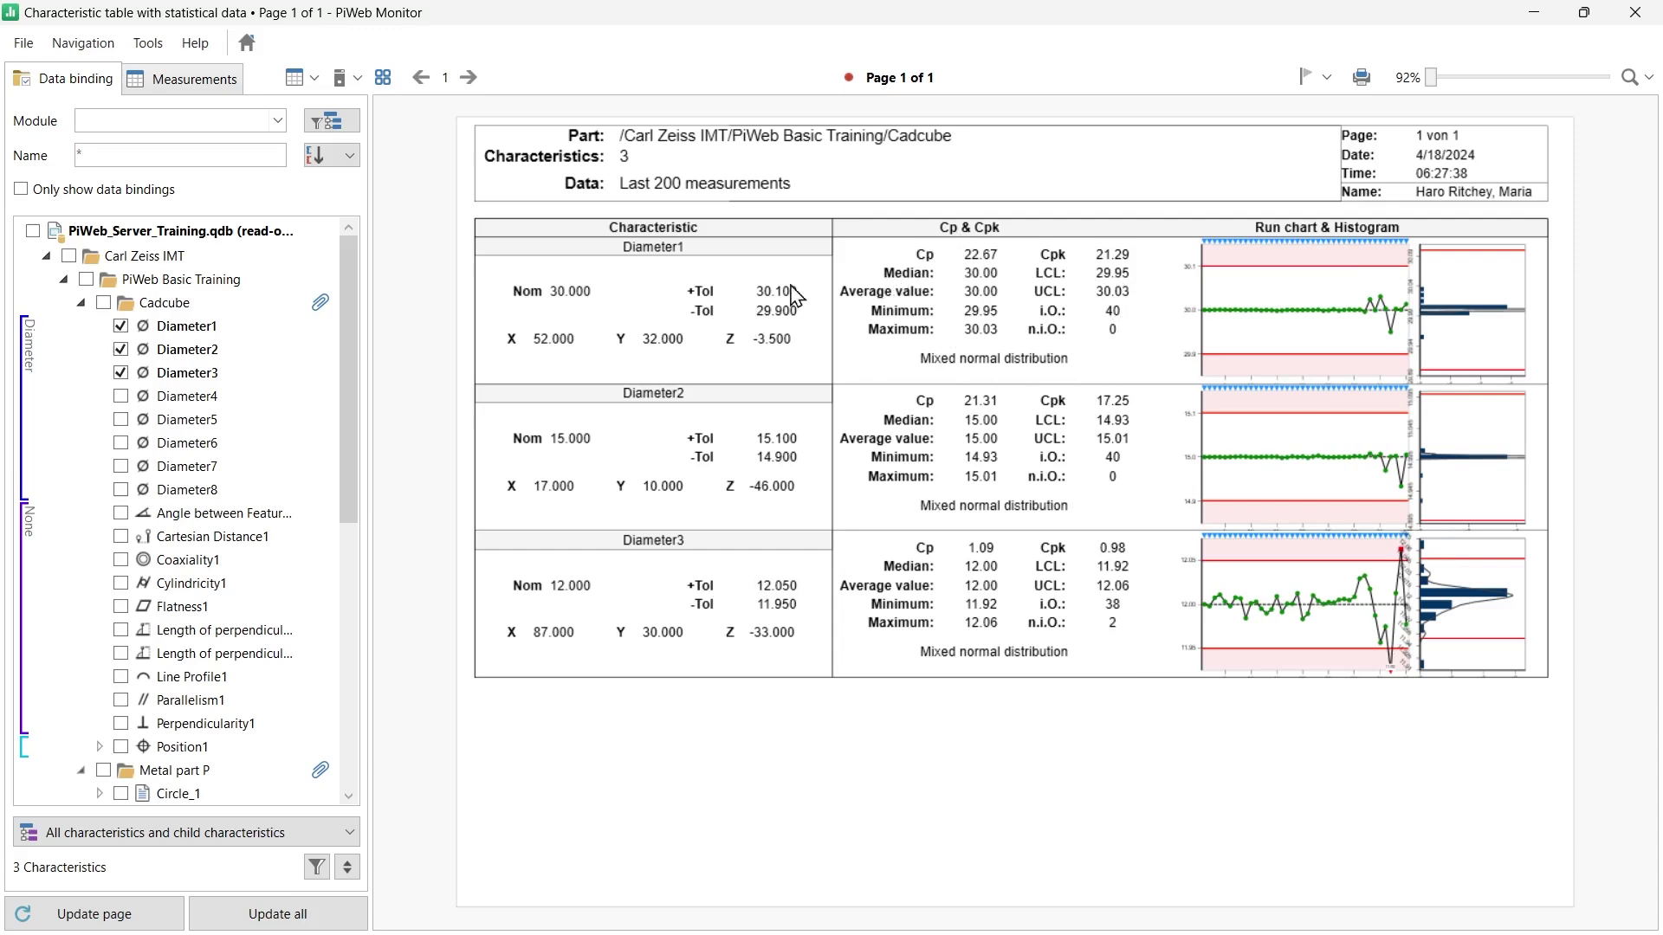
# - Unbind the three Diameter characteristics and bind the whole Cadcube part instead
pyautogui.click(121, 326)
pyautogui.click(121, 349)
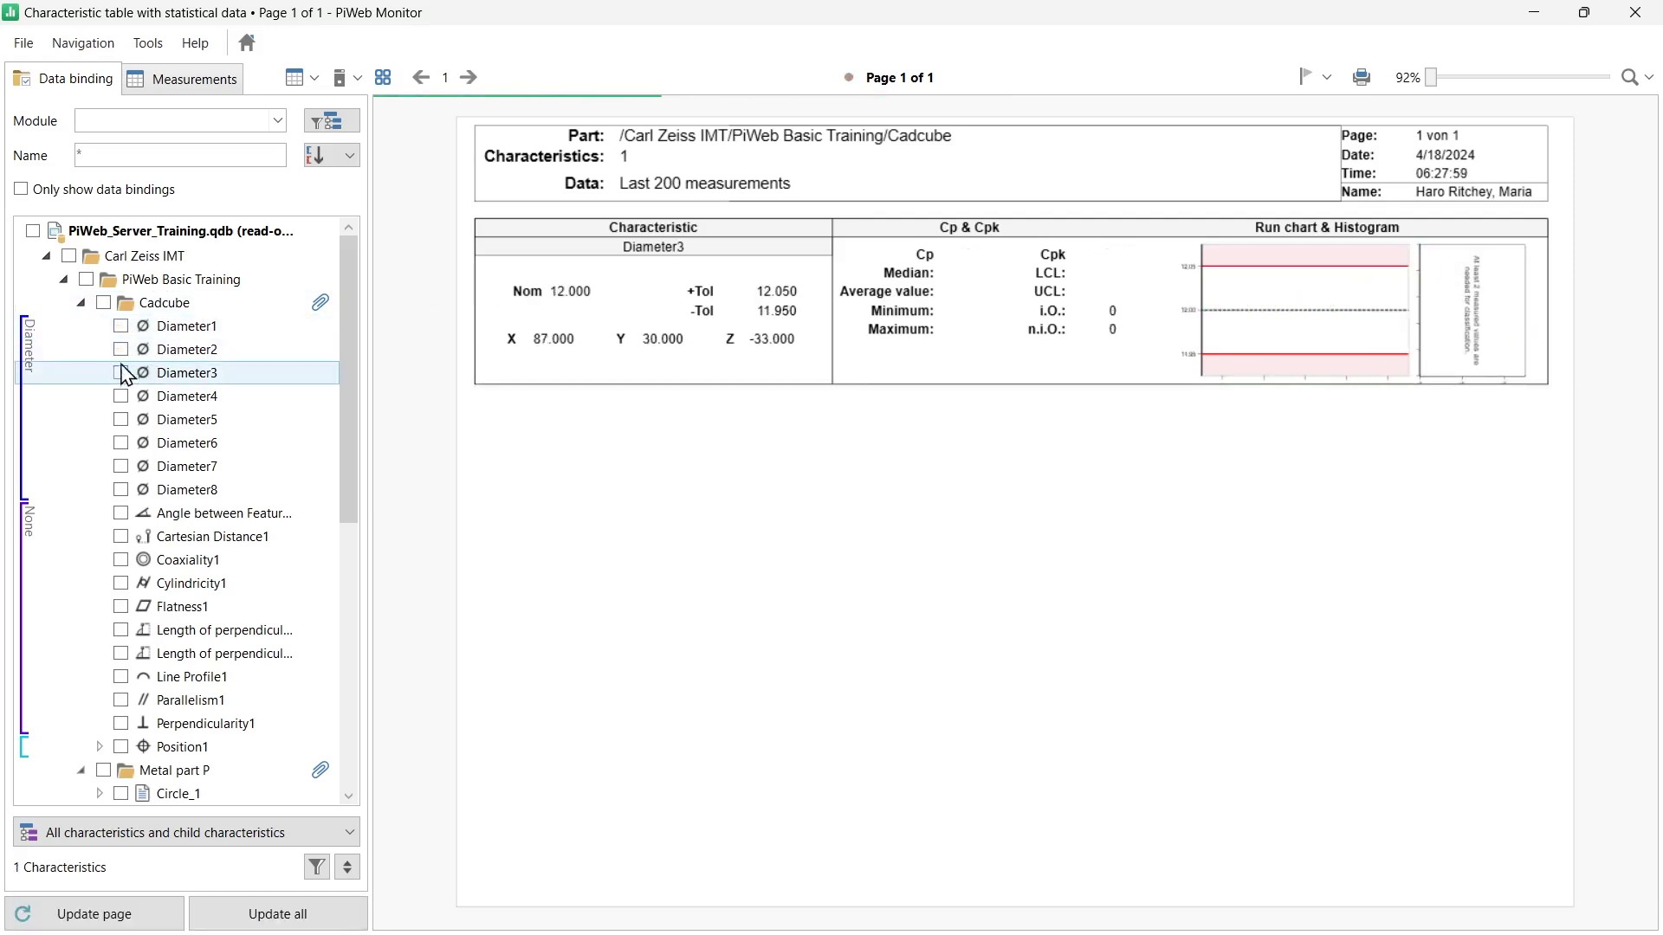
pyautogui.click(121, 373)
pyautogui.click(103, 302)
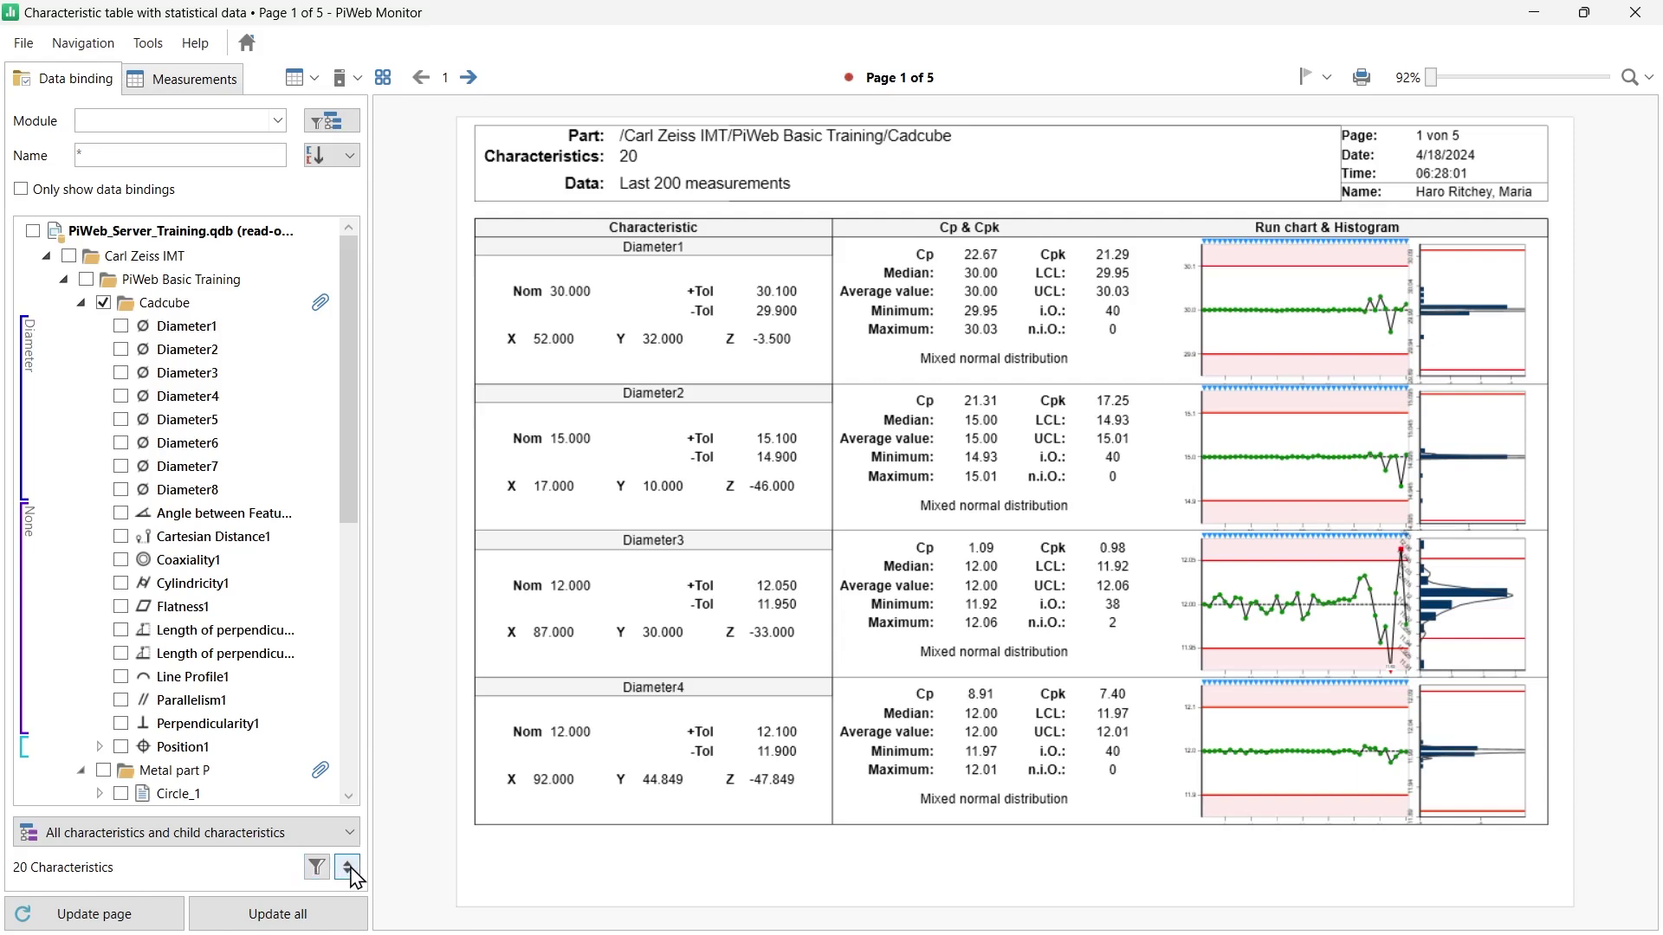
# - Sort the characteristics by limit usage in descending order
pyautogui.click(349, 868)
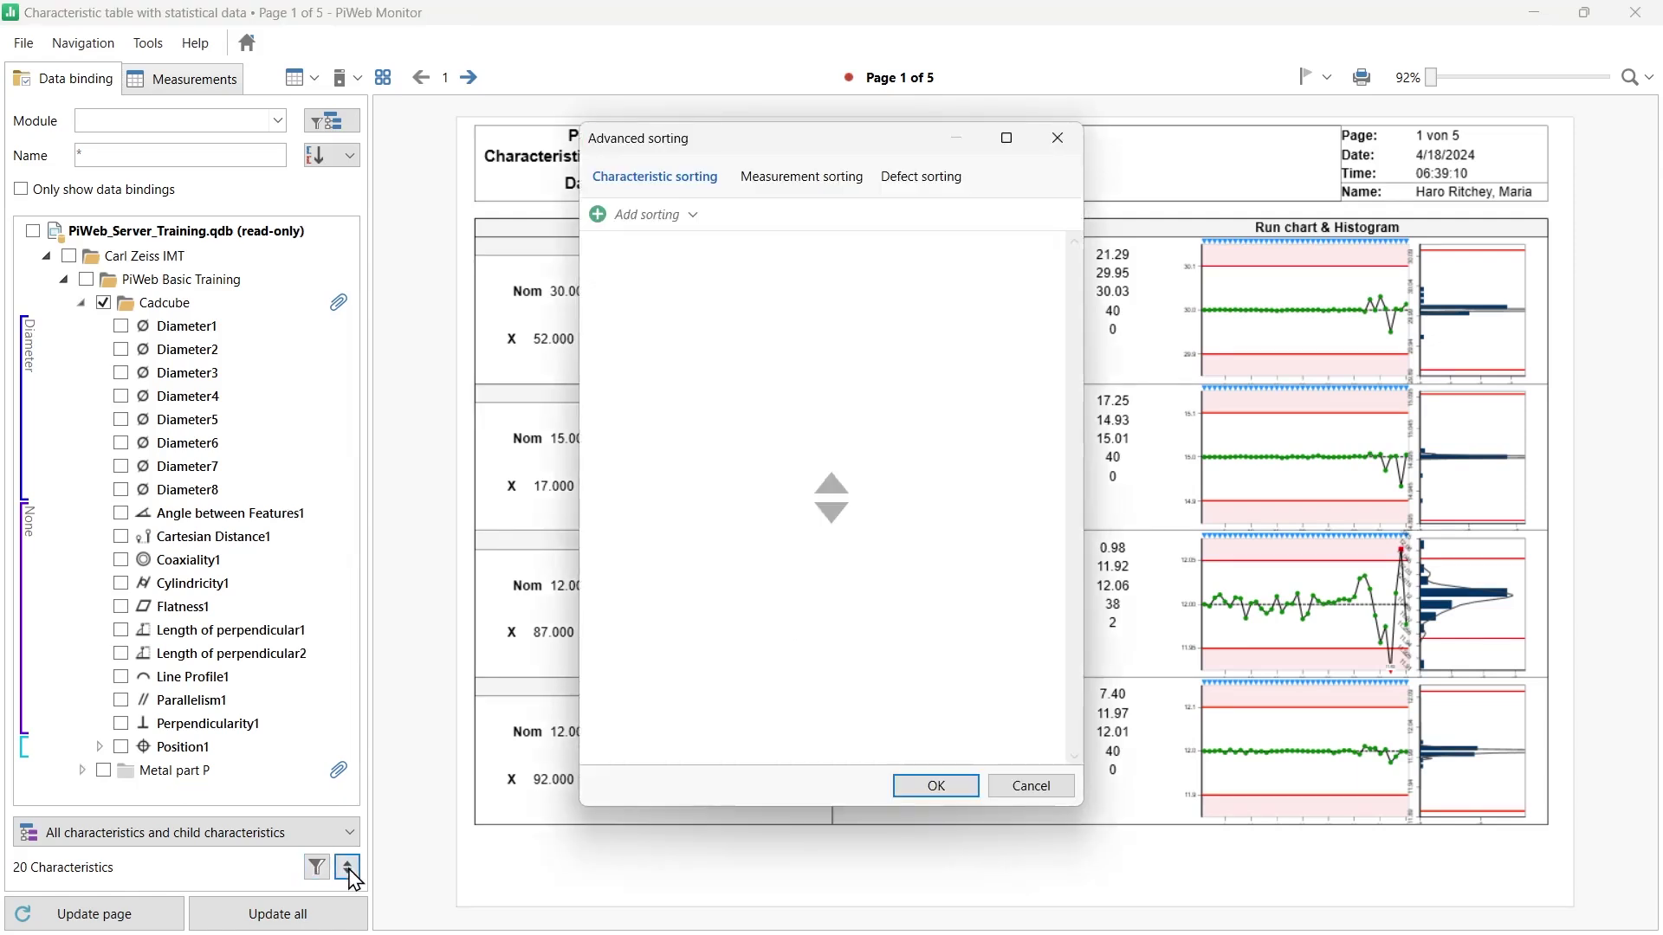
pyautogui.click(622, 225)
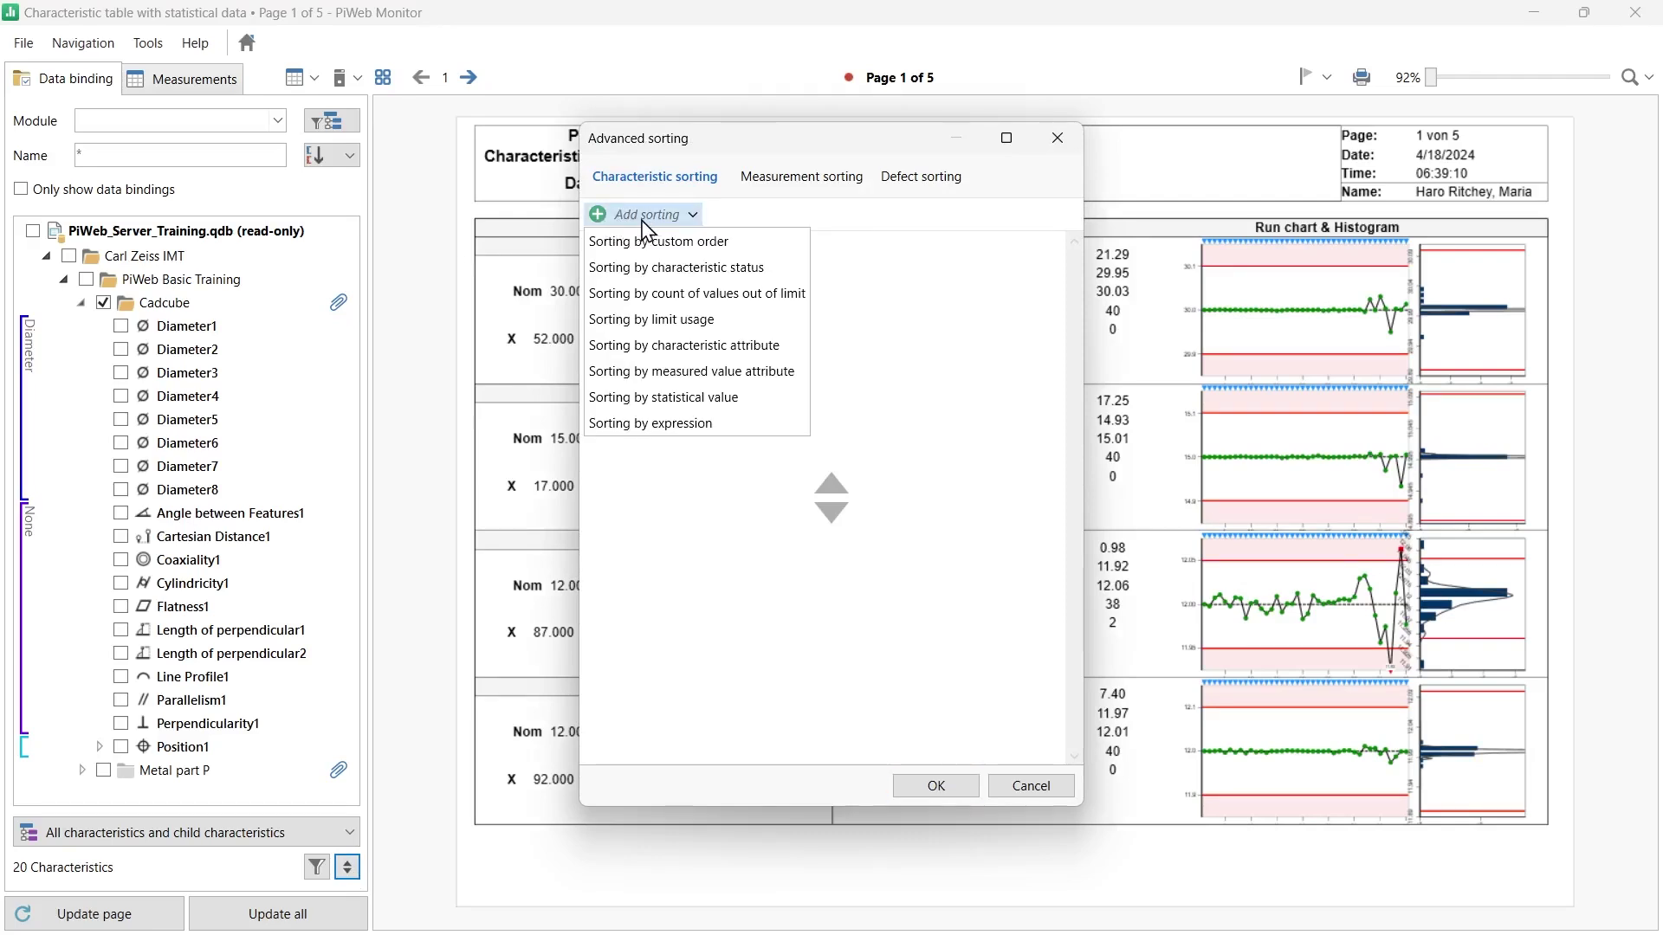
pyautogui.click(656, 319)
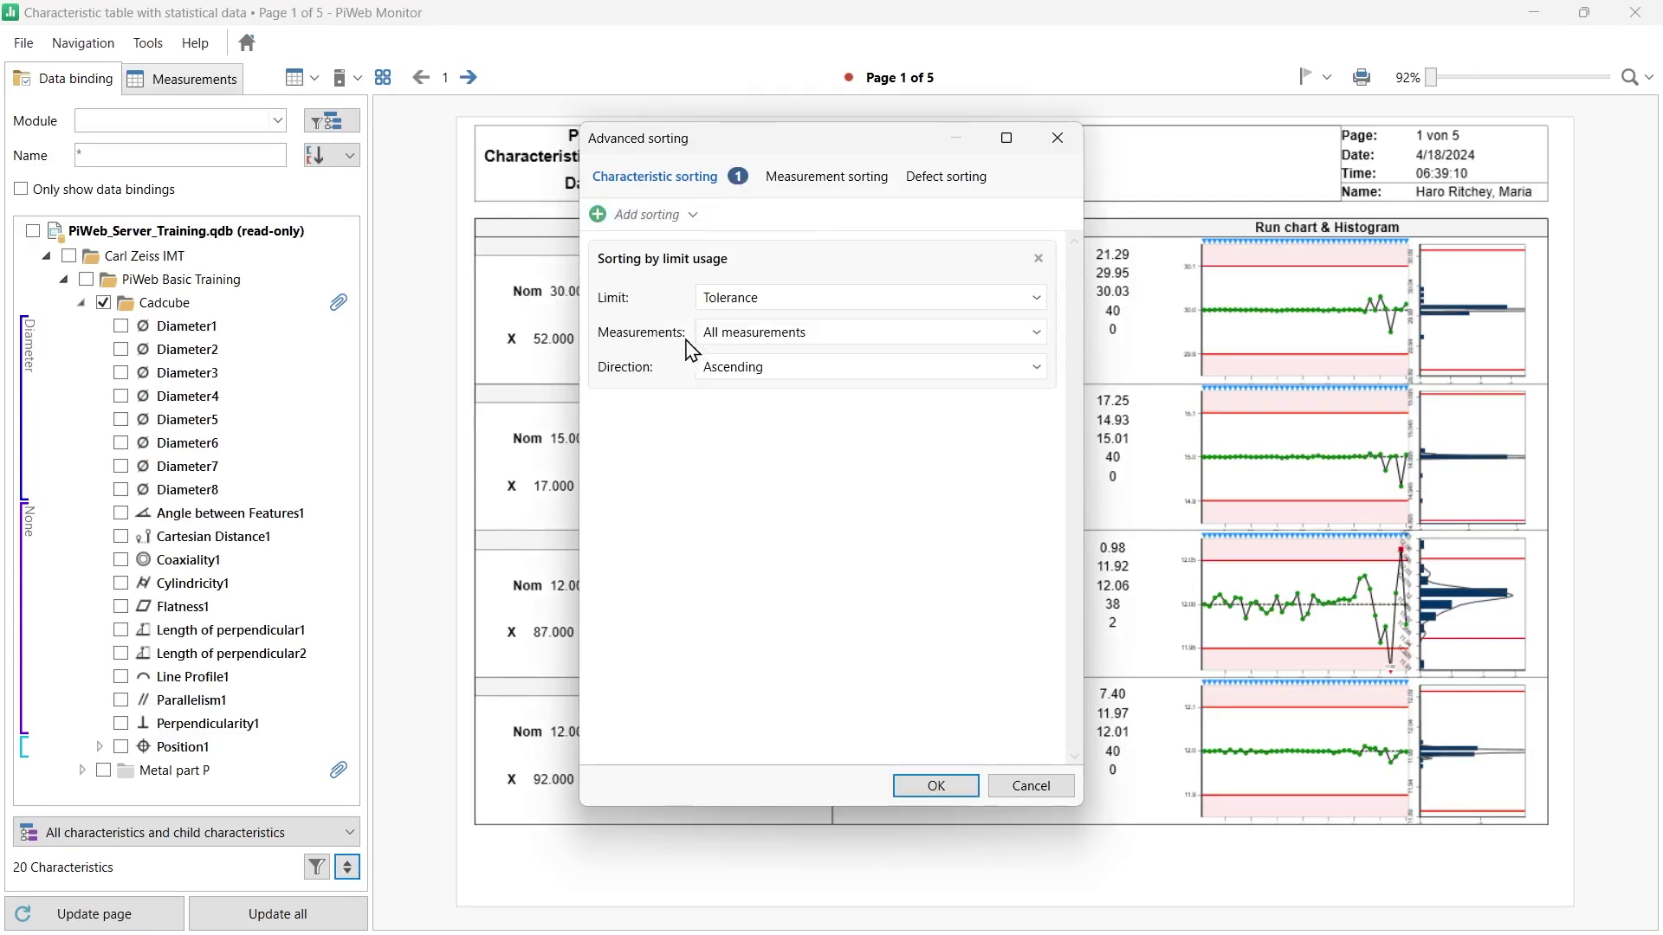
pyautogui.click(739, 370)
pyautogui.click(739, 414)
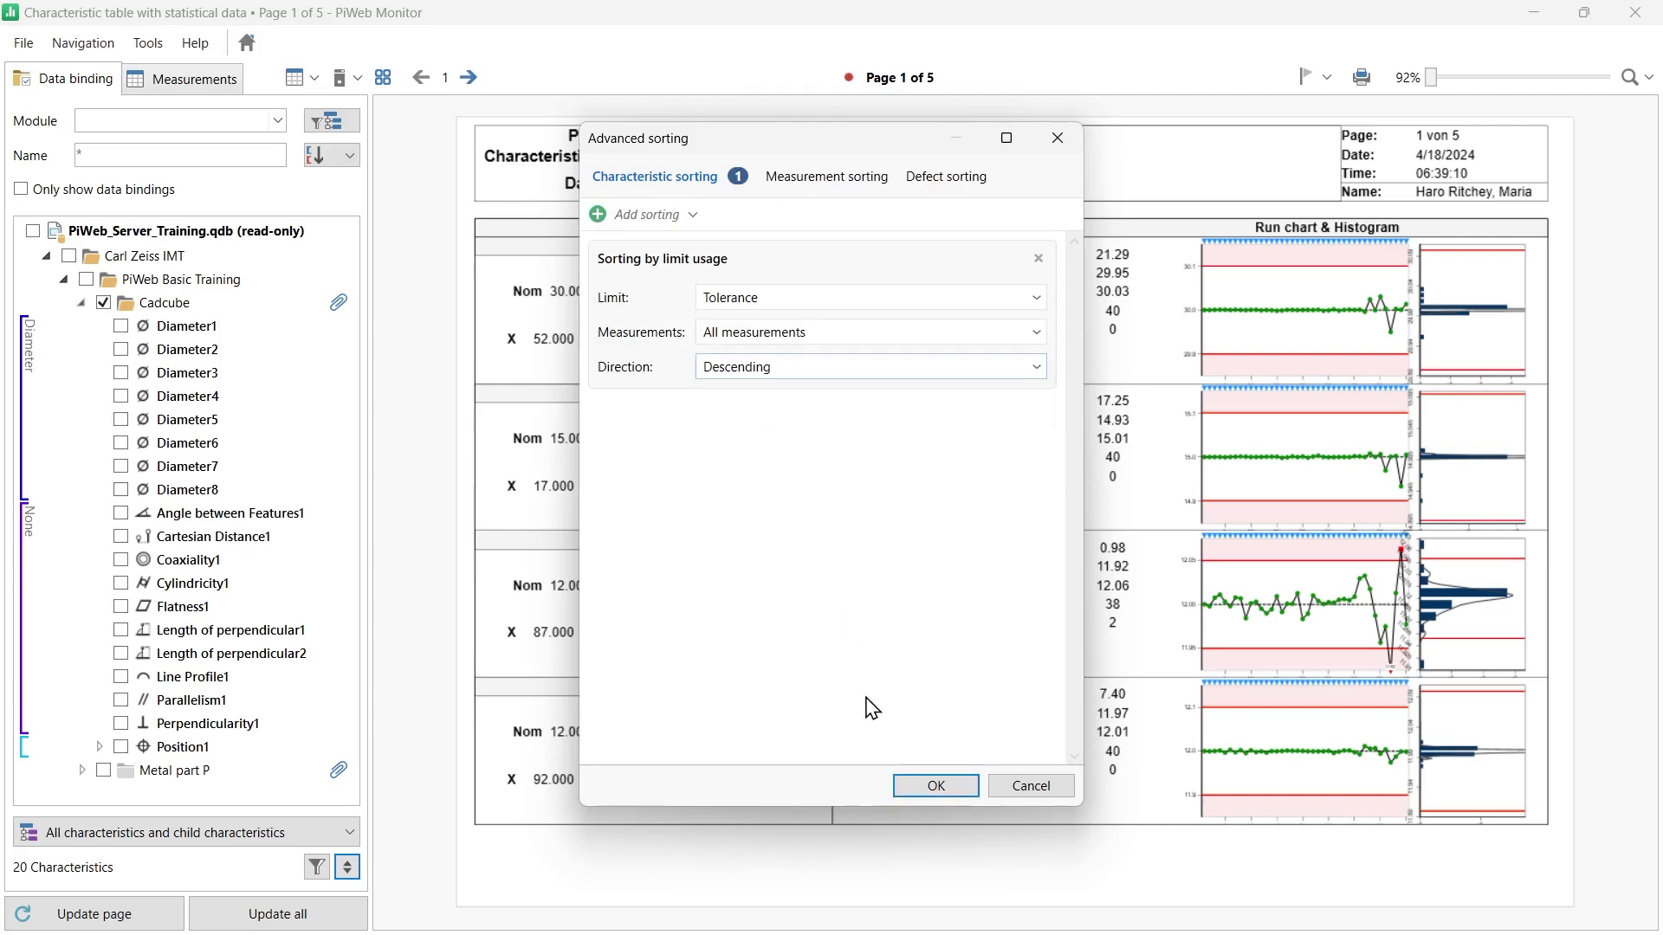
pyautogui.click(912, 789)
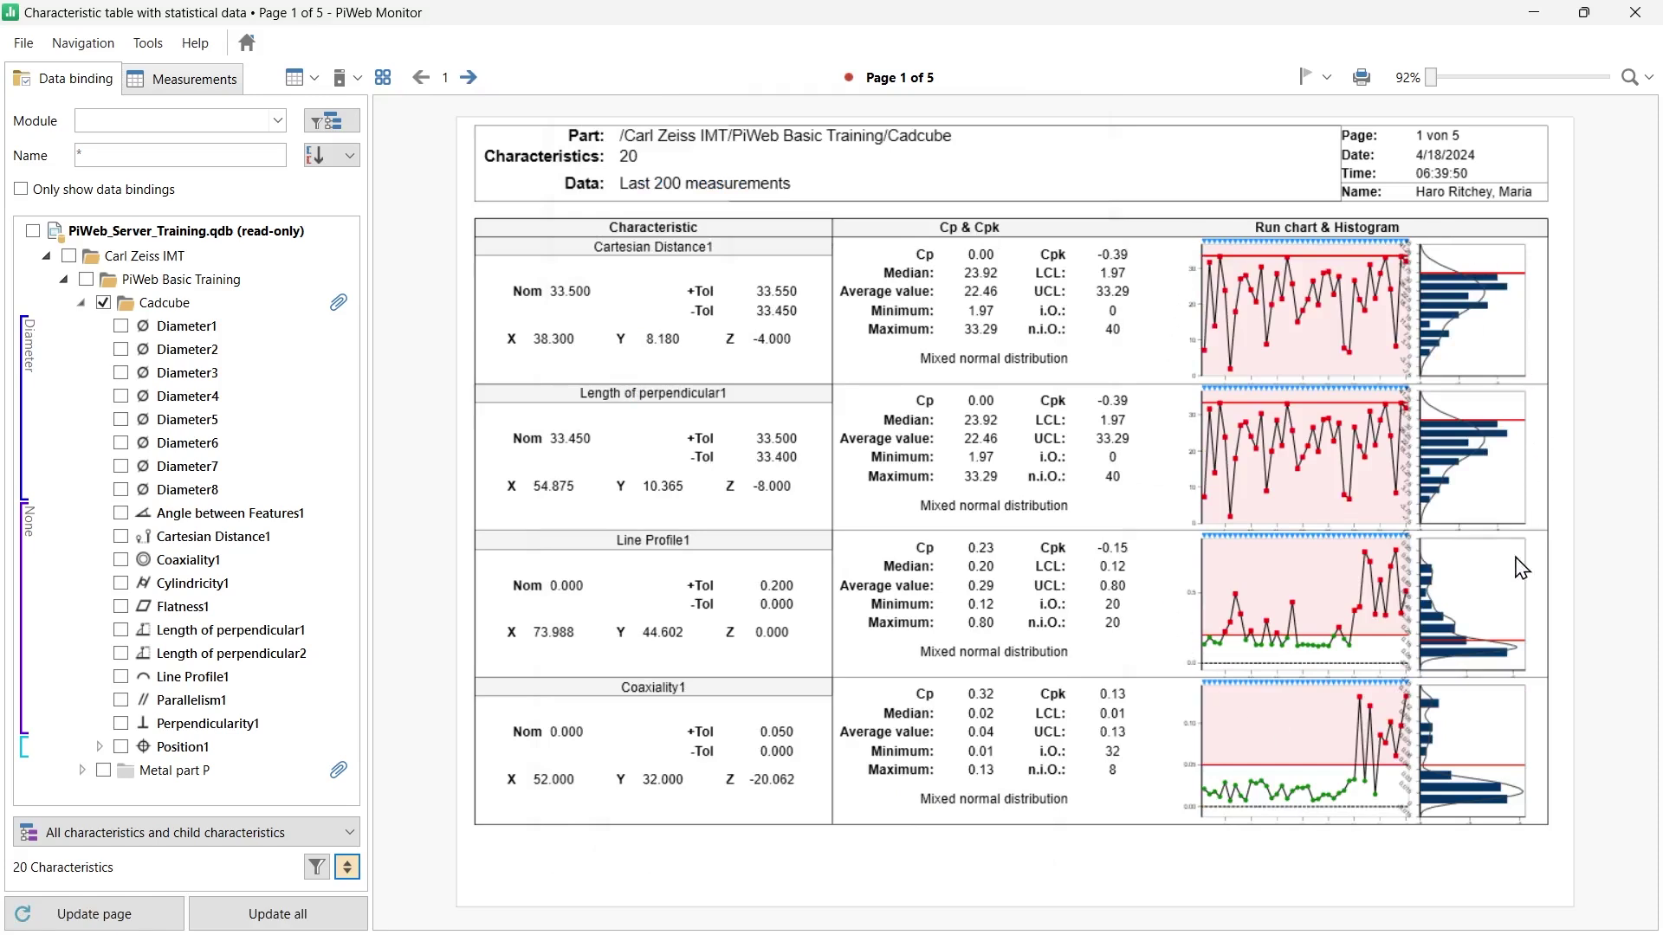
# - Filter to characteristics out of limit, leaving 7, then view the Measurements settings
pyautogui.click(318, 871)
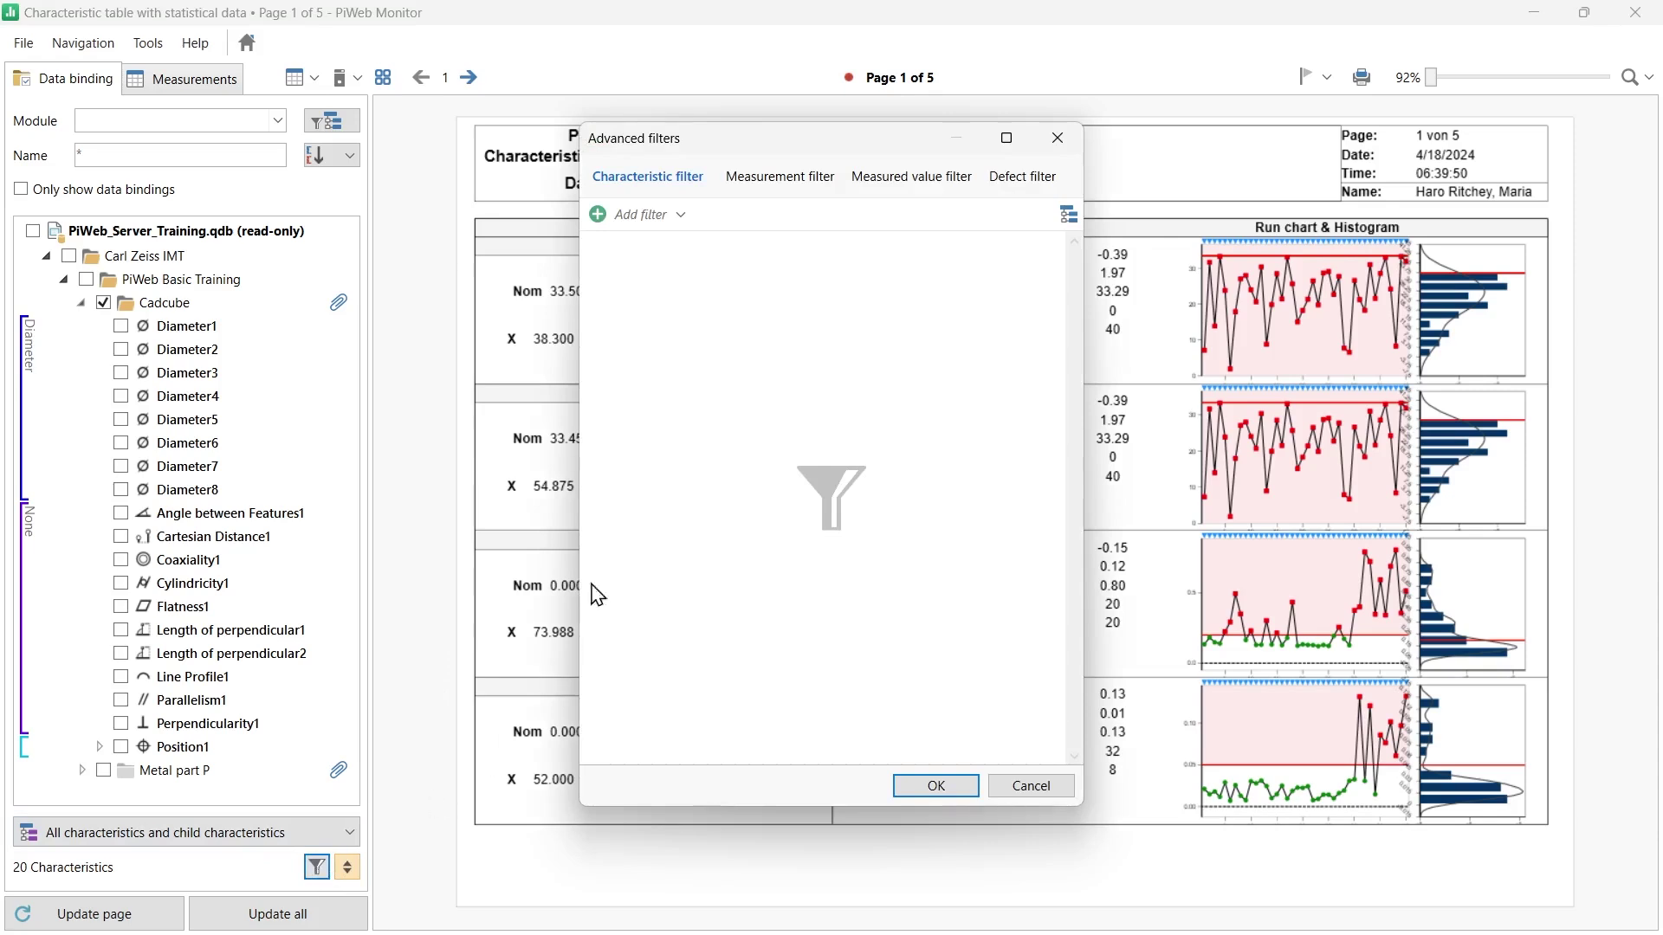
pyautogui.click(681, 218)
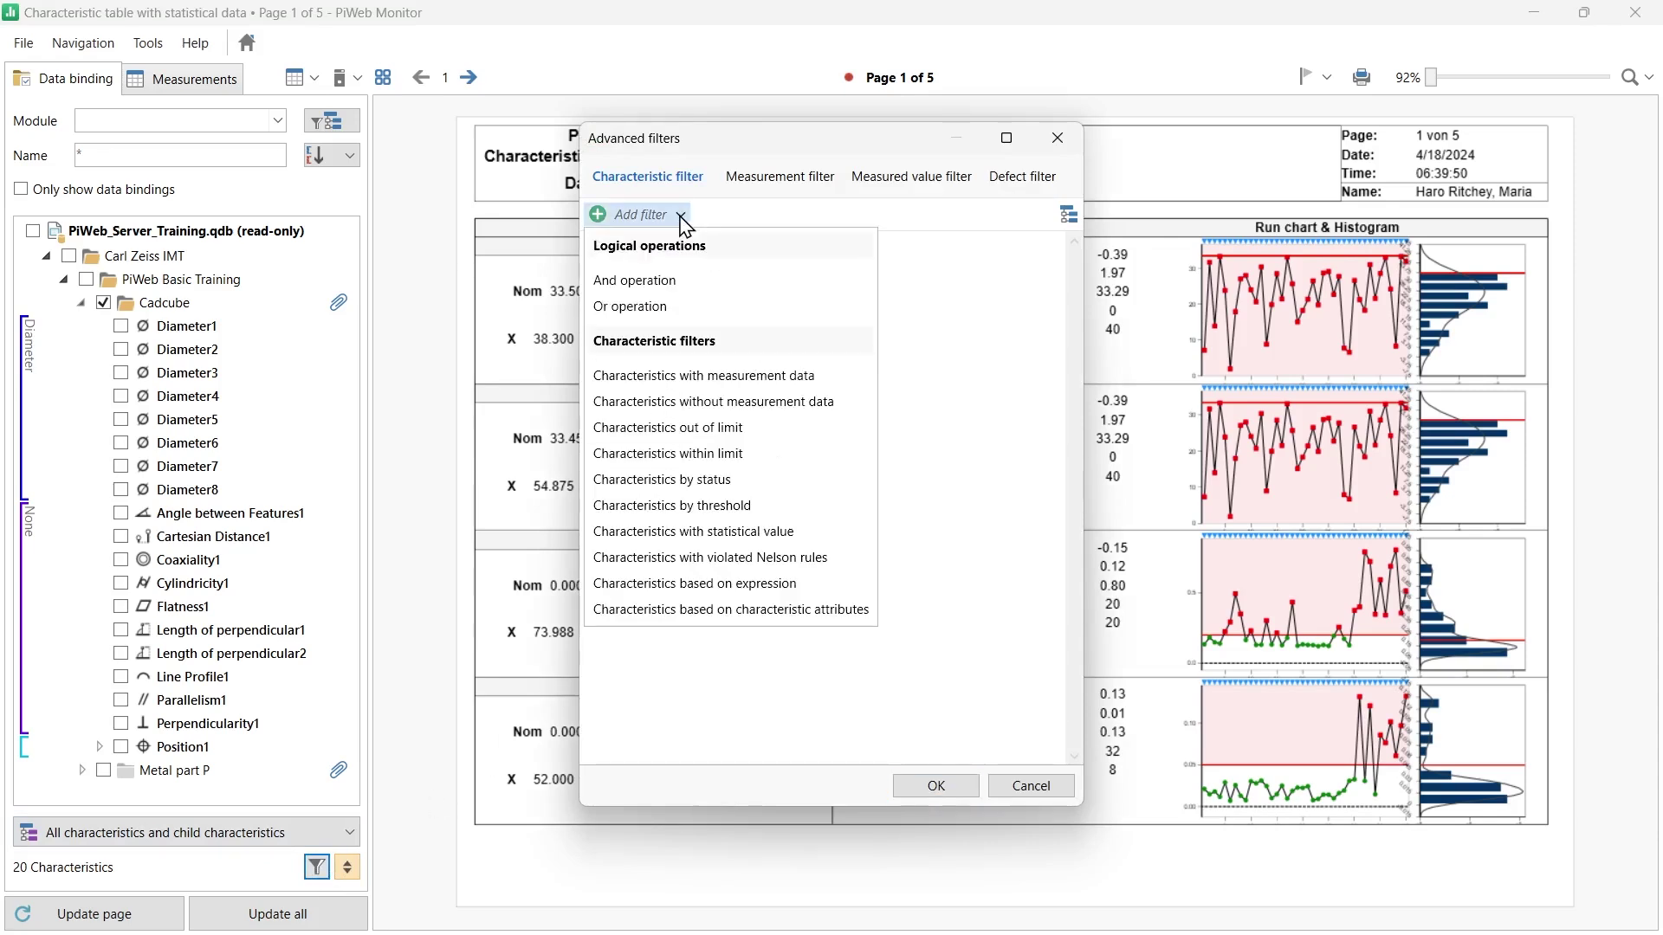
pyautogui.click(690, 433)
pyautogui.click(933, 786)
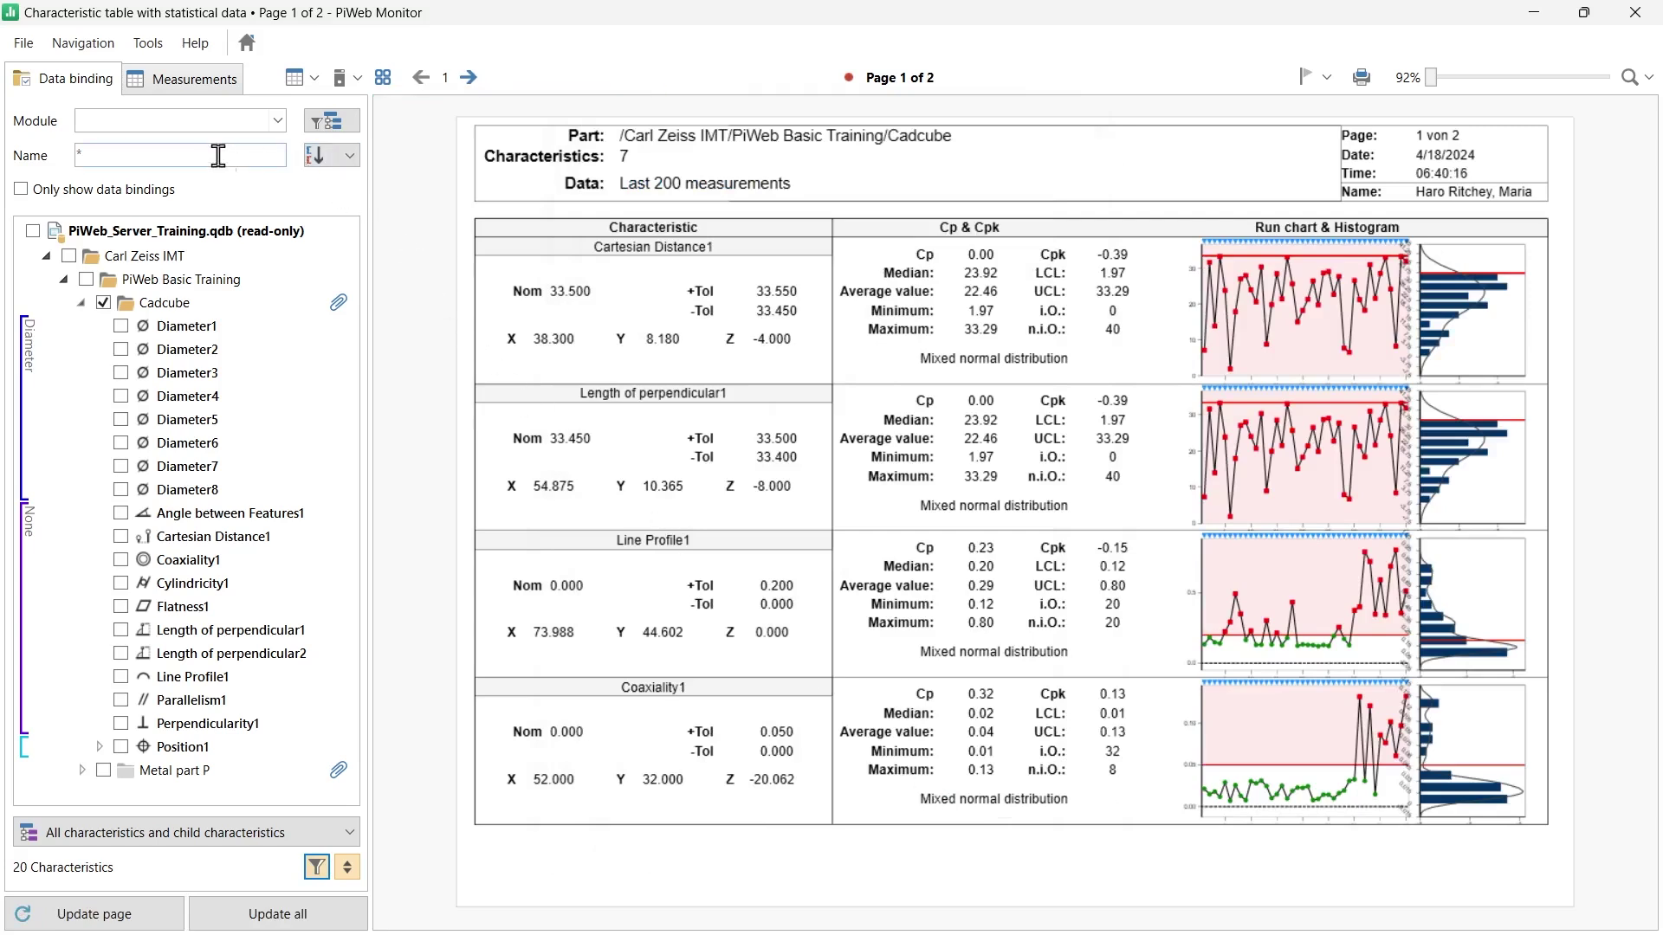
pyautogui.click(199, 82)
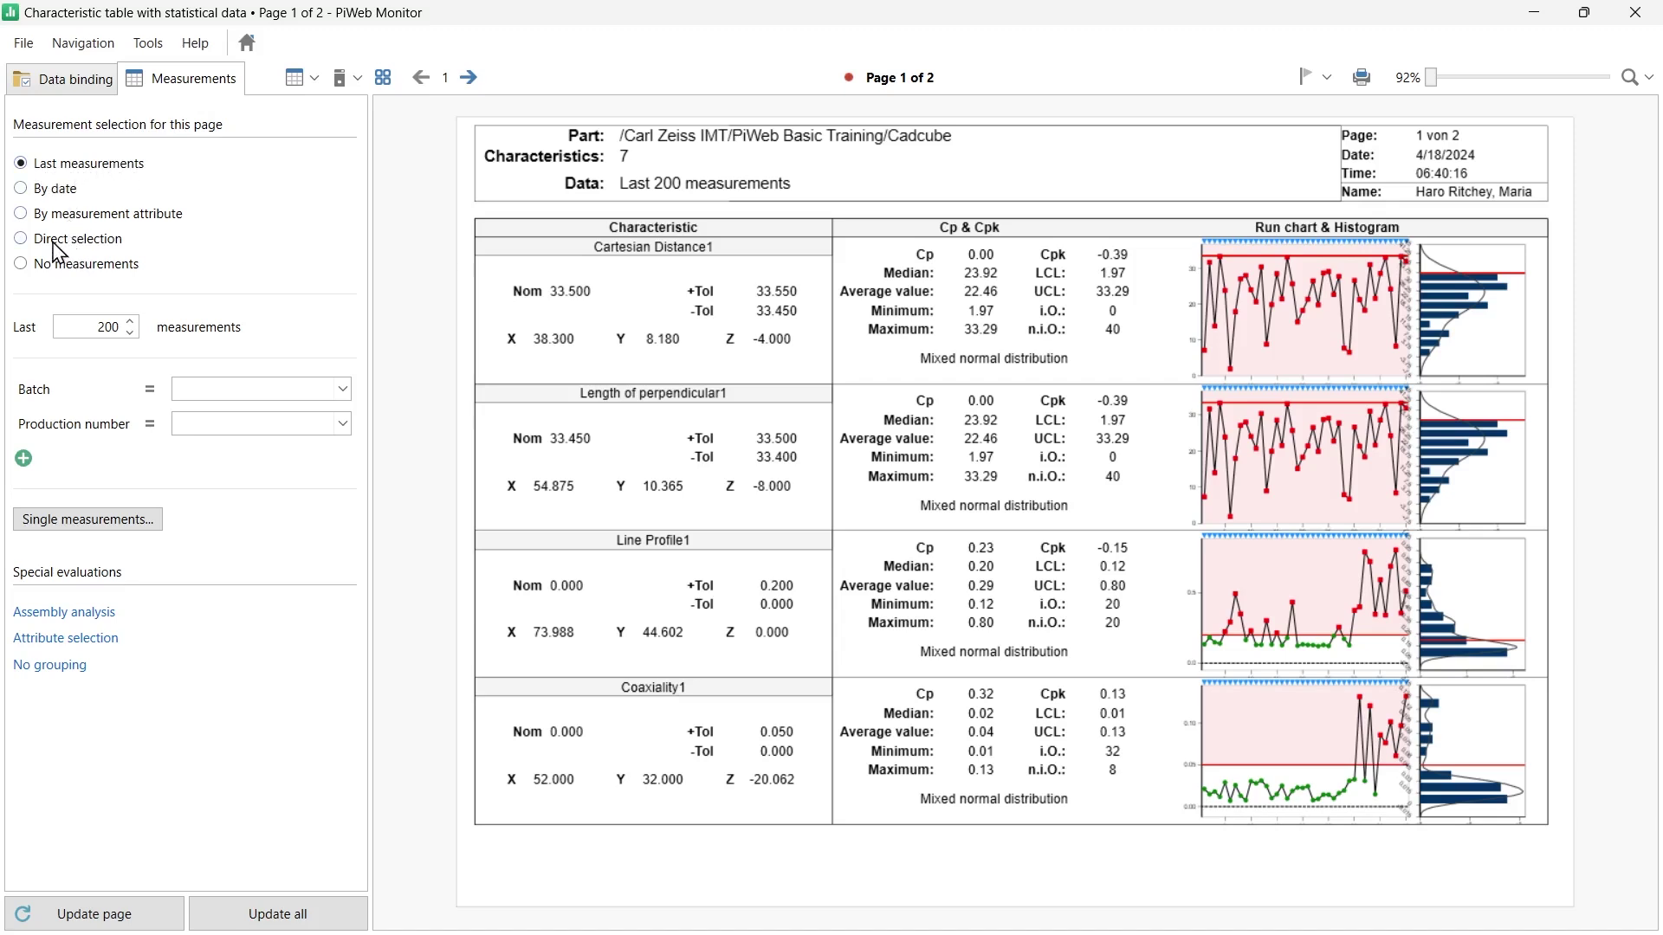
pyautogui.click(21, 239)
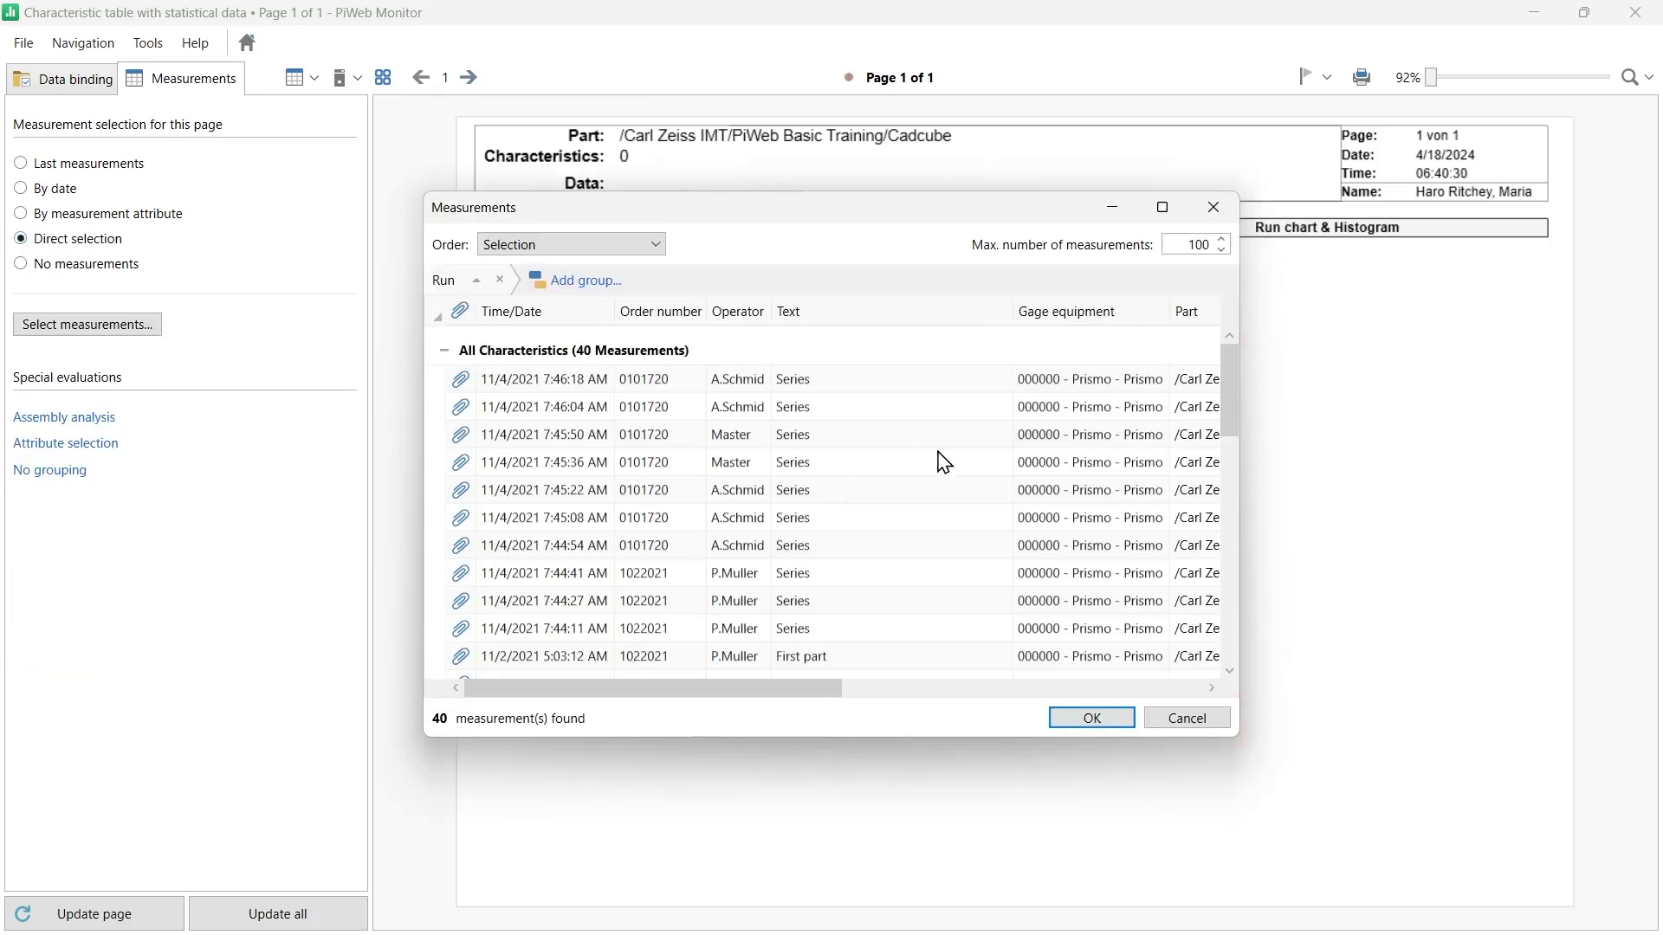
pyautogui.click(1089, 720)
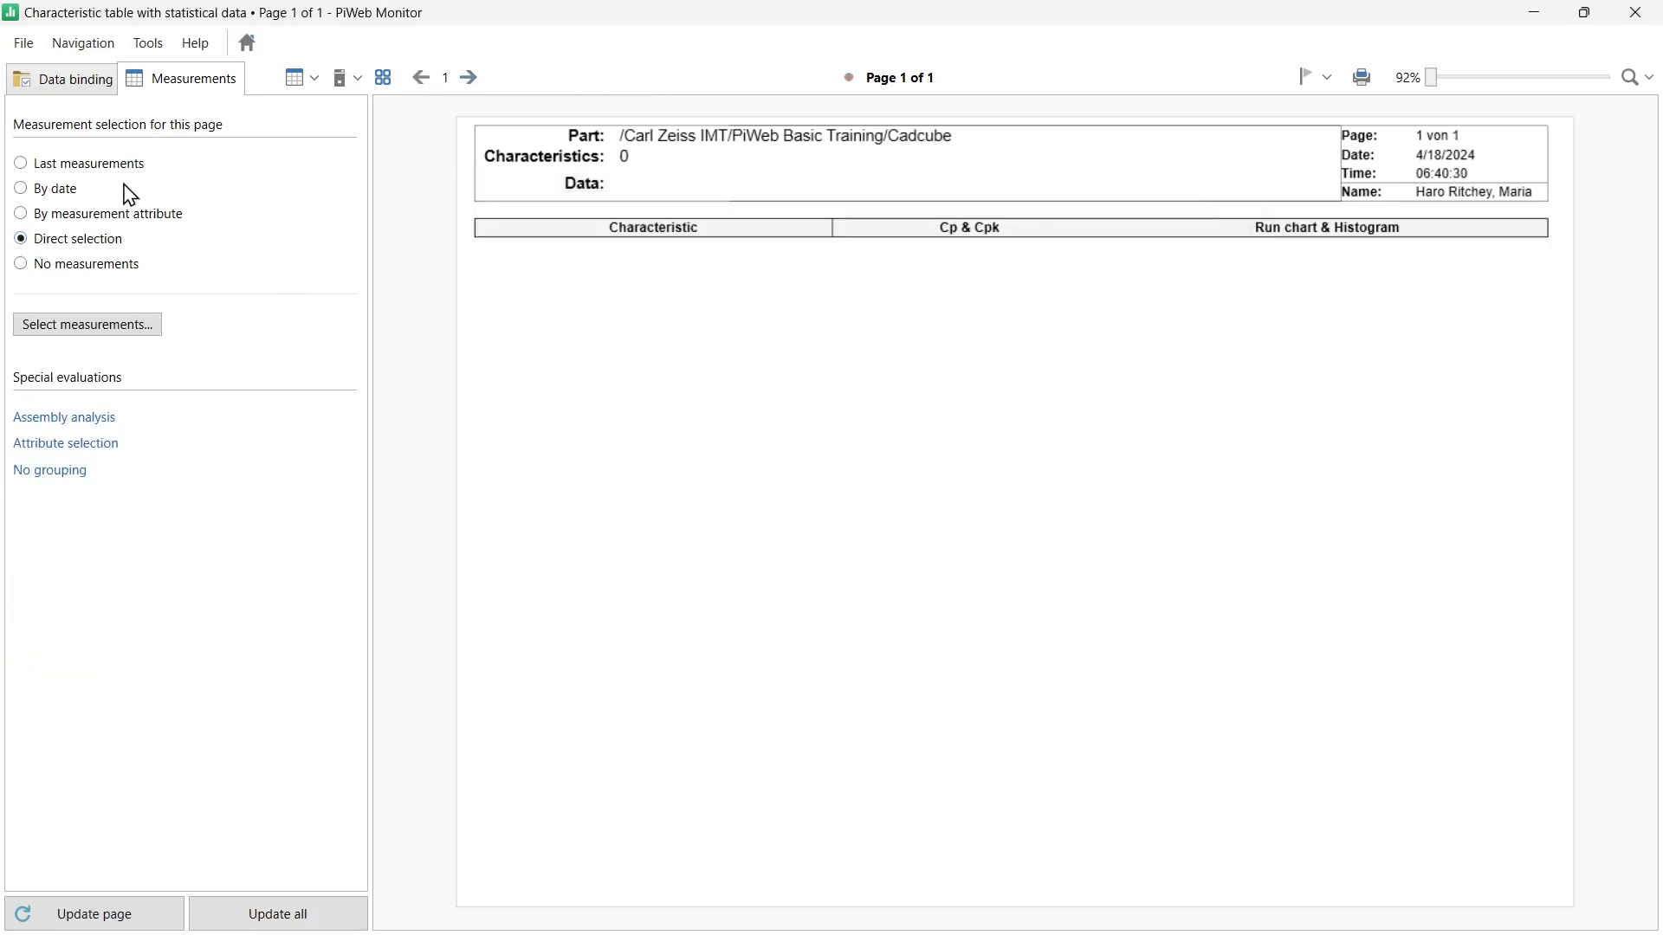
pyautogui.click(22, 165)
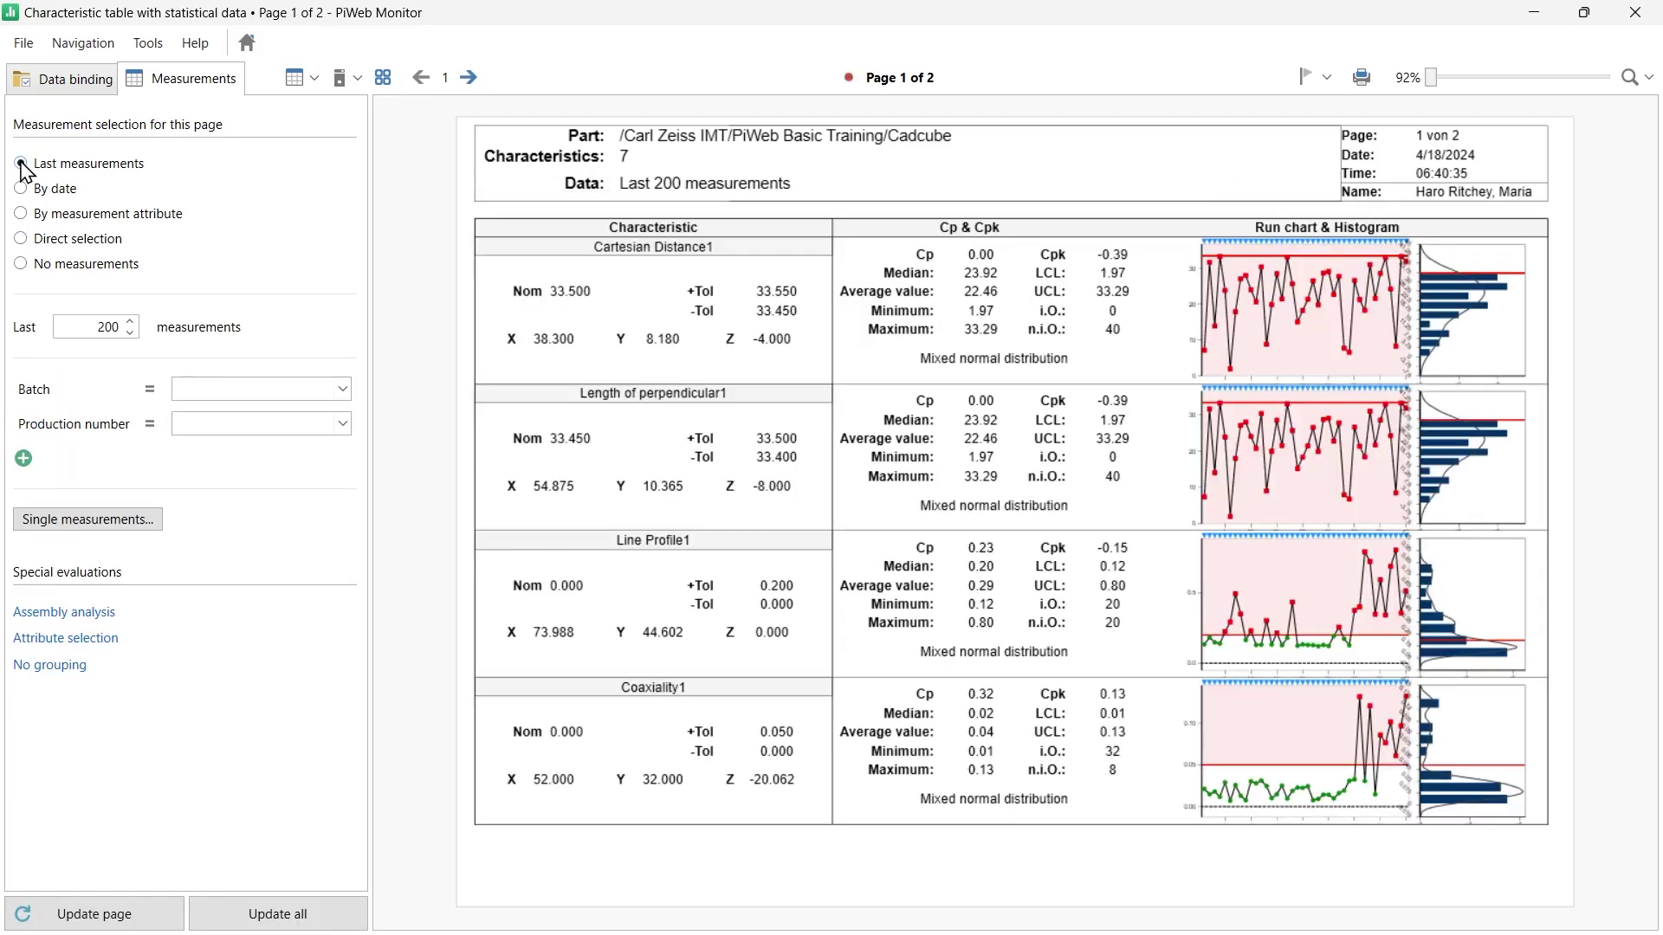
# - Browse the '1. Metal part' example report, then add a 'Characteristics out of limit' filter
pyautogui.click(246, 42)
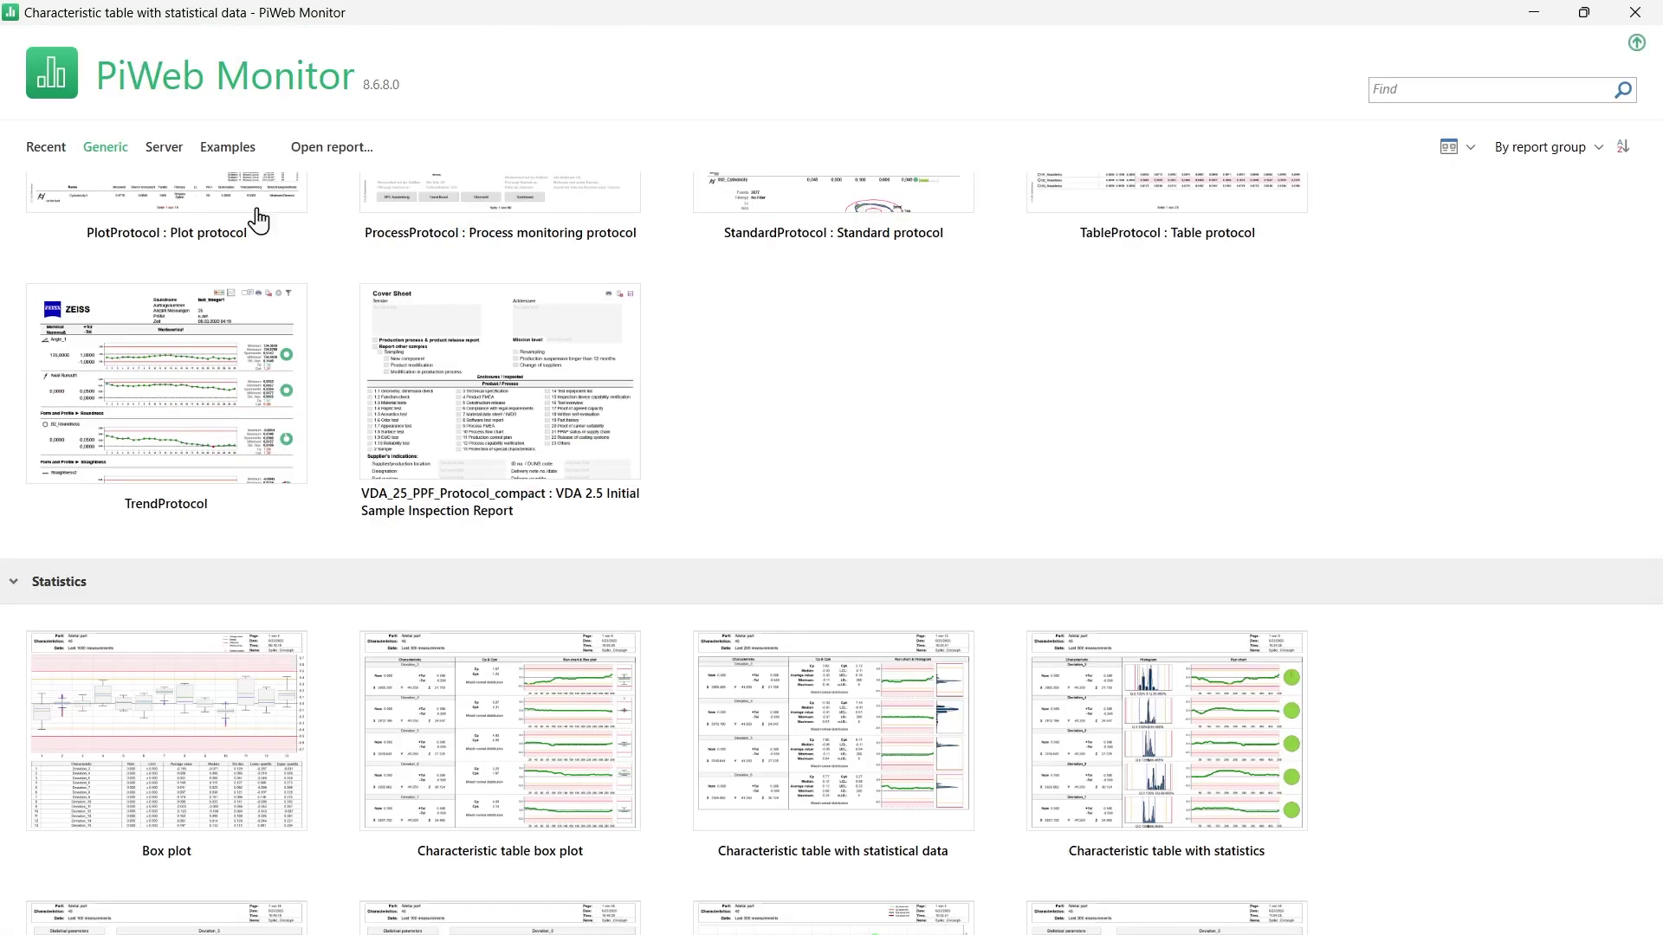
pyautogui.scroll(15, 465, 556)
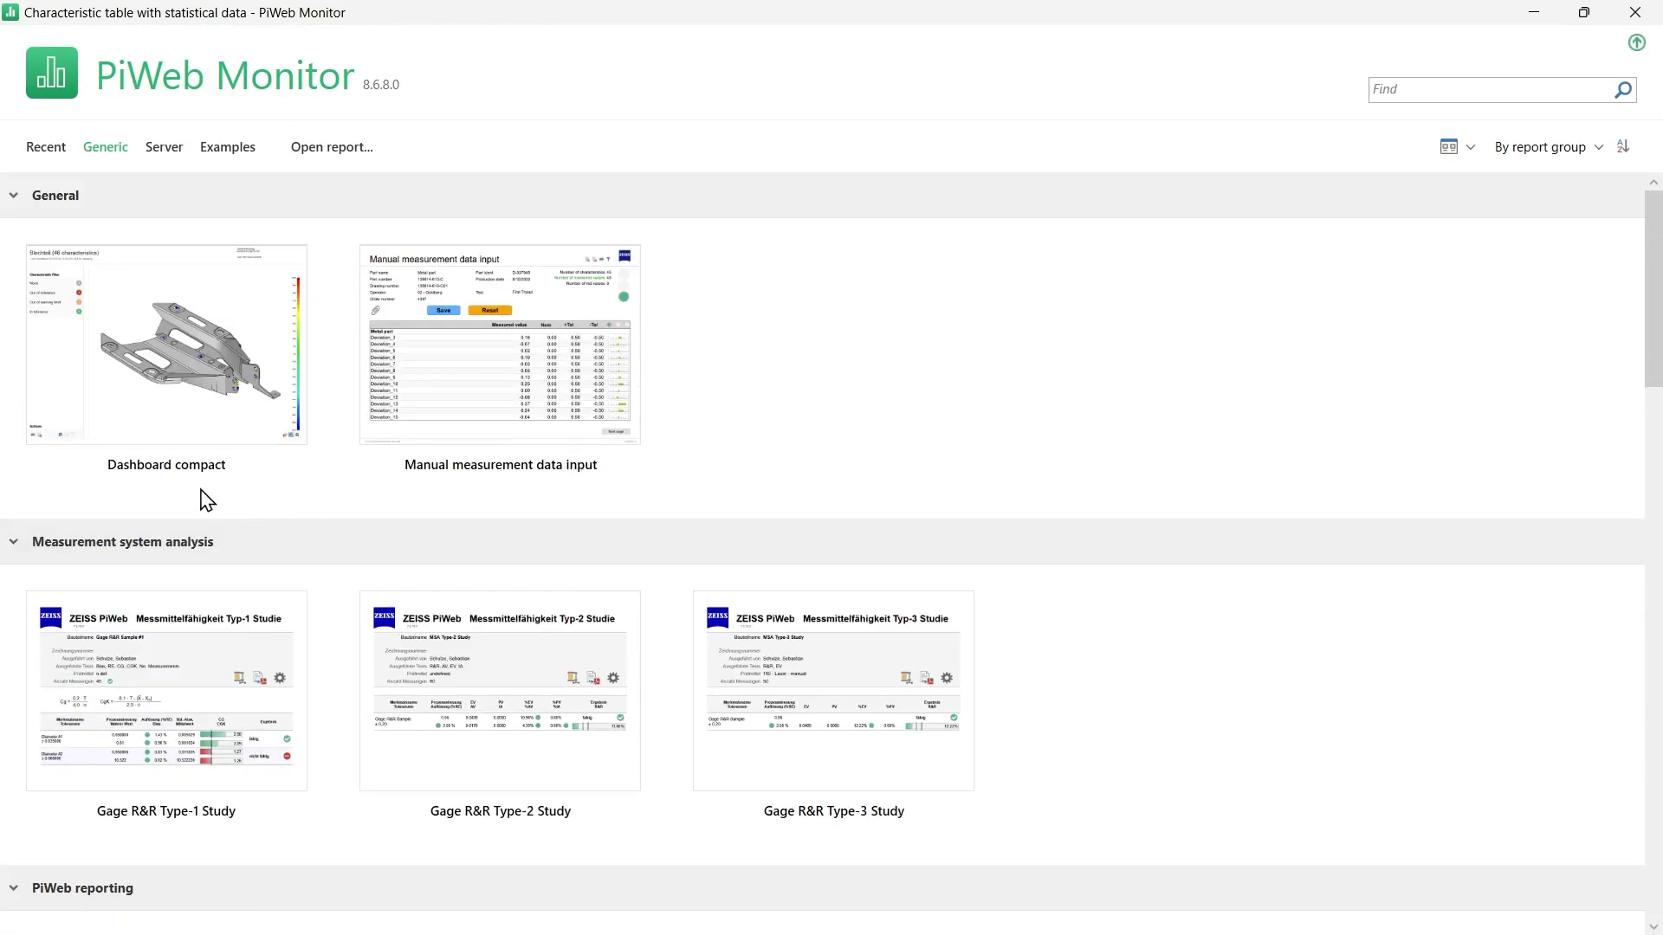
pyautogui.click(222, 153)
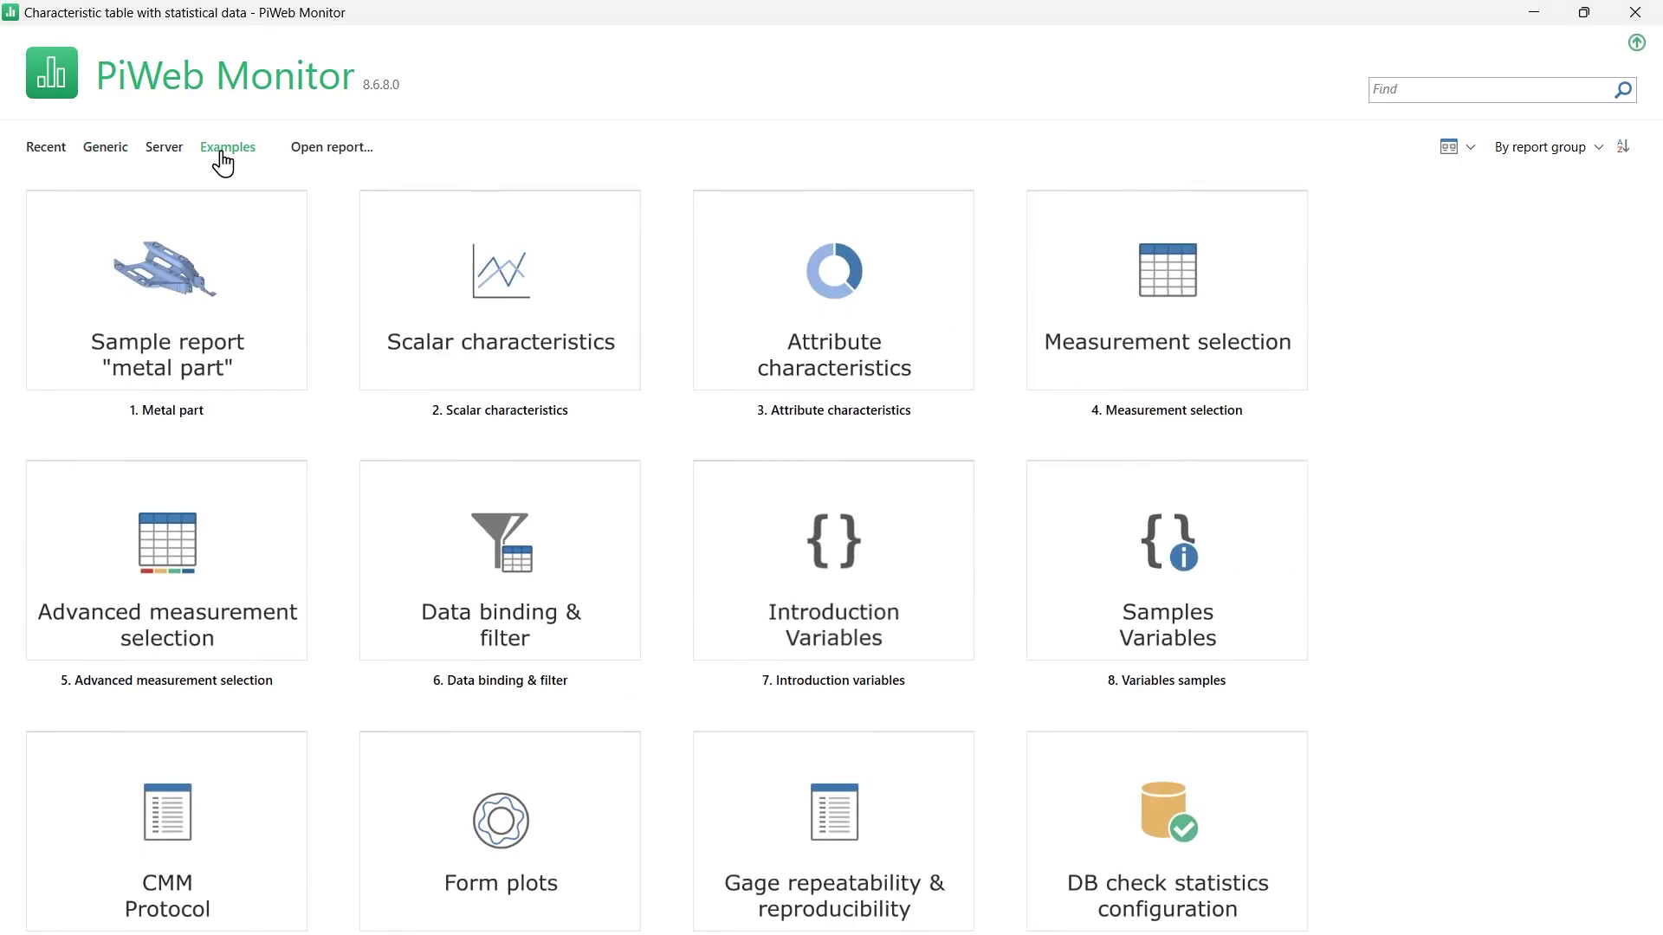
pyautogui.click(173, 285)
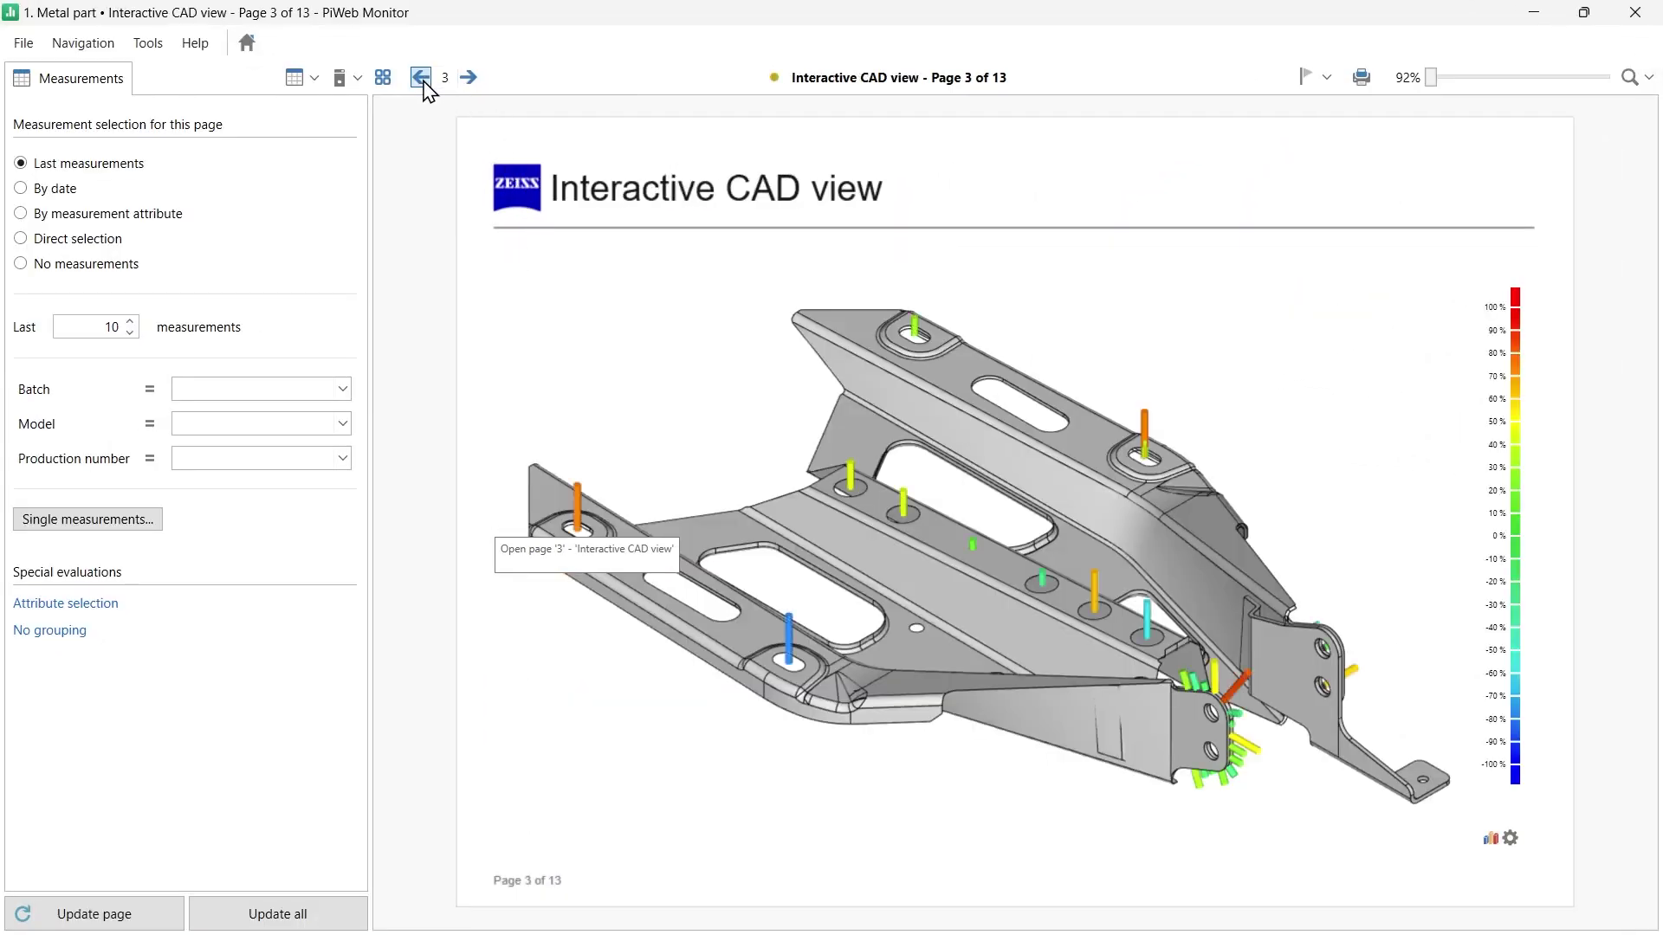
pyautogui.click(423, 78)
pyautogui.doubleClick(469, 77)
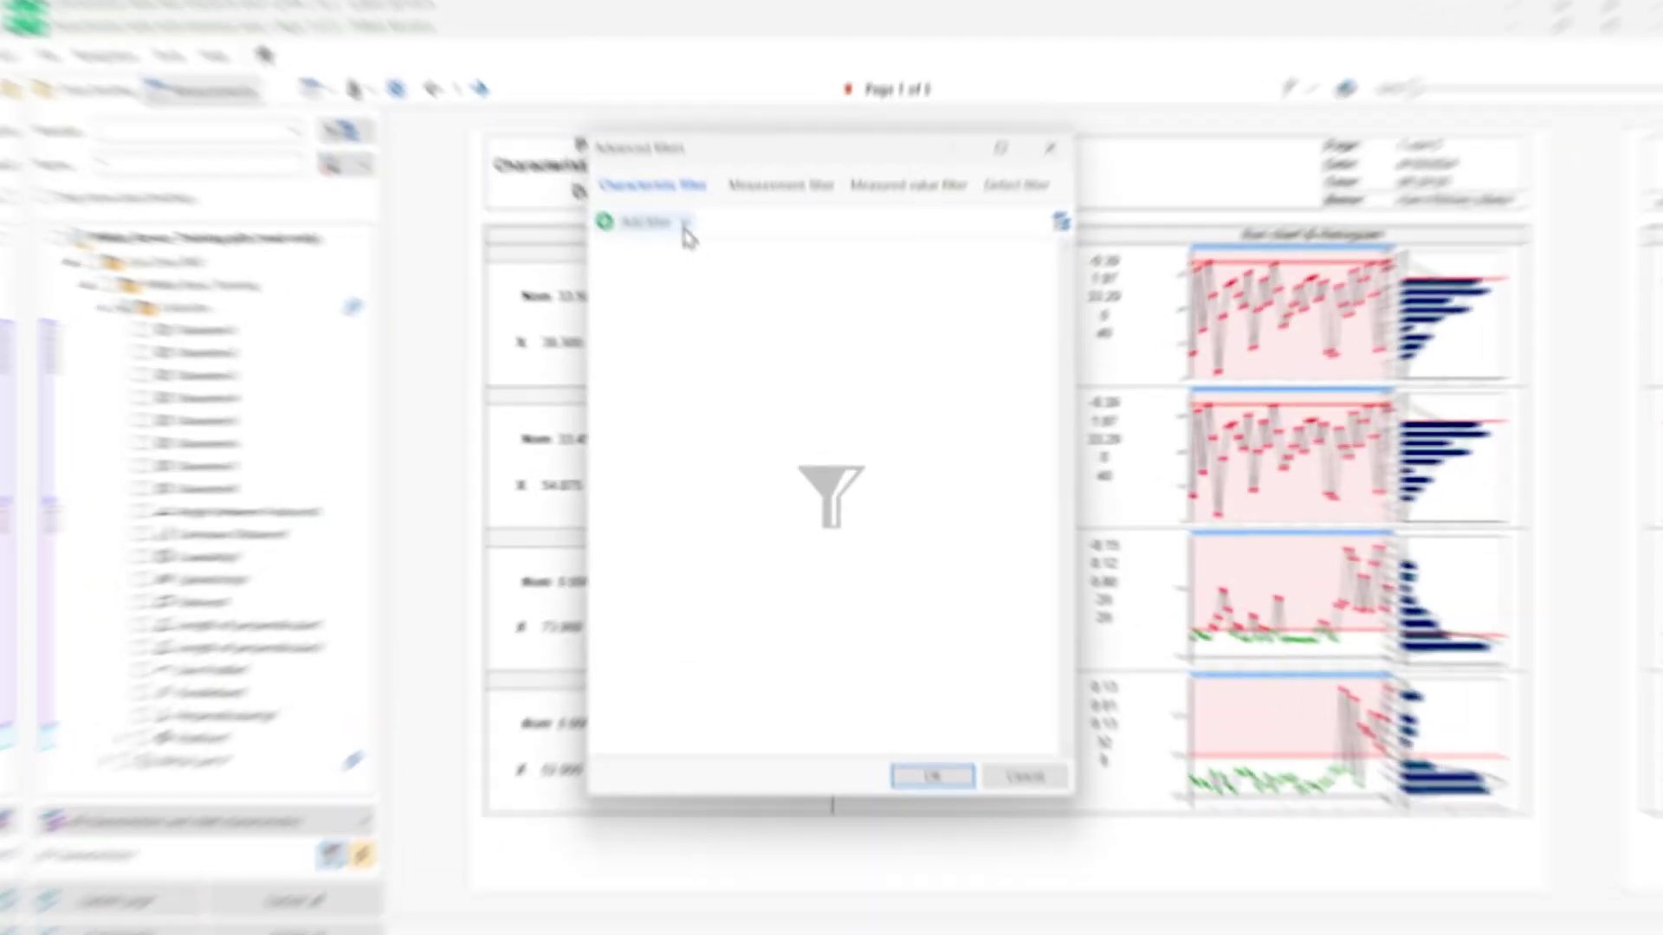
pyautogui.click(680, 215)
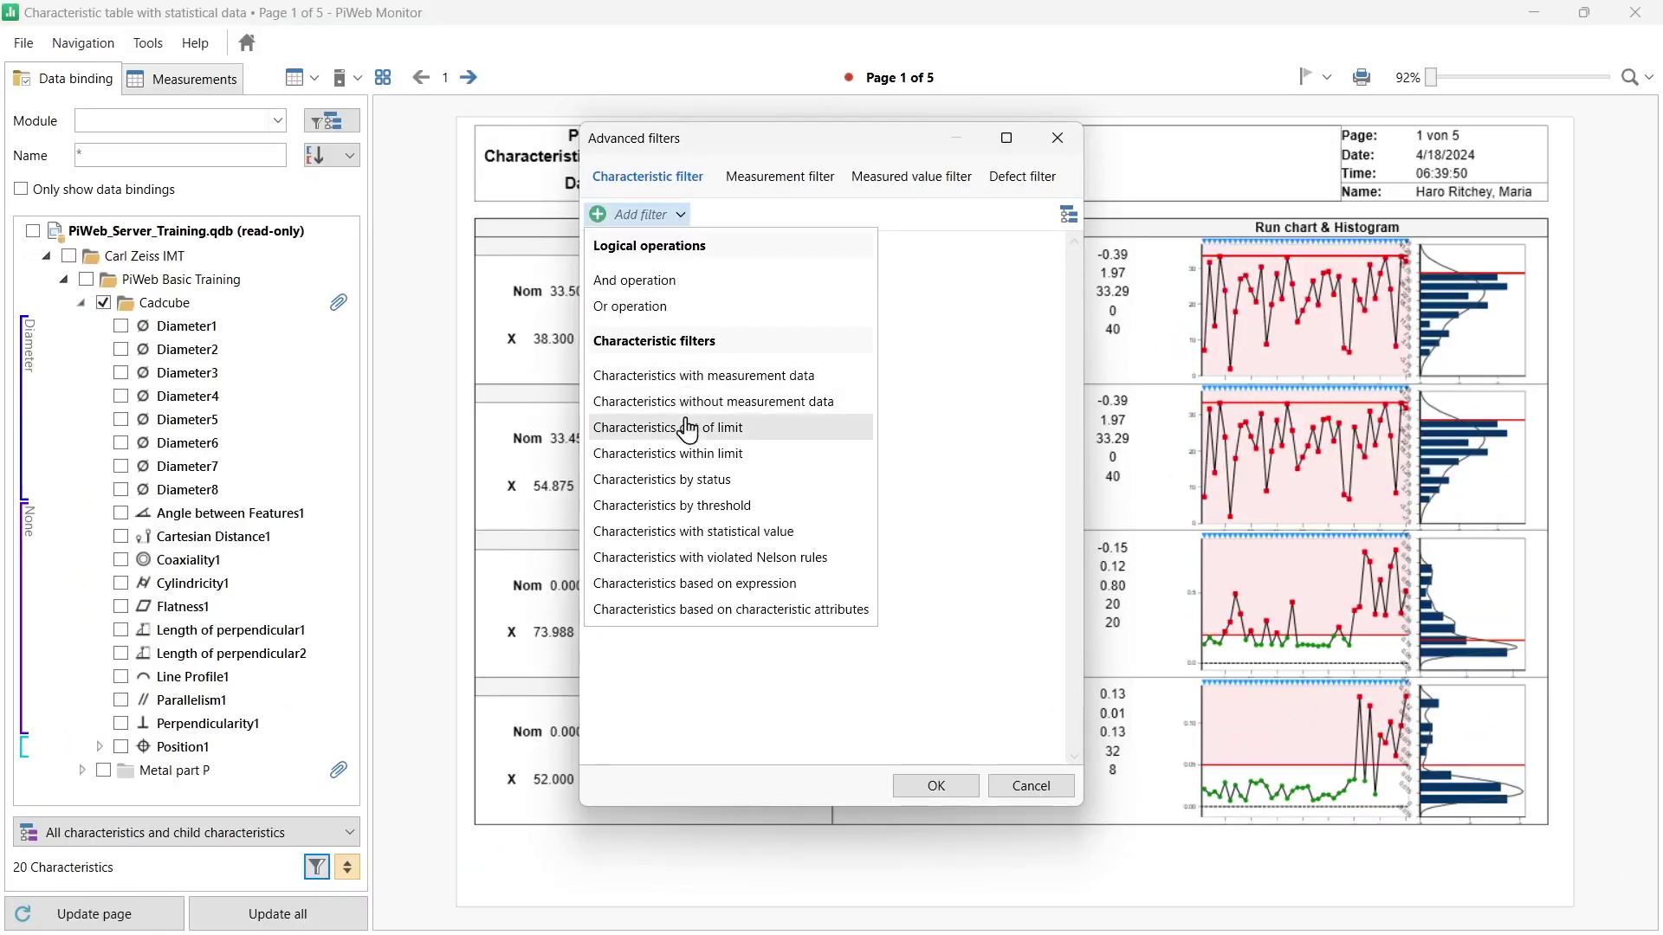
pyautogui.click(690, 433)
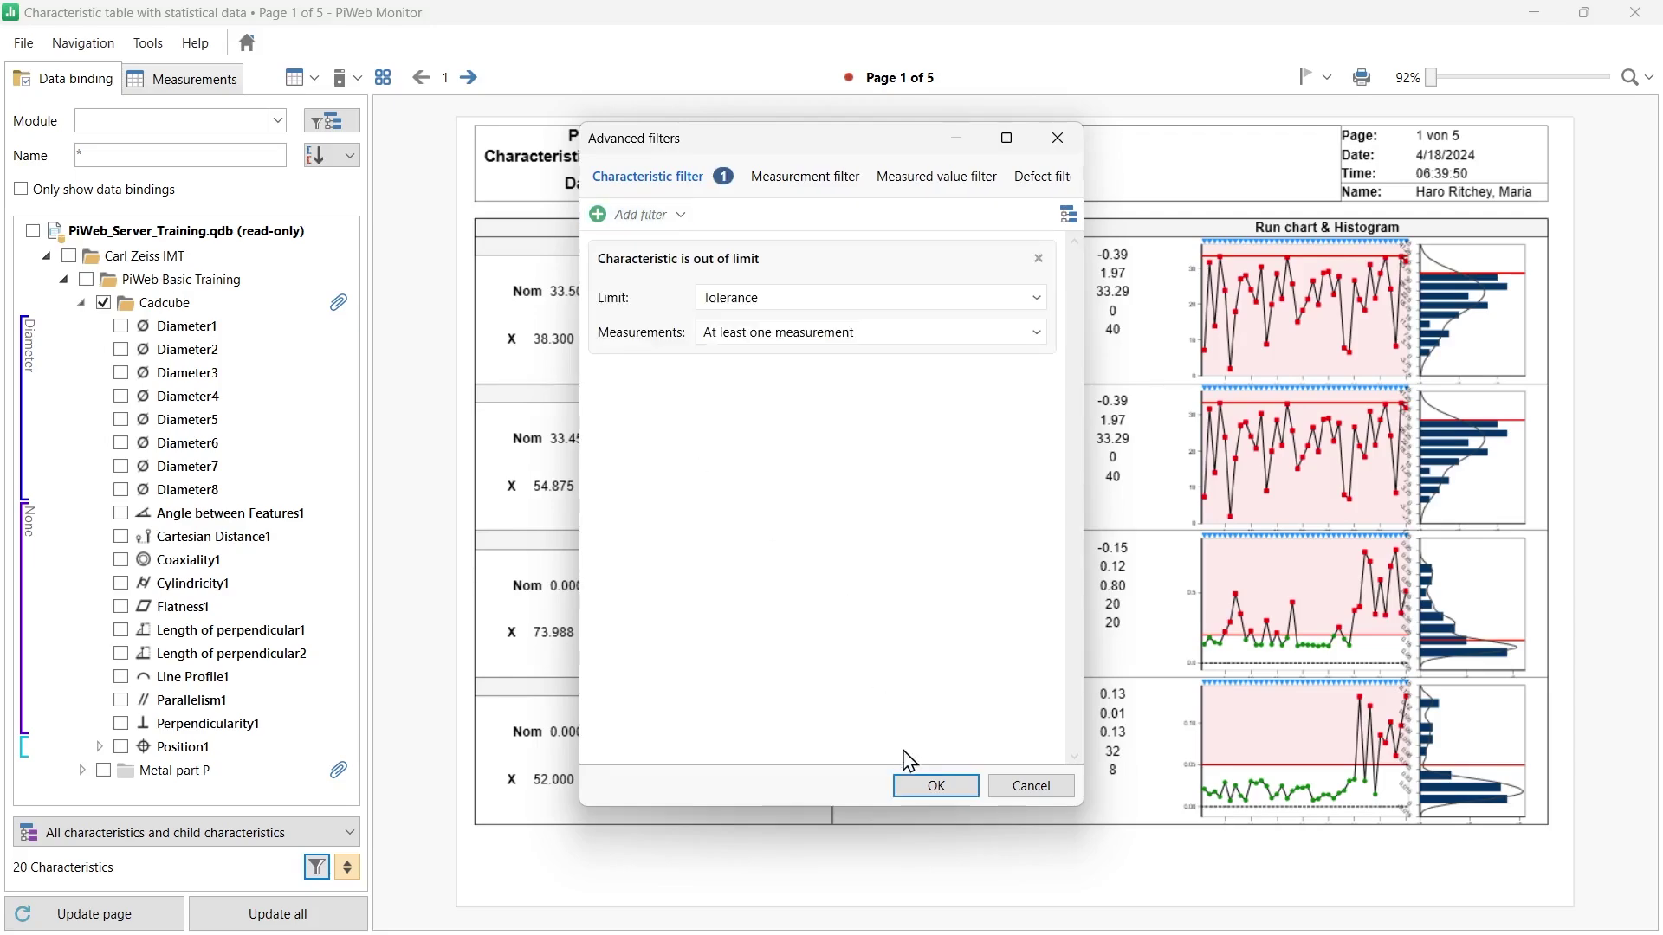